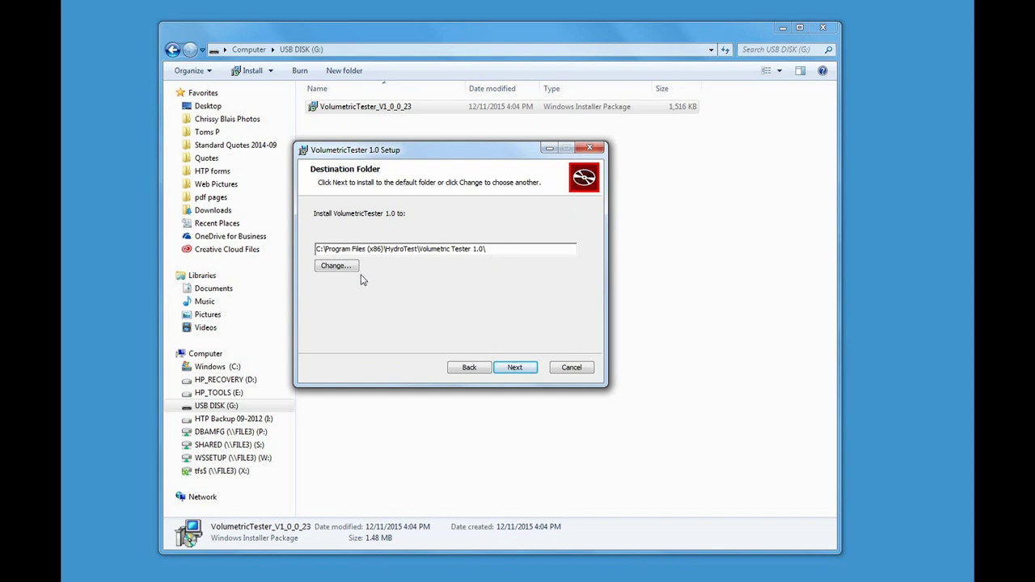
Install VolumetricTester 1.0 into the default folder and set it to launch when setup finishes
click(515, 367)
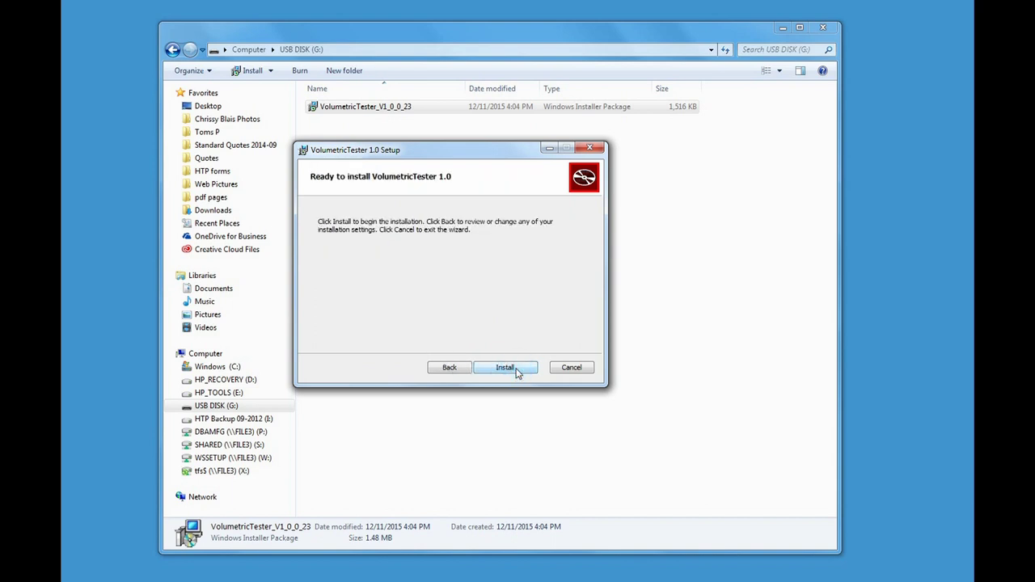
click(515, 369)
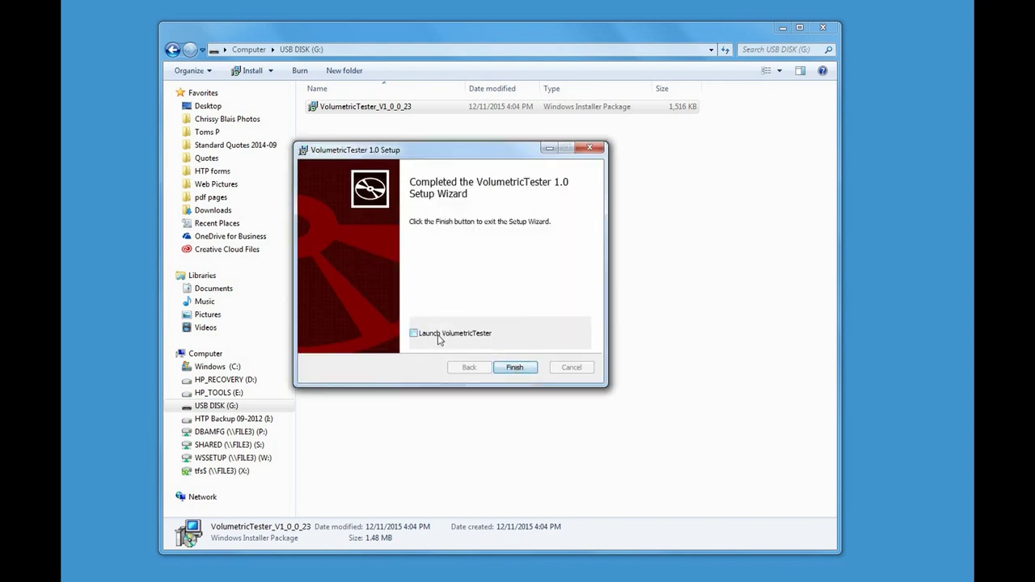
click(422, 339)
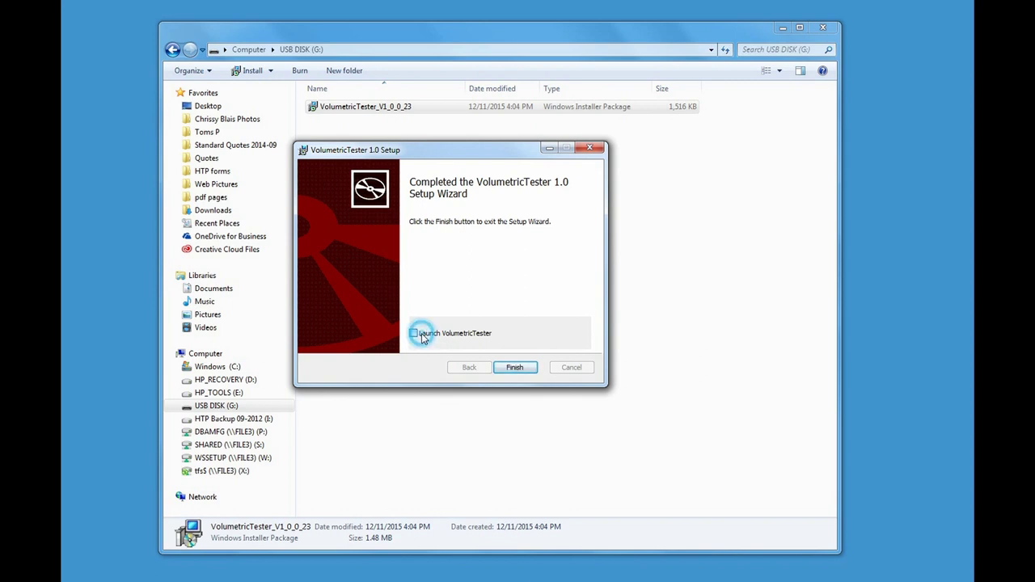
Finish setup, move the tester window up and right, and close the file browser behind it
click(516, 368)
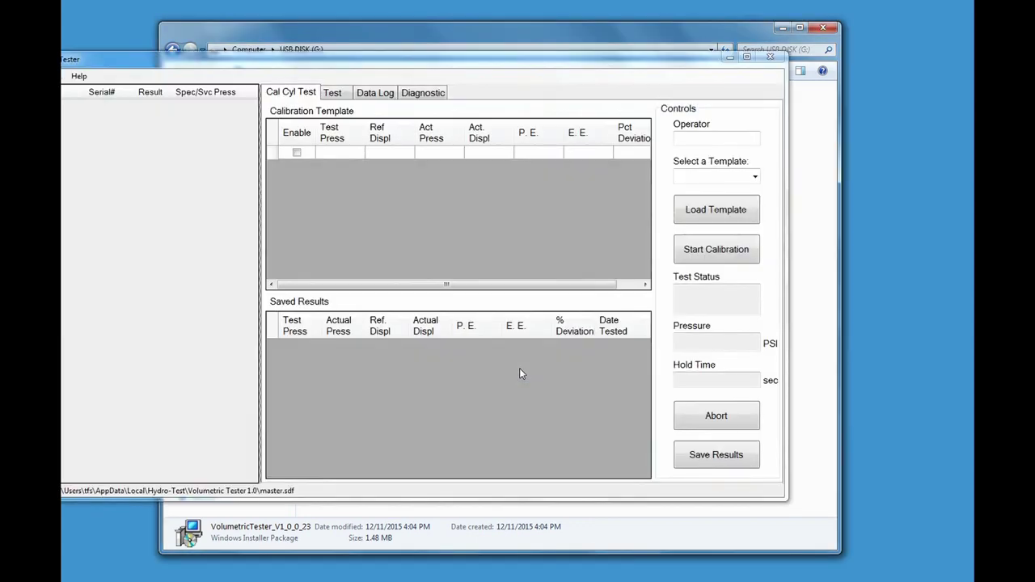
drag(357, 65, 480, 79)
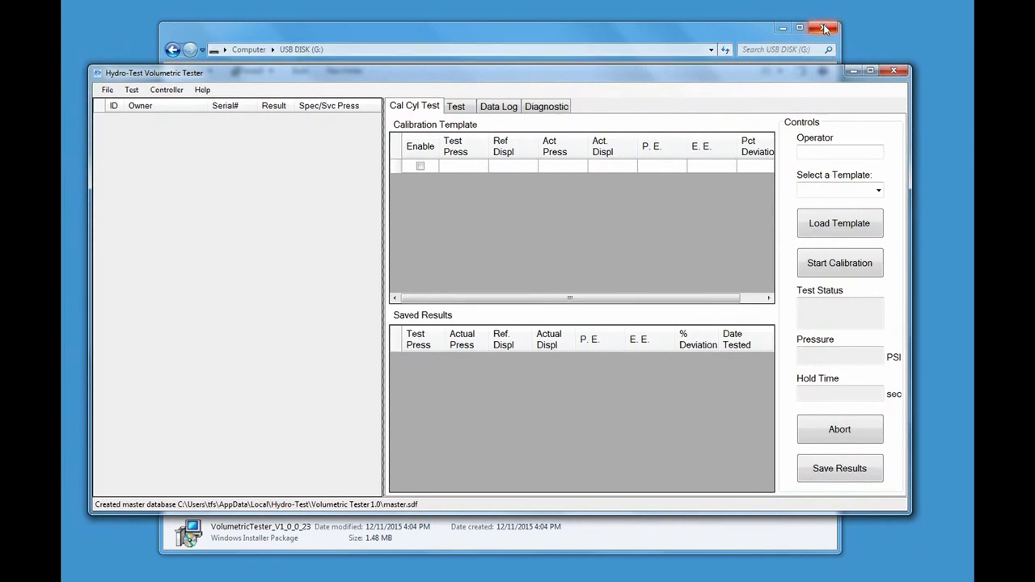
click(823, 29)
drag(559, 79, 573, 58)
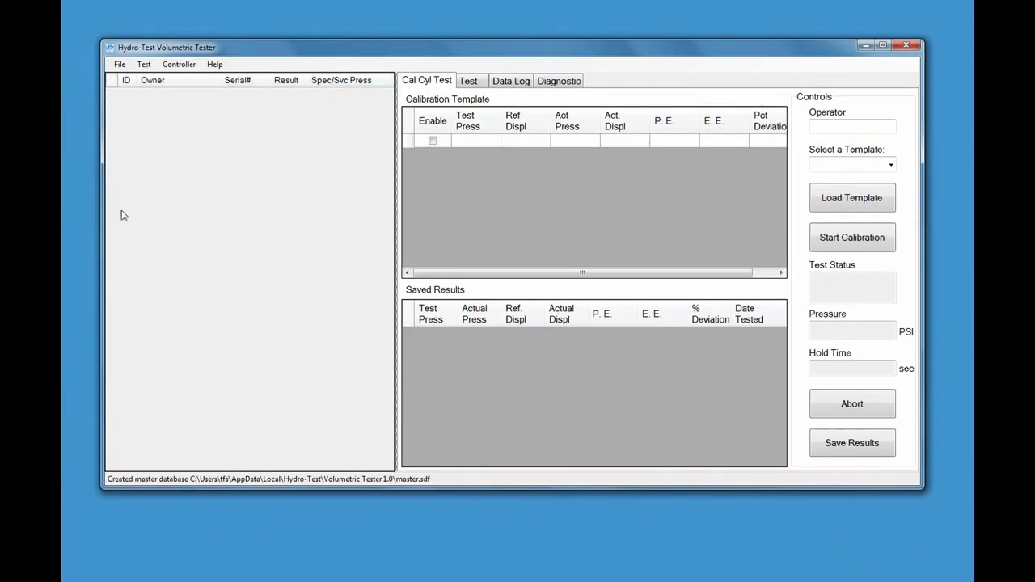
Enlarge the tester window by stretching its left, top, bottom and right edges outward
drag(101, 233, 79, 235)
drag(481, 37, 485, 19)
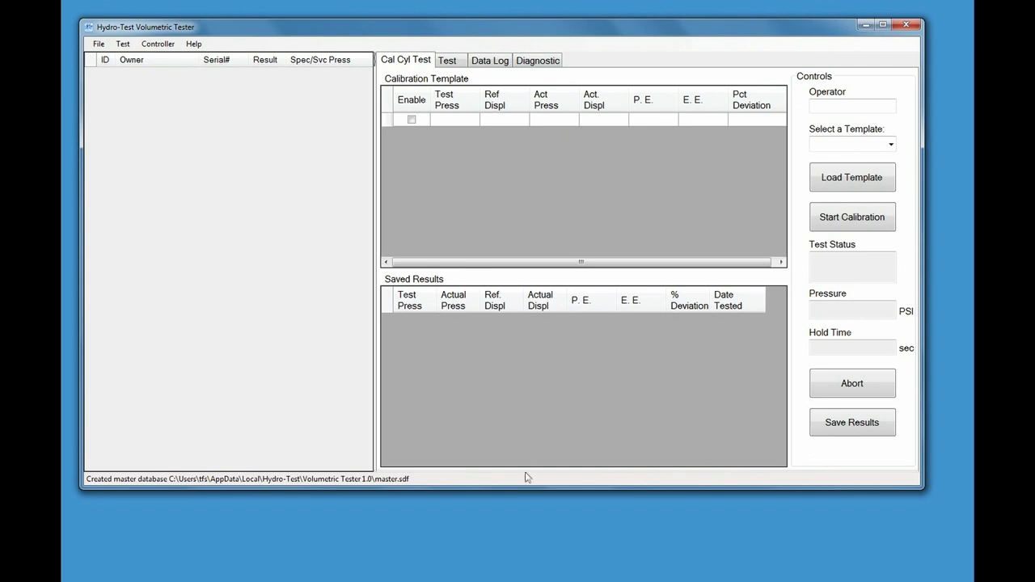
drag(529, 485, 528, 568)
drag(926, 320, 954, 324)
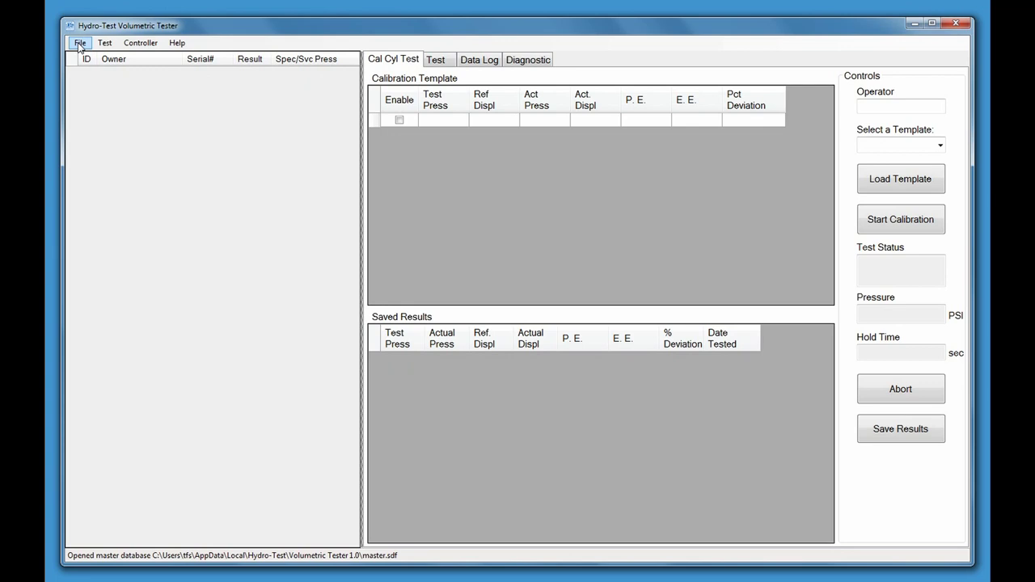
click(79, 43)
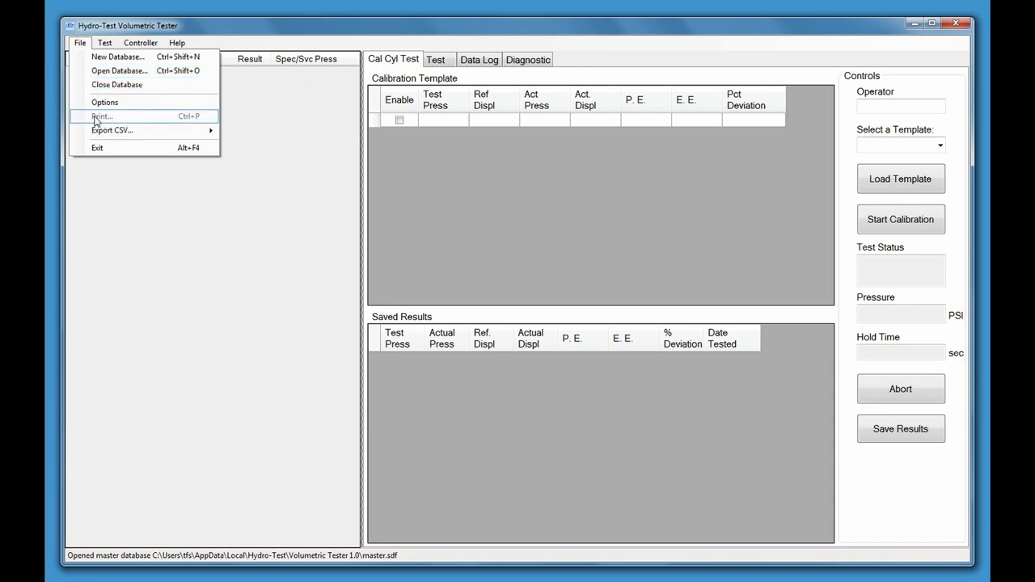
mouse_move(100, 135)
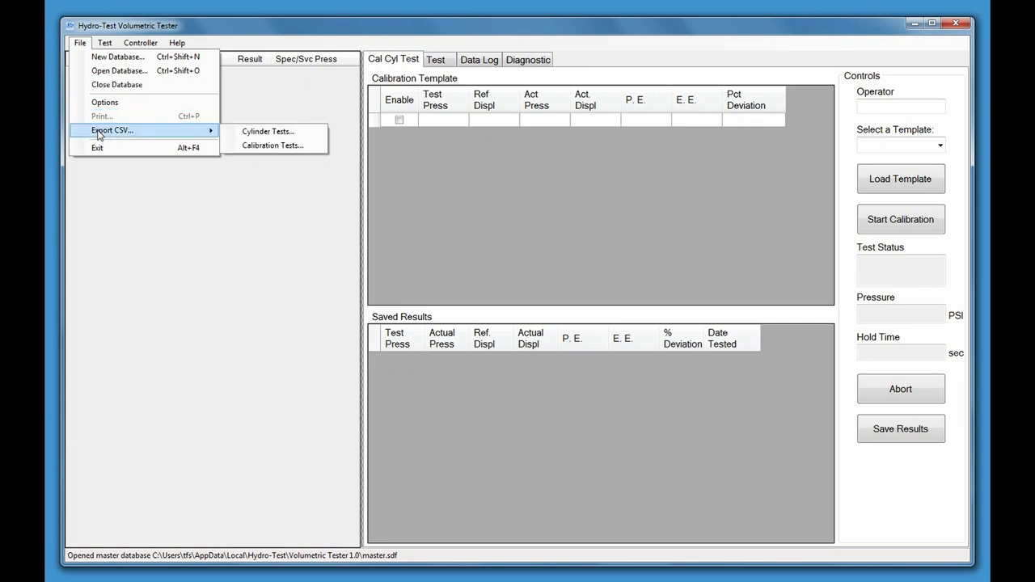
mouse_move(103, 46)
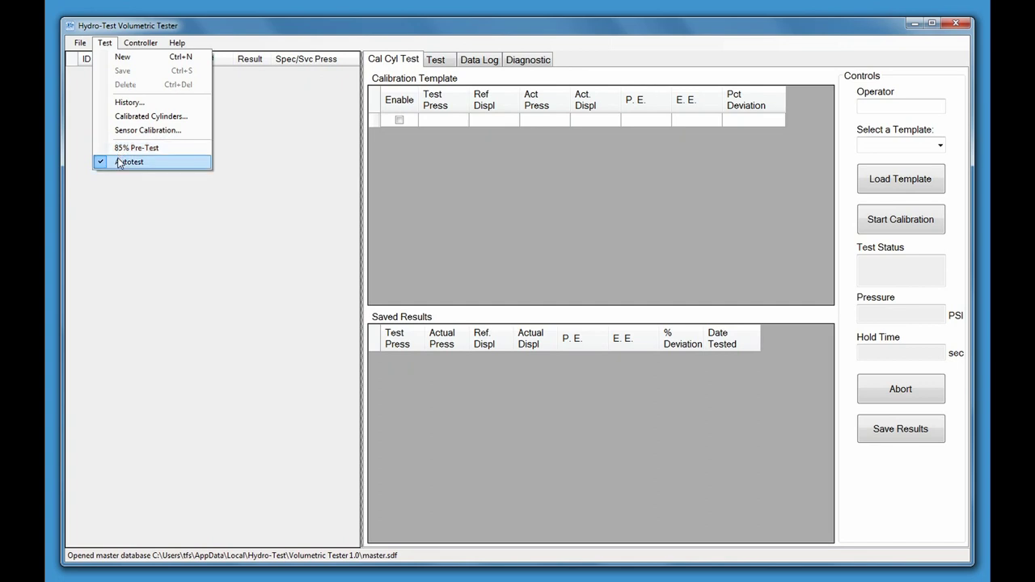
mouse_move(140, 46)
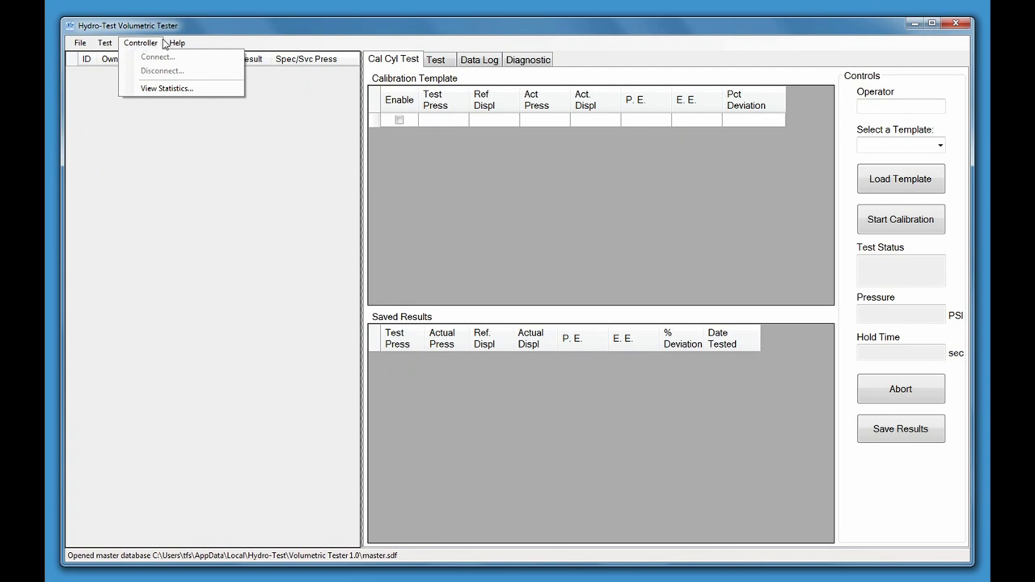
mouse_move(175, 45)
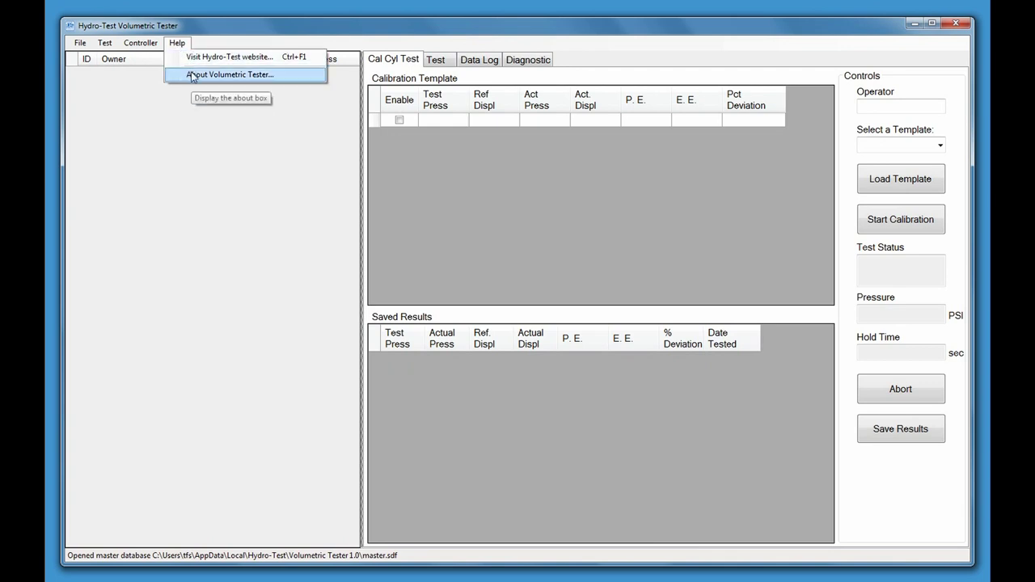
click(192, 76)
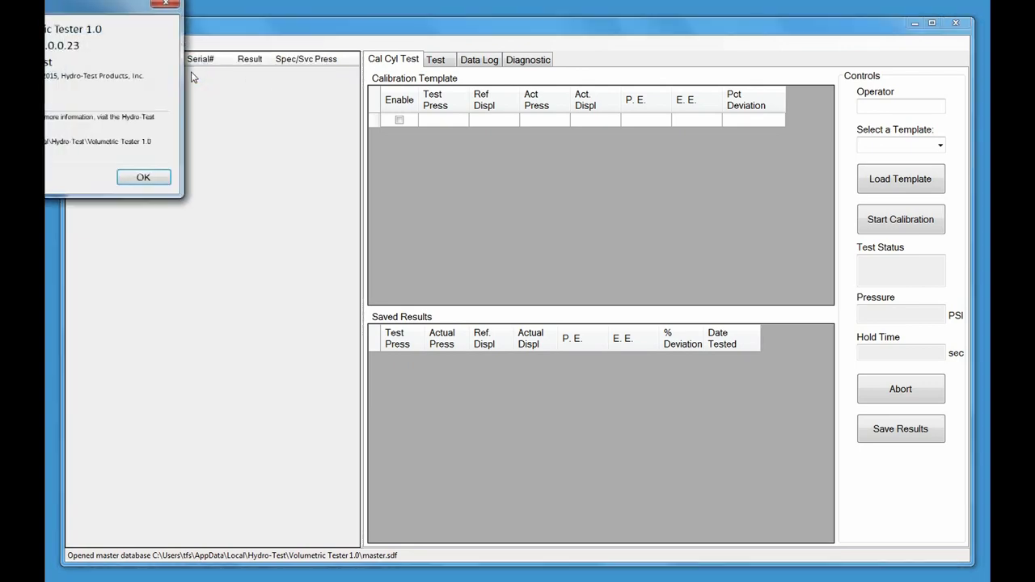
drag(121, 10, 500, 143)
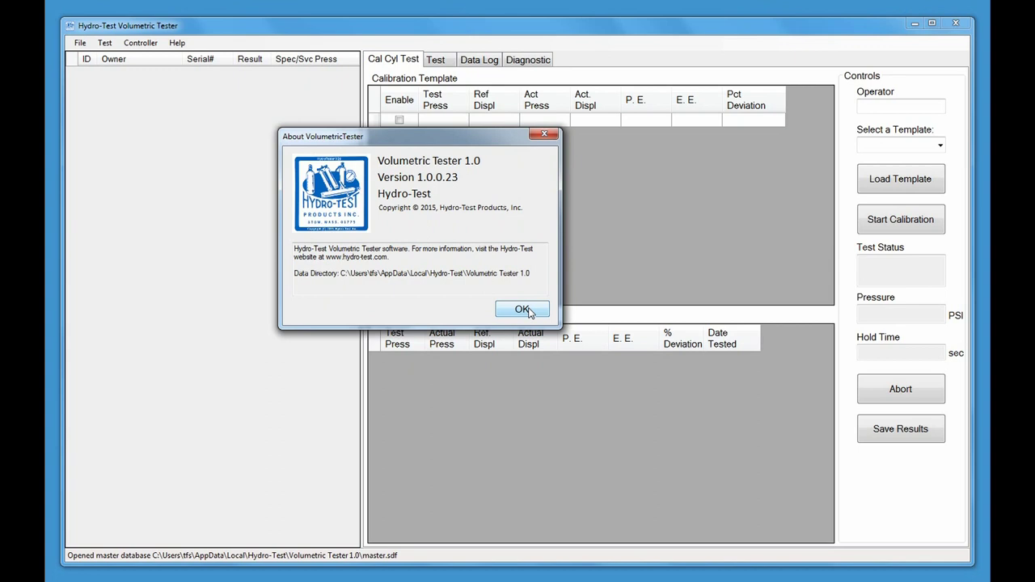
click(523, 309)
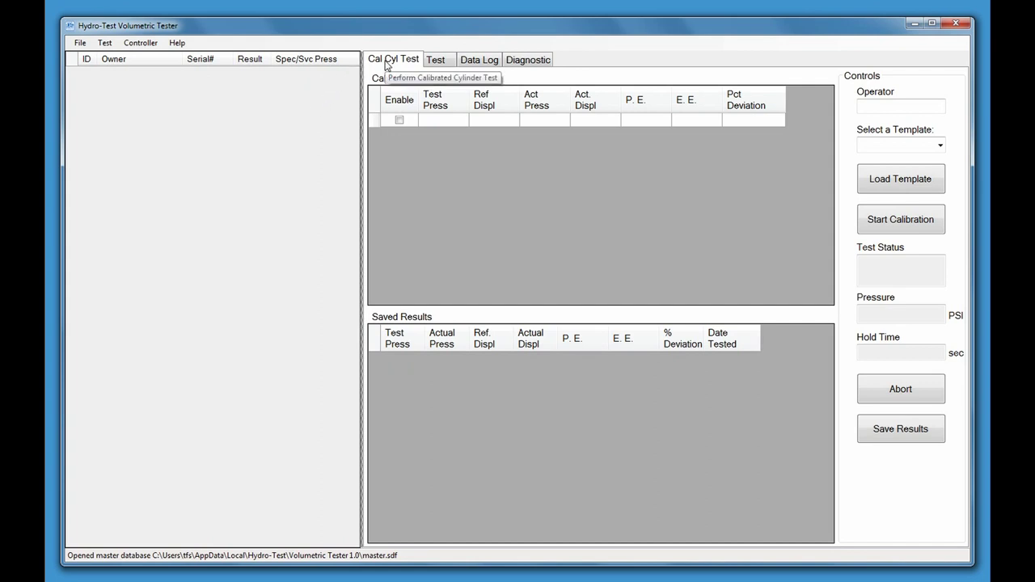
click(437, 65)
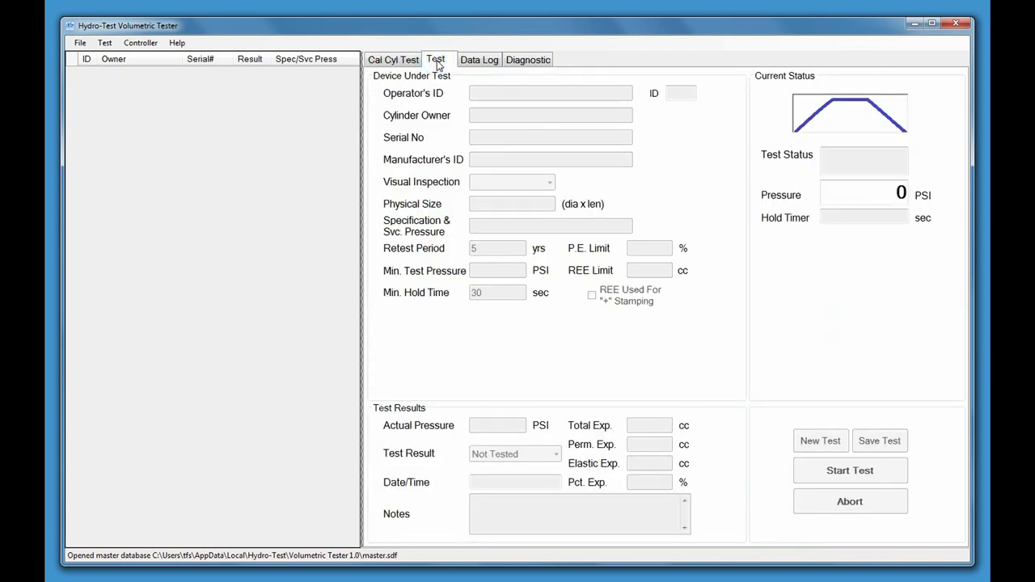
click(478, 64)
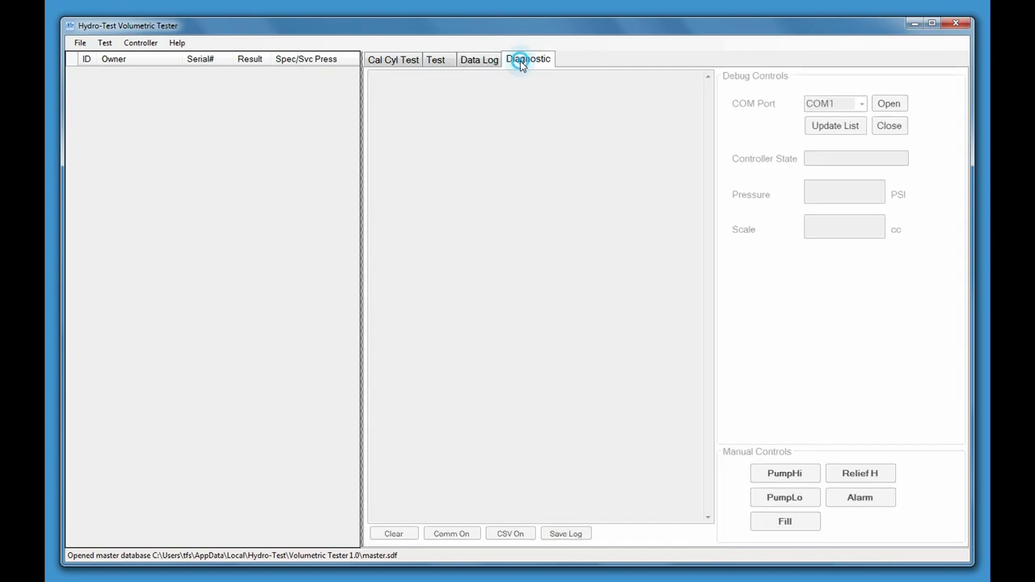
click(521, 65)
click(402, 65)
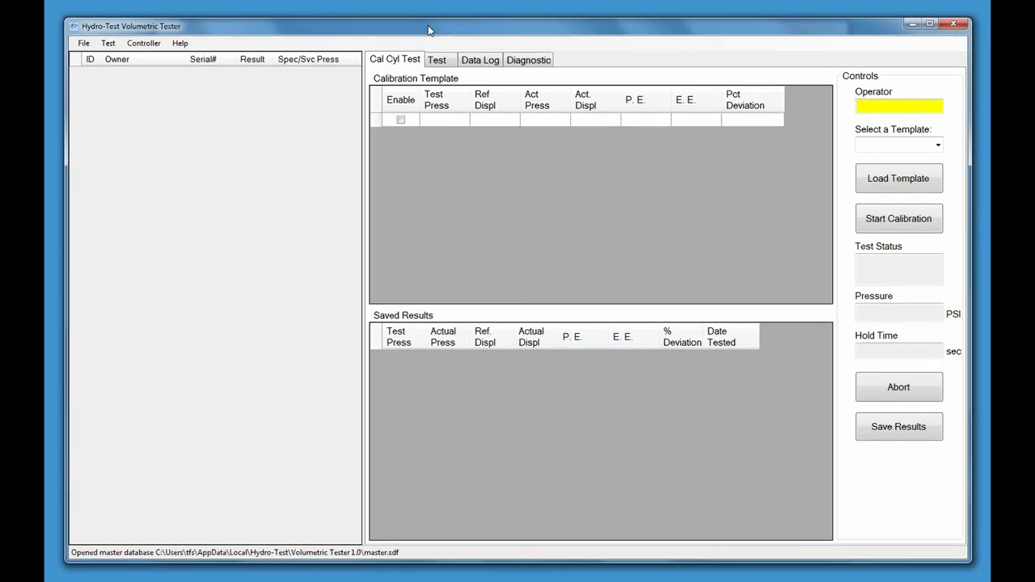
In File > Options, replace the System Name 'hostname' with 'The Hydro Machine'
click(84, 45)
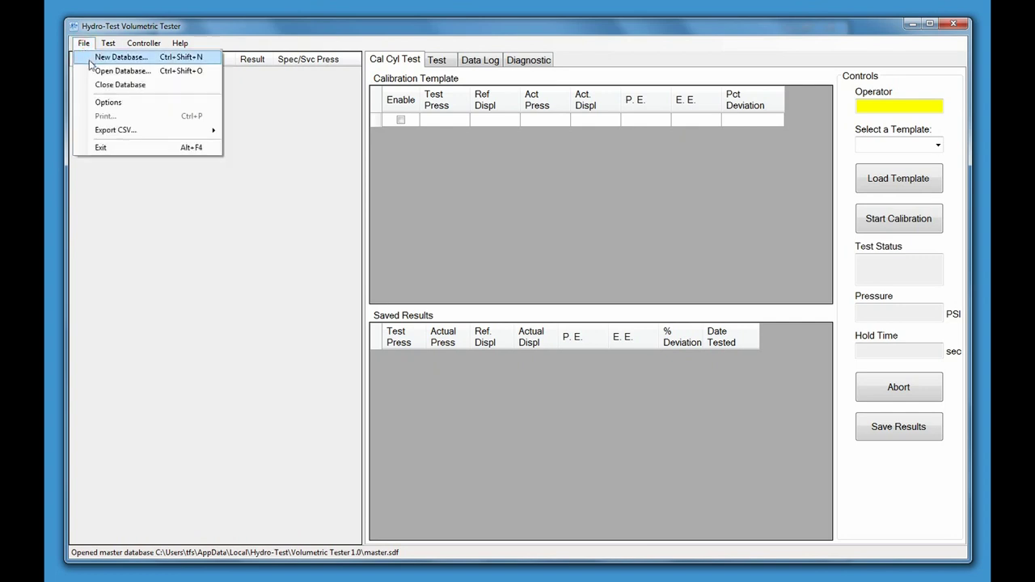
click(108, 104)
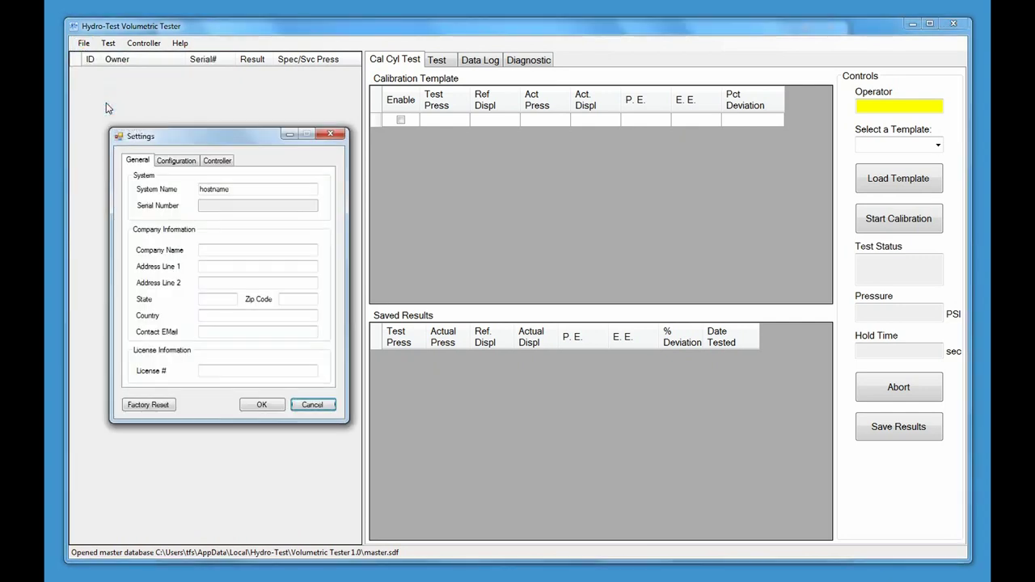
drag(240, 189, 199, 190)
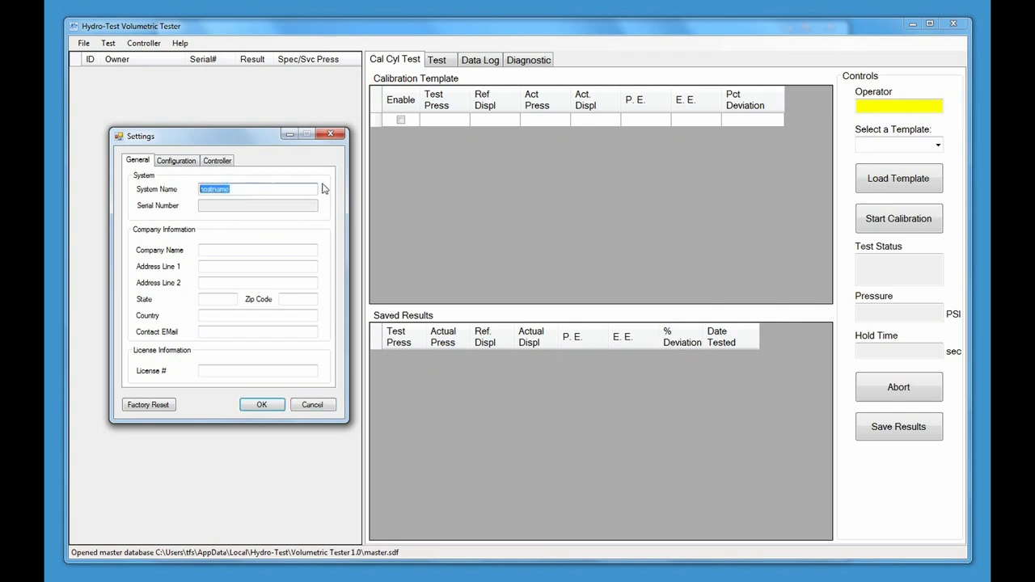
text(The Hydro Machine)
Enable the Serial Number field and enter serial number 121615-06
click(170, 205)
click(170, 207)
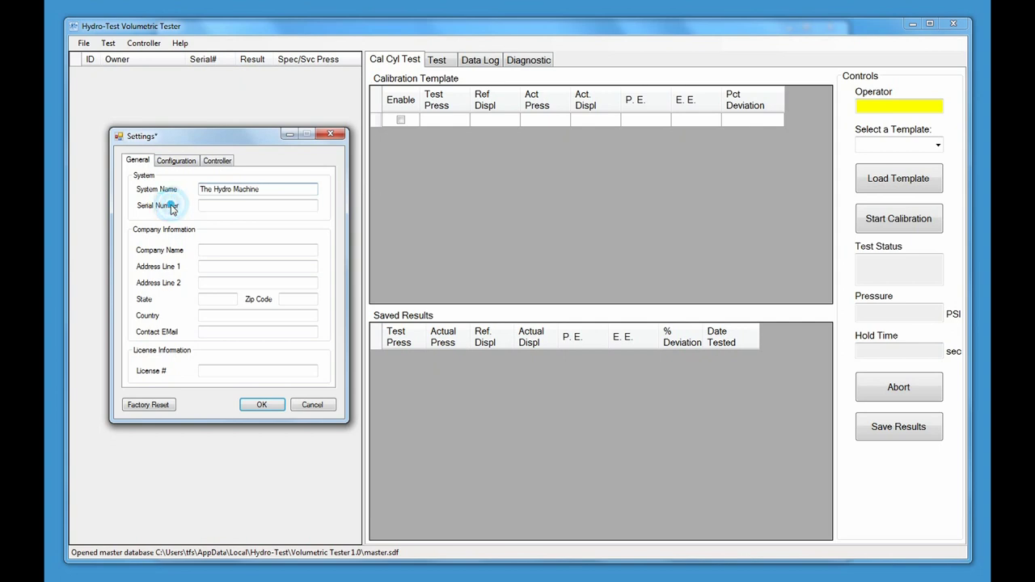
click(214, 205)
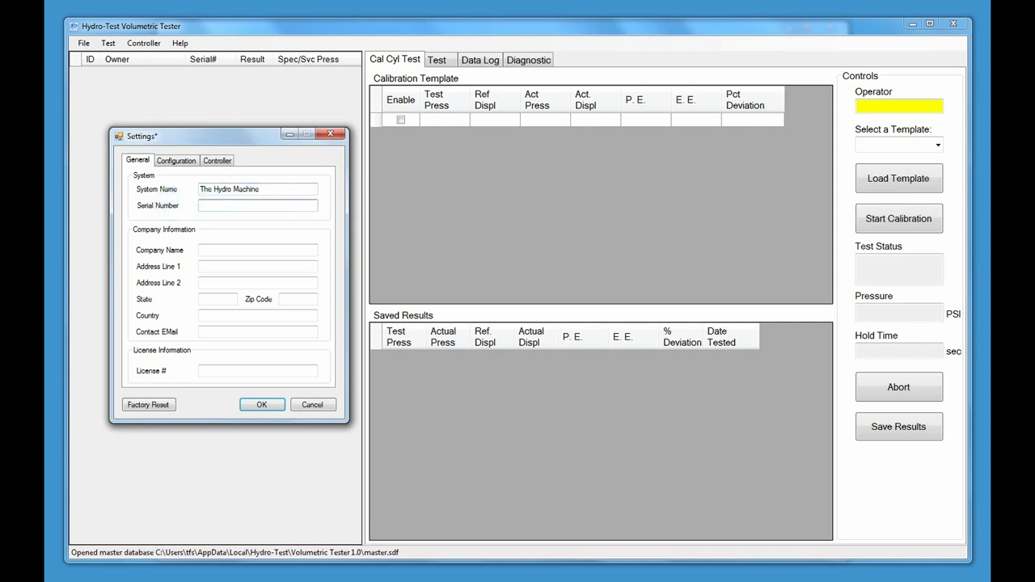
text(12161)
text(5-06)
Enter company name 'The Hydro Shop' with its street, town, state, zip code and country
click(220, 252)
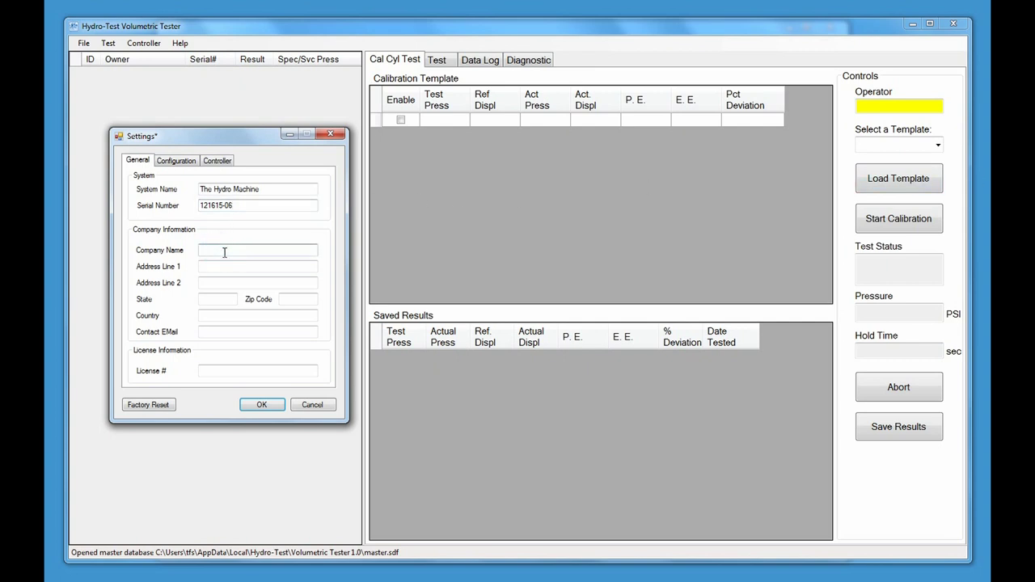
text(The Hydro Shop)
key(Tab)
text(1234 Main Street)
key(Tab)
text(Anytown)
key(Tab)
text(MA)
key(Tab)
text(01775)
key(Tab)
text(USA)
Fill in the company's contact e-mail and its licence number
key(Tab)
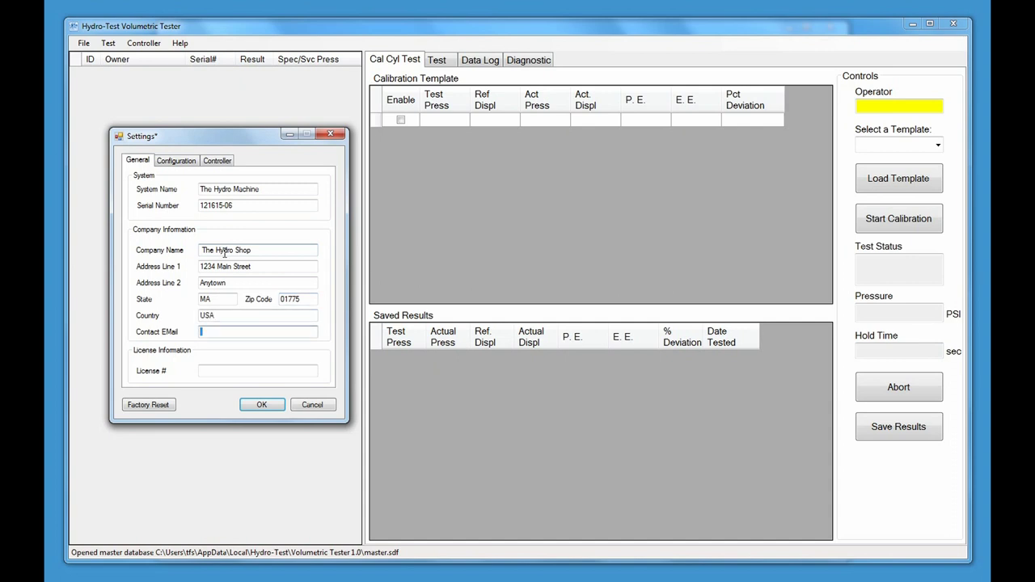
click(208, 370)
text(A123)
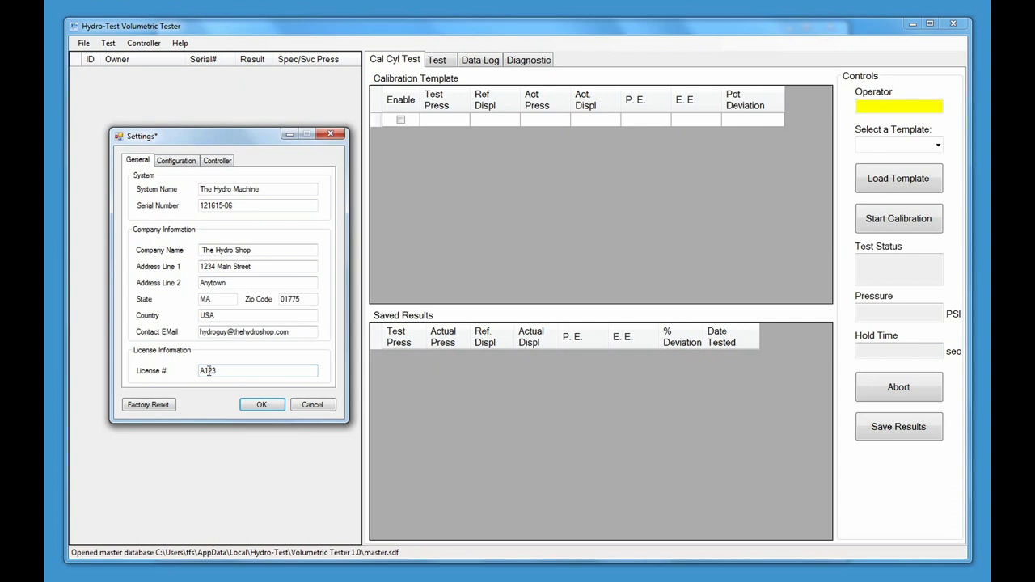
On the configuration options, keep PSI as the pressure unit and turn on DOT/TC warnings
click(175, 163)
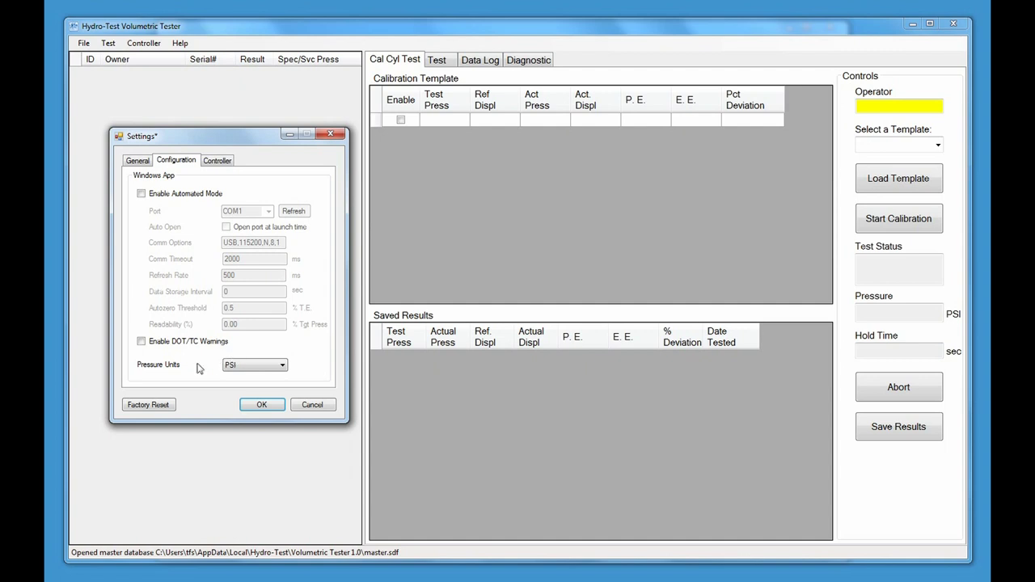
click(286, 368)
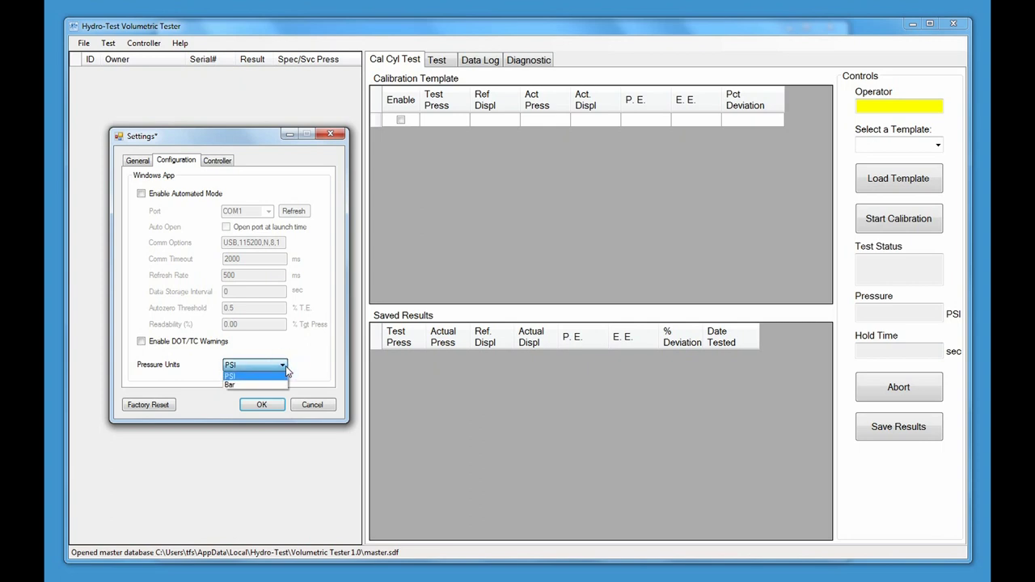
click(286, 369)
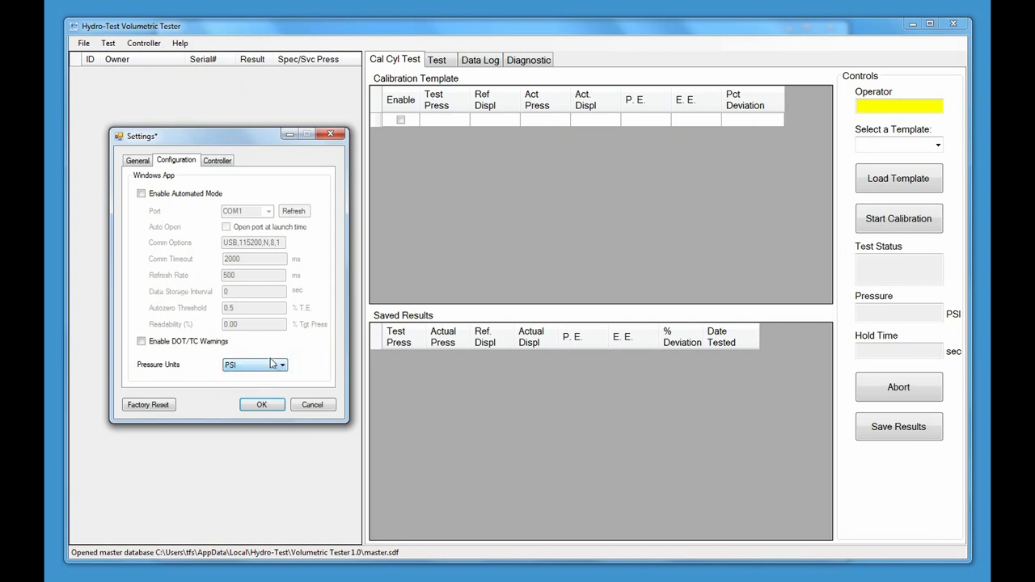
click(142, 342)
Review the controller and General settings, then accept the Settings dialog with OK
click(215, 161)
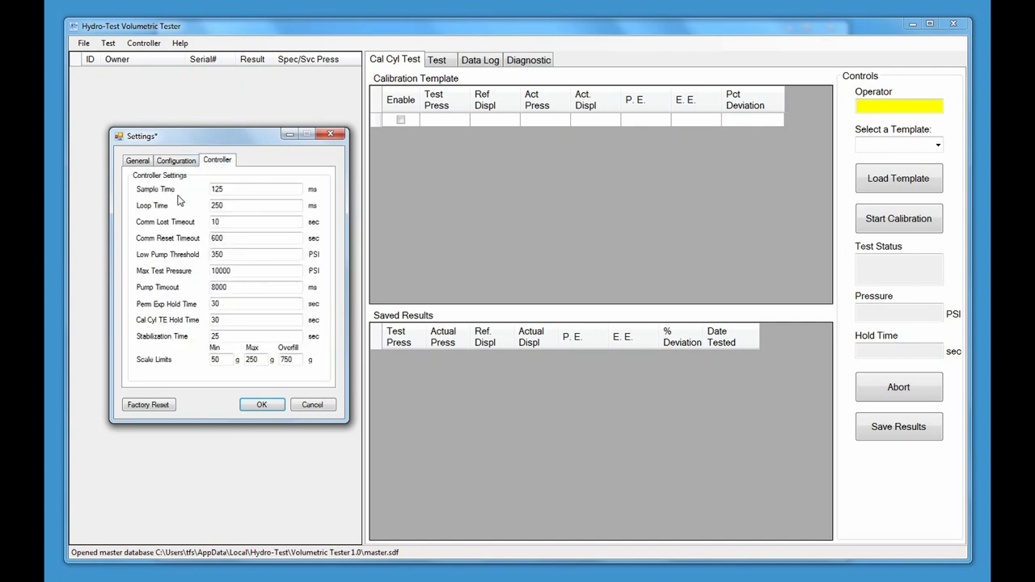
click(139, 161)
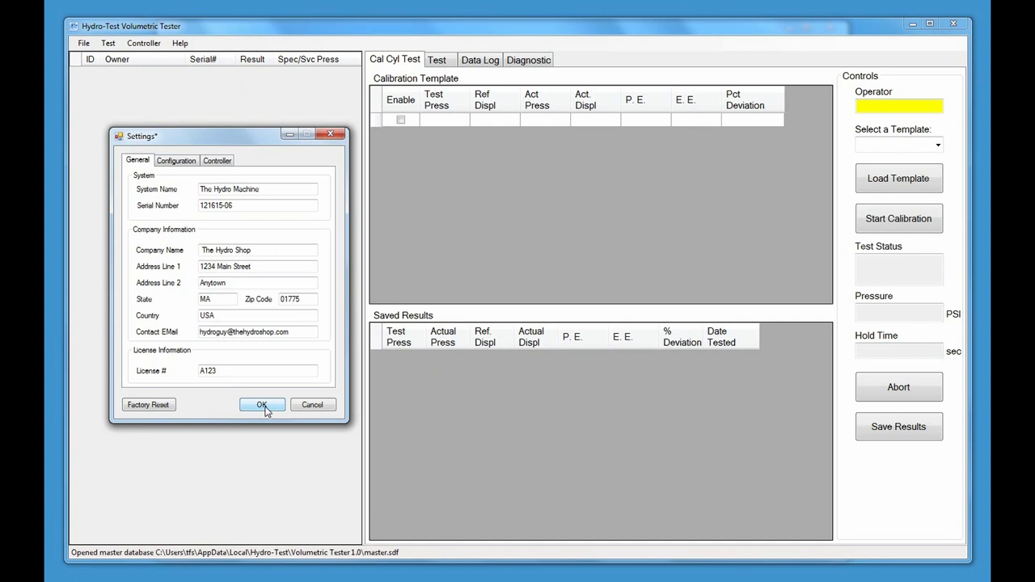
click(261, 406)
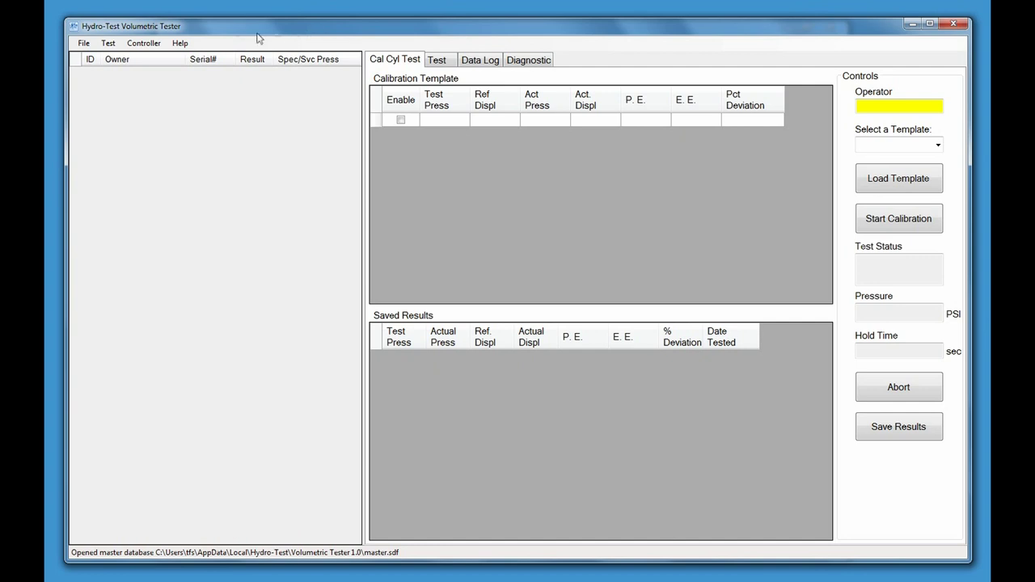
Add a calibrated cylinder template with serial X123987 and name CalCyl1, keep the default date, and save it
click(108, 46)
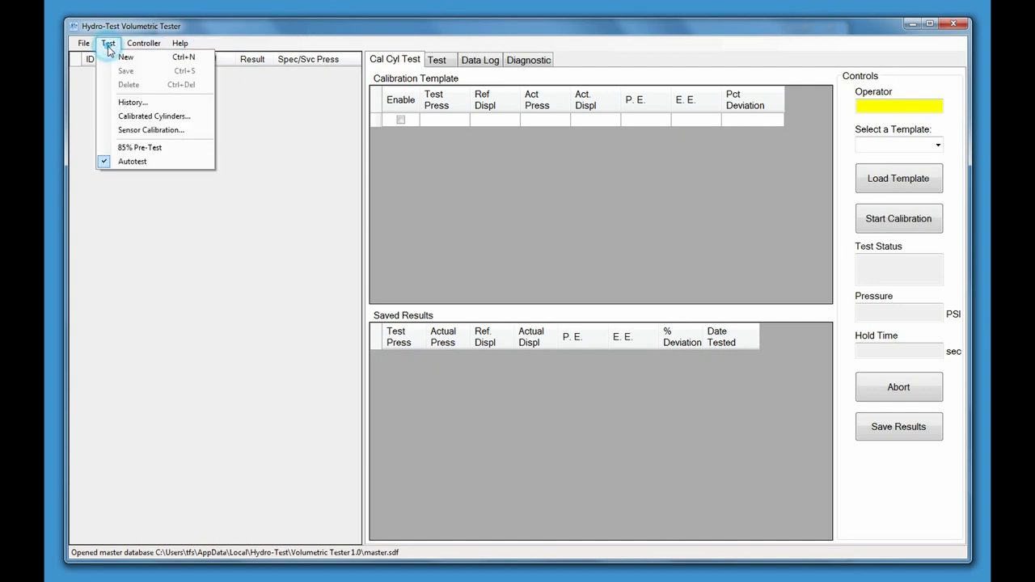
click(127, 118)
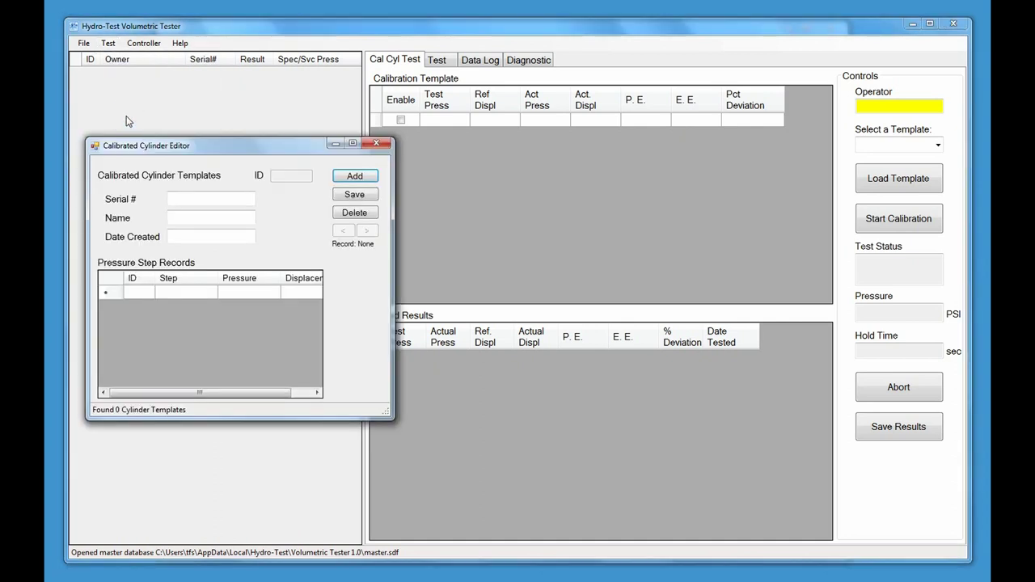
drag(198, 143, 273, 150)
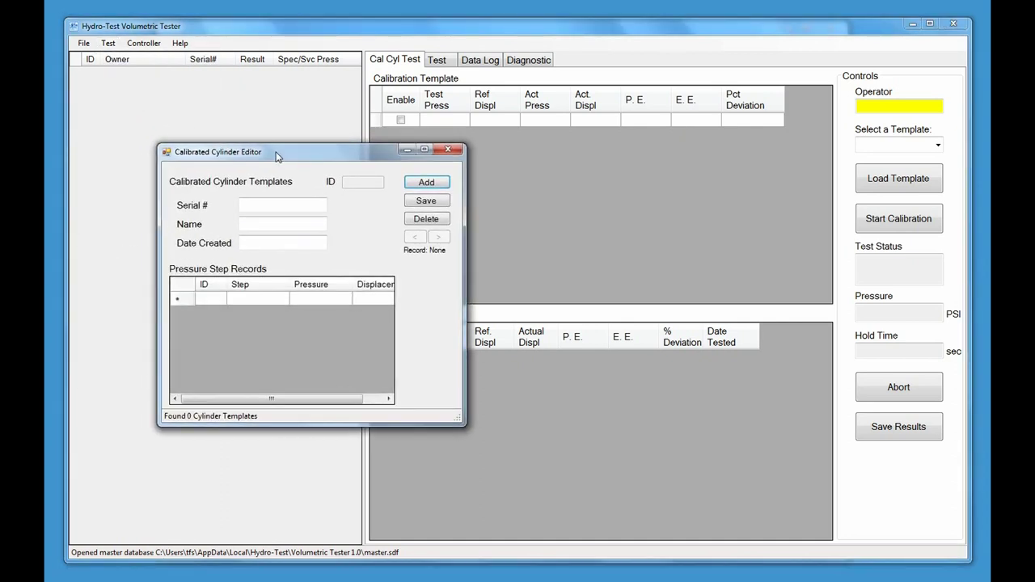
click(429, 183)
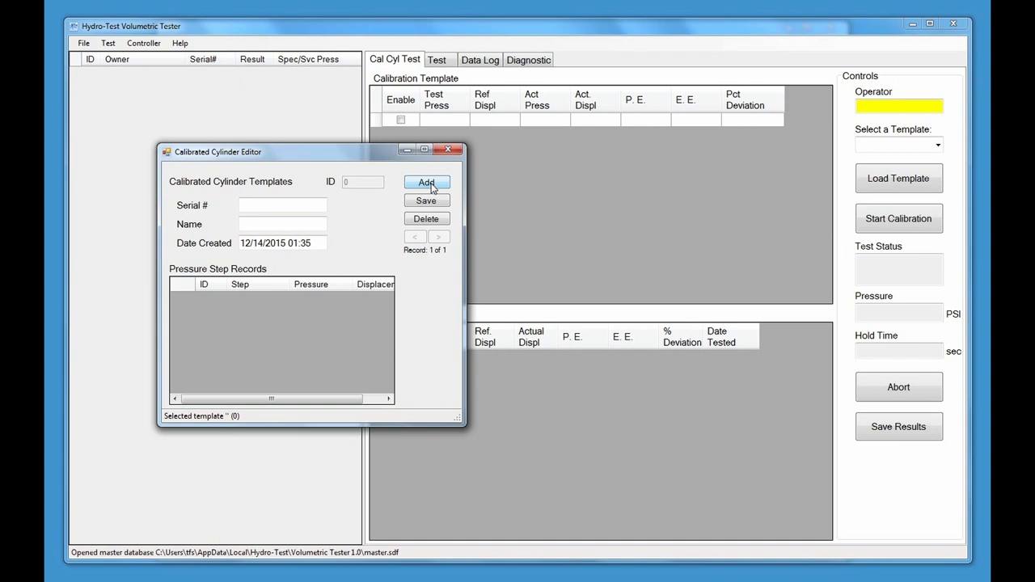
click(294, 203)
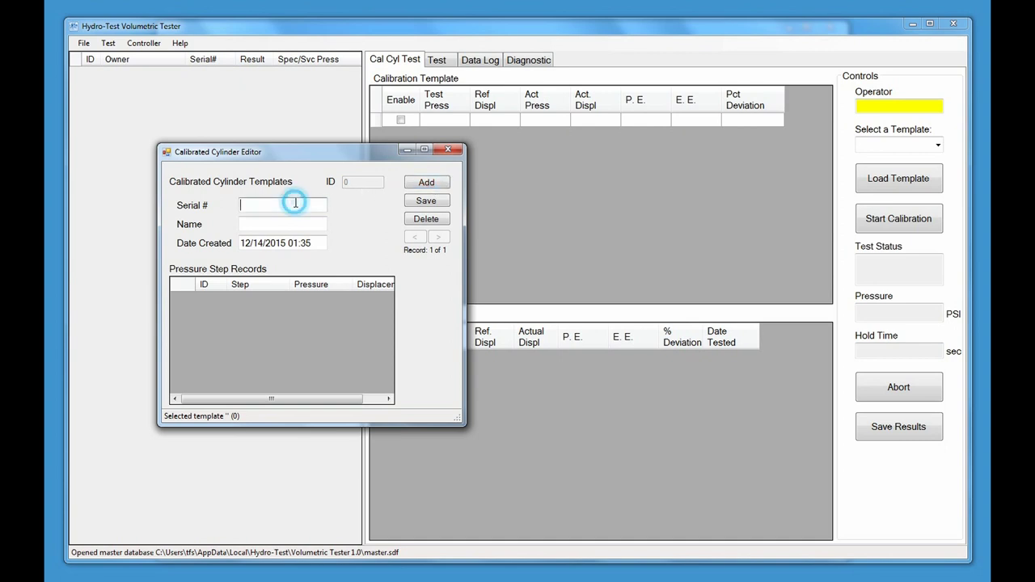
text(X1)
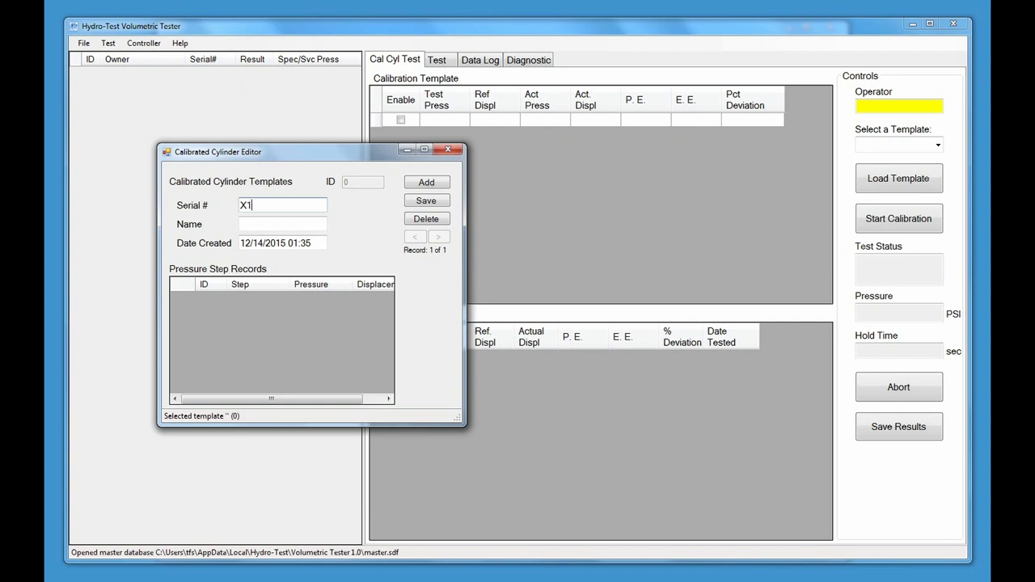
text(23987)
key(Tab)
text(CalCy)
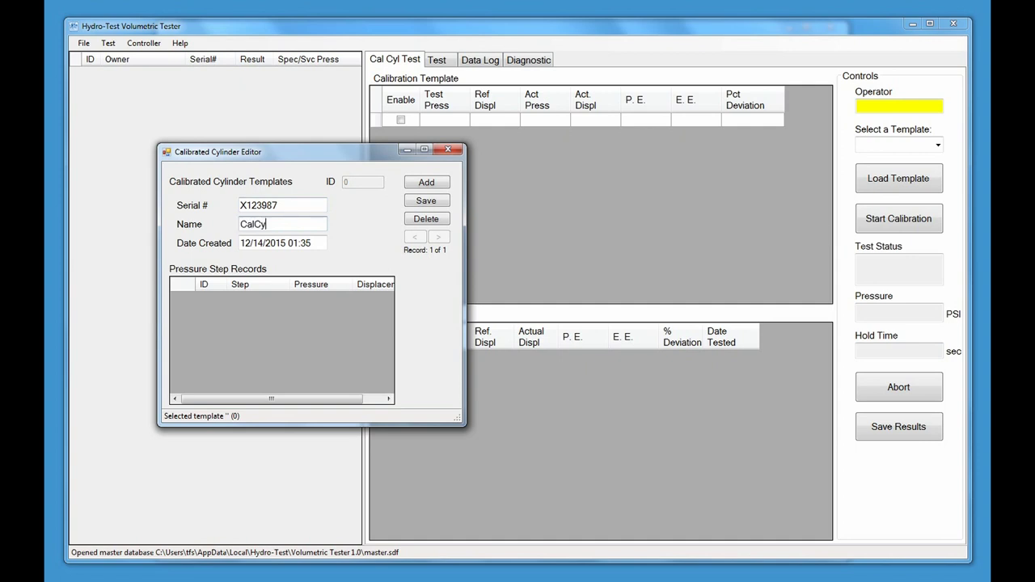
text(l1)
key(Tab)
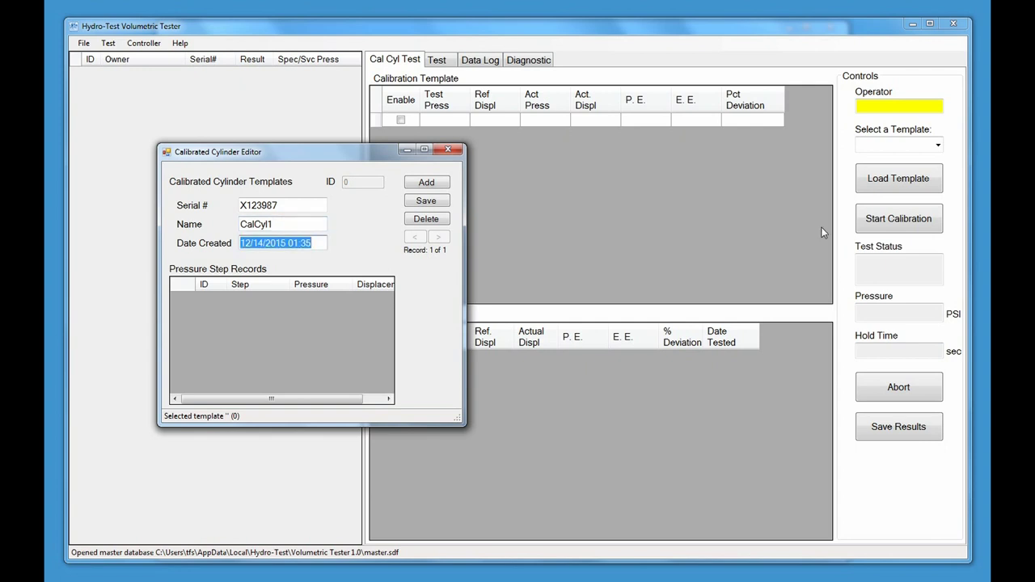
key(Tab)
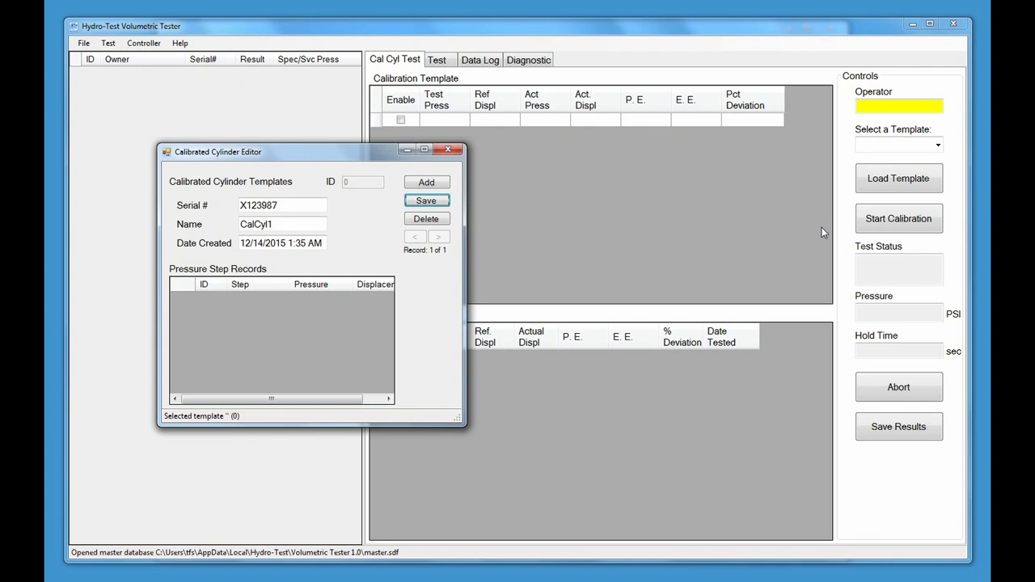
key(Return)
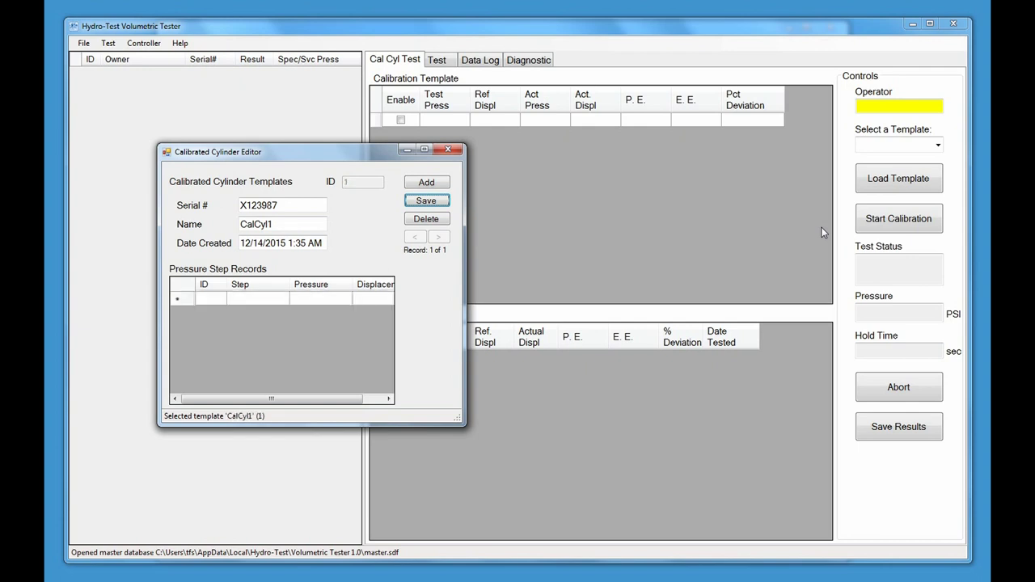
Enter pressure steps 1 and 2: 3000 with 30.0 displacement and 4000 with 40.1
click(260, 296)
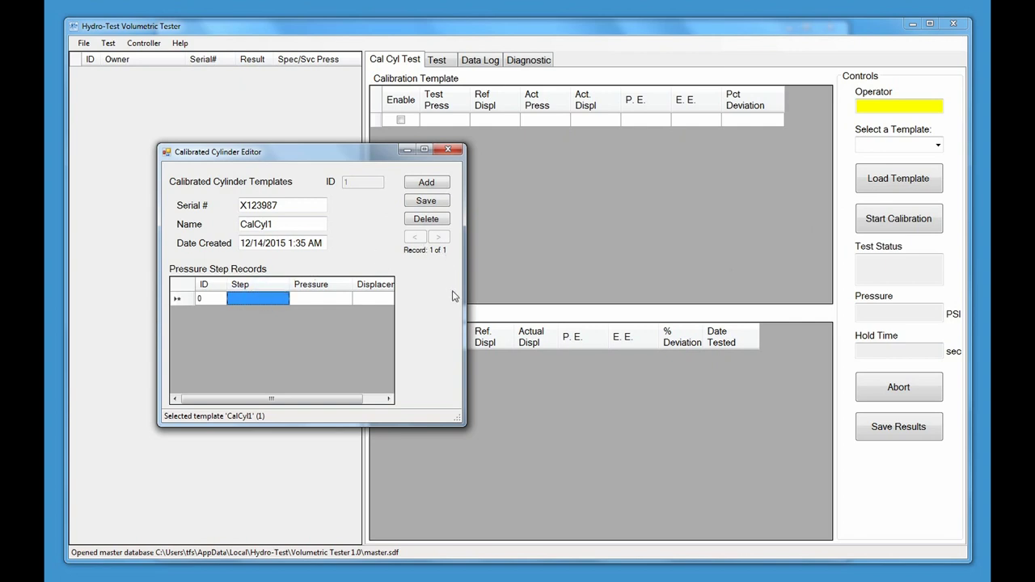
text(1)
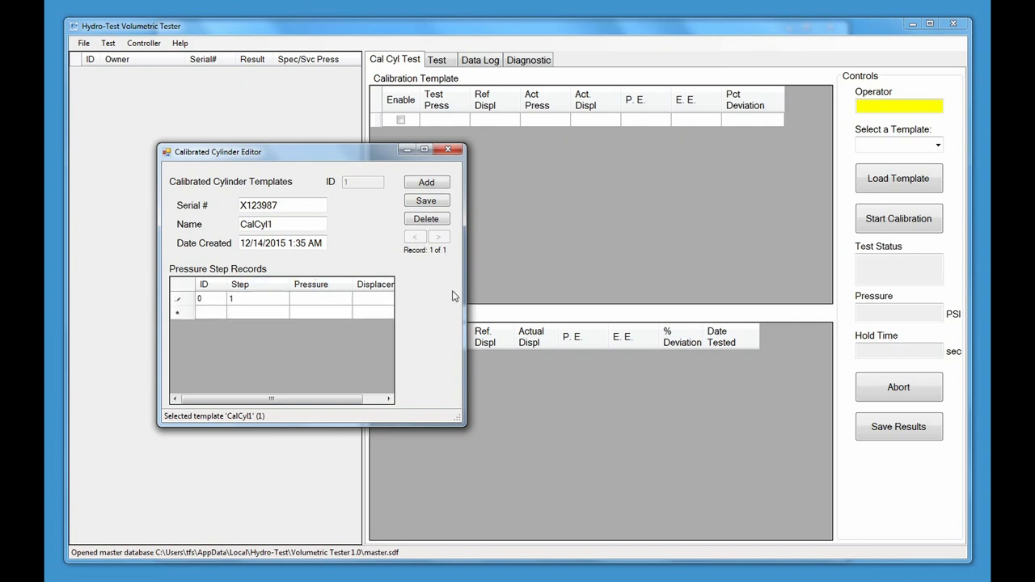
key(Tab)
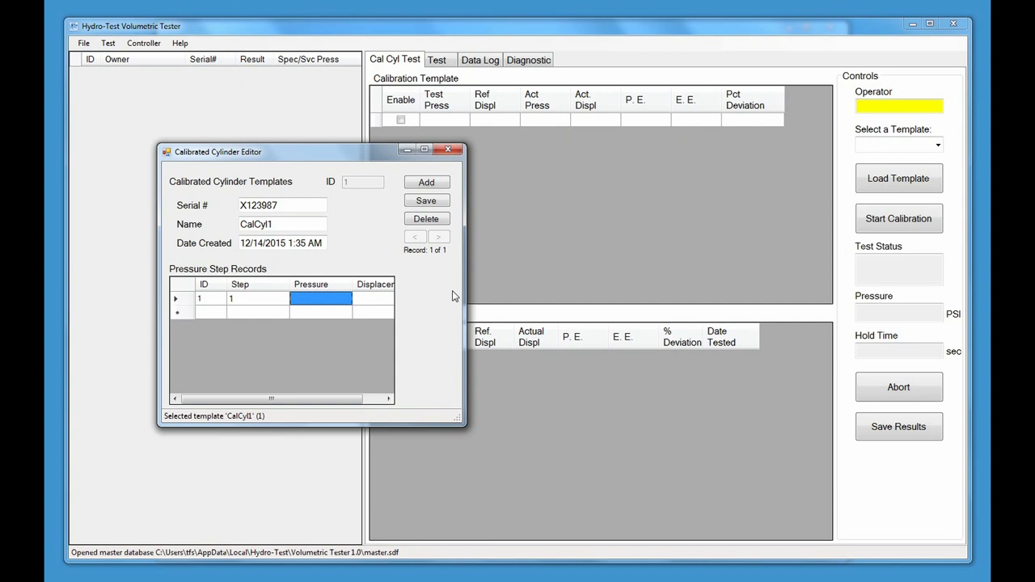
text(3000)
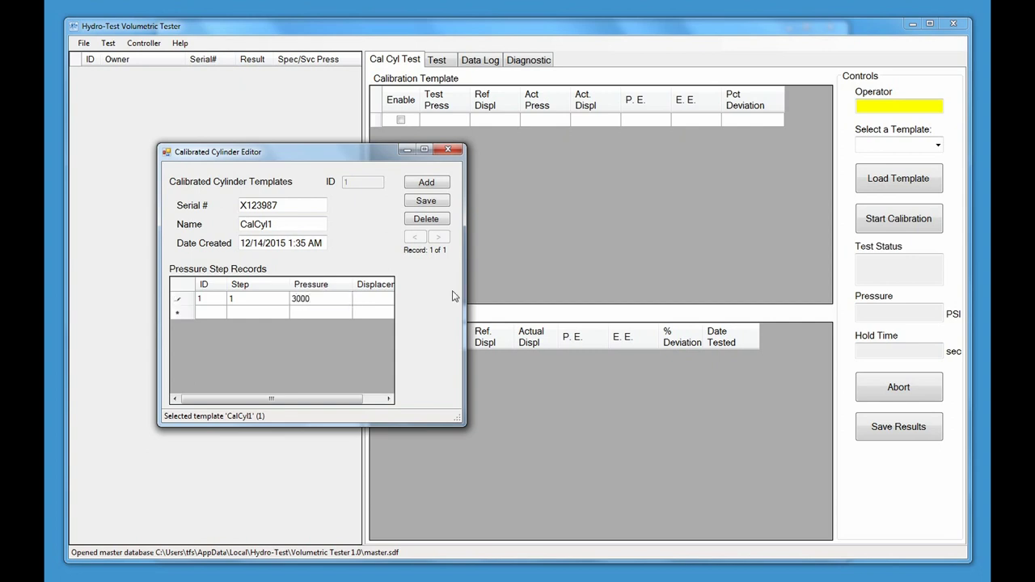
key(Tab)
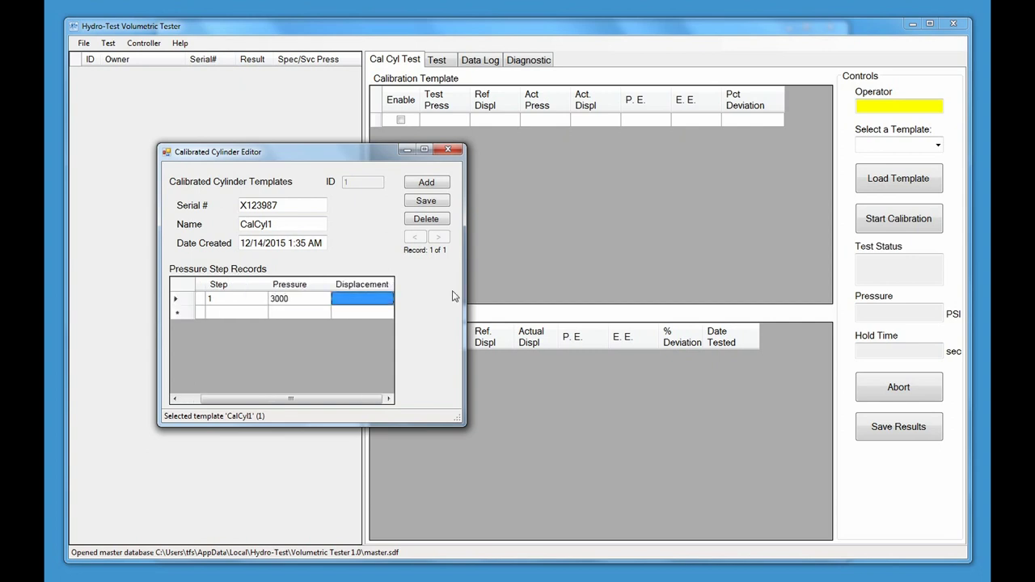
text(30.0)
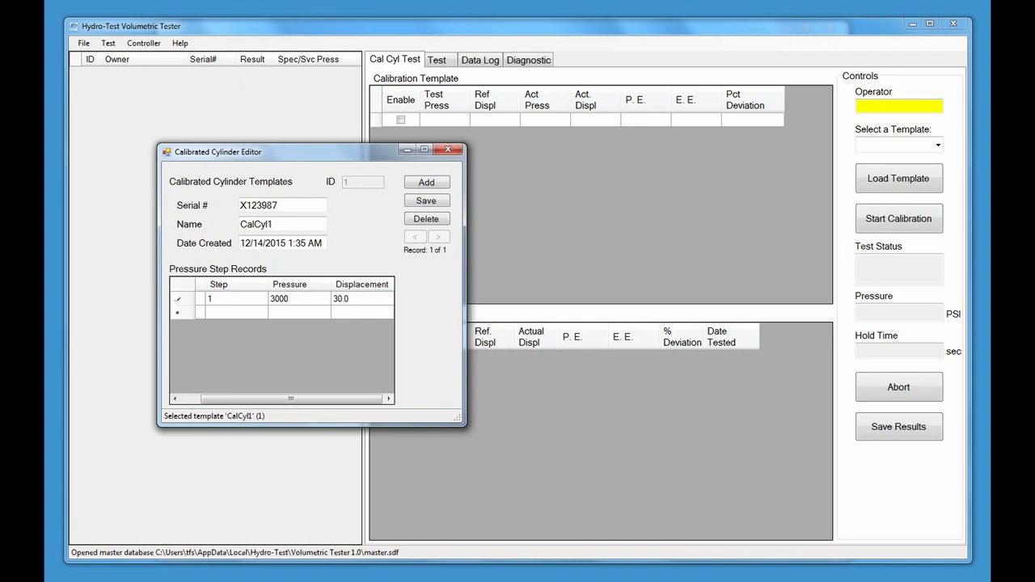
key(Tab)
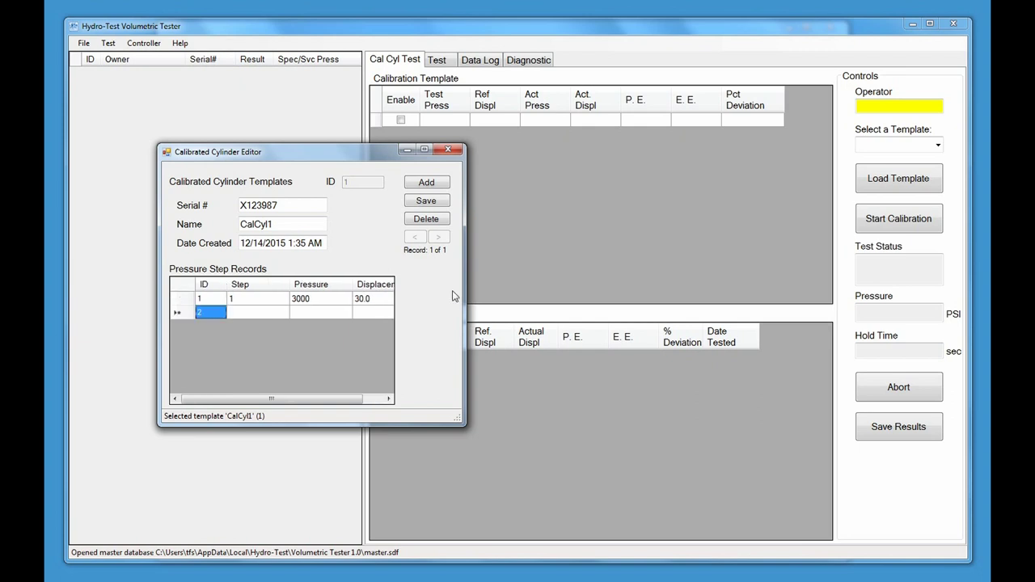
key(Tab)
text(2)
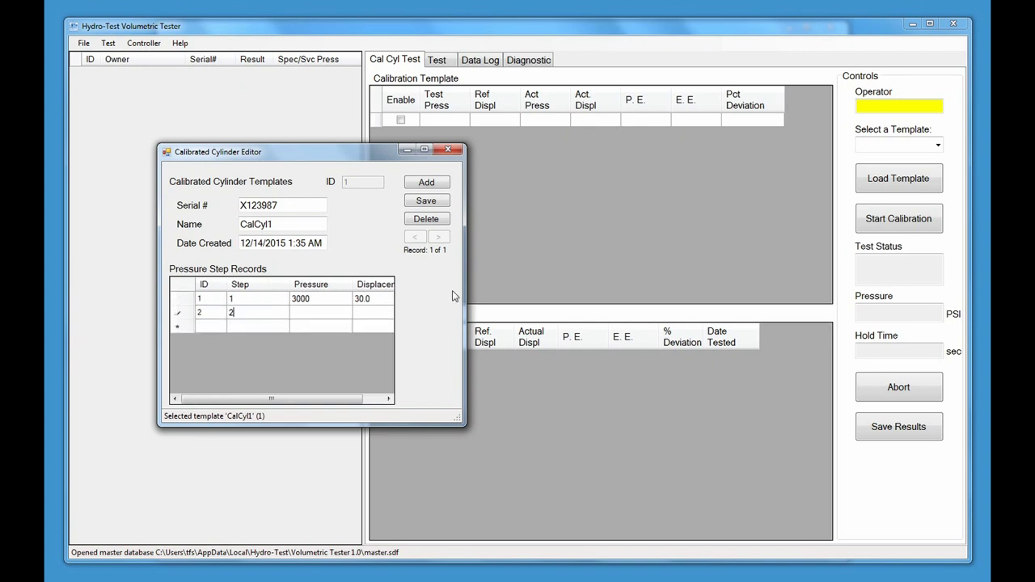
key(Tab)
text(4000)
key(Tab)
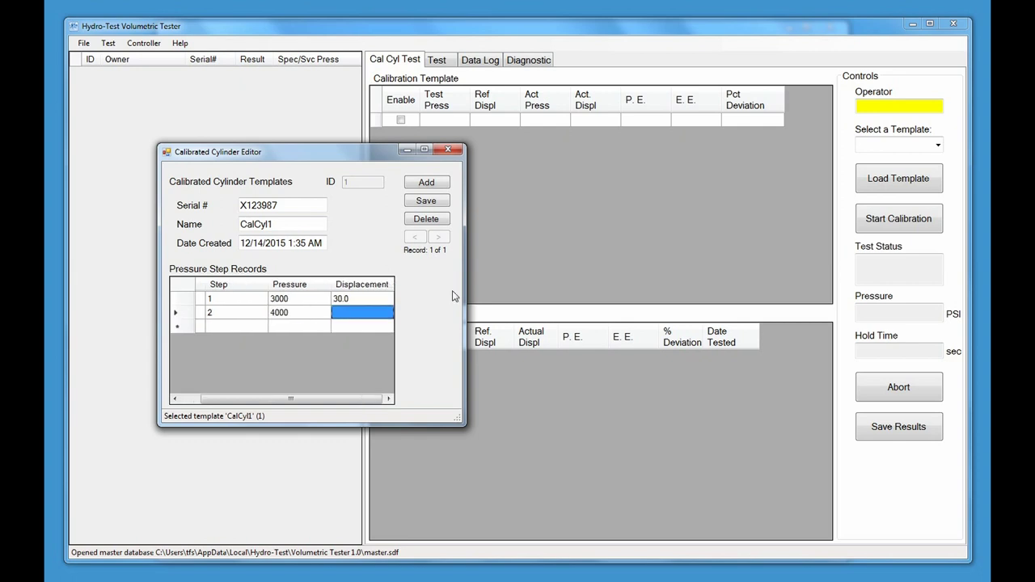
text(4)
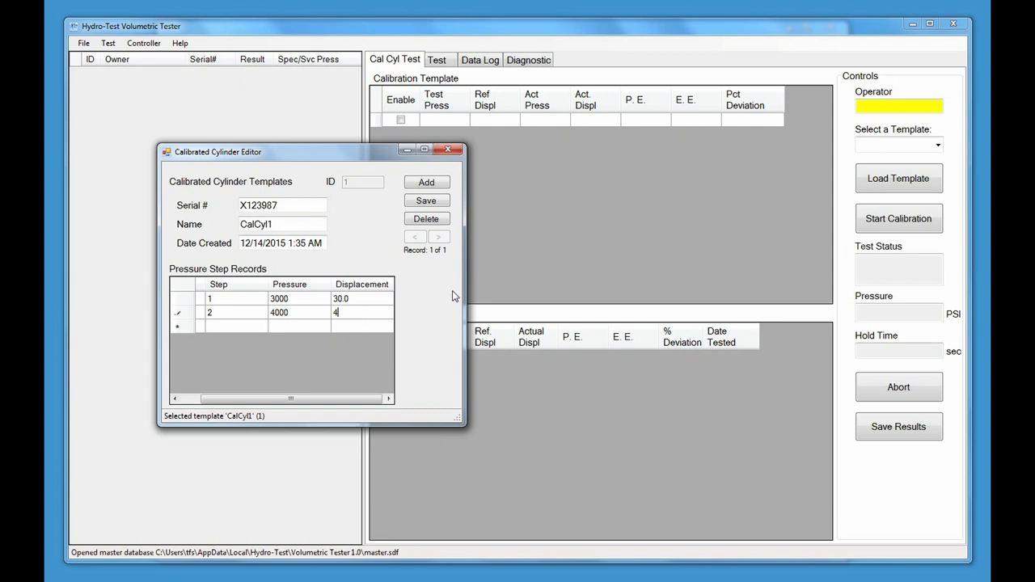
text(0.1)
key(Tab)
Enter pressure steps 3 and 4: 5000 with 50.2 and 6000 with 60.2
key(Tab)
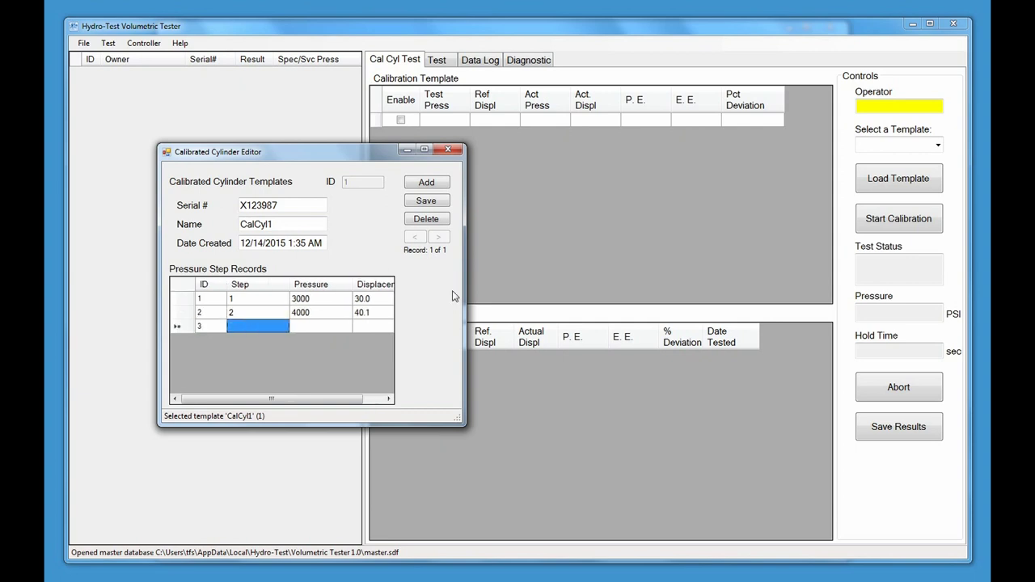
text(3)
key(Tab)
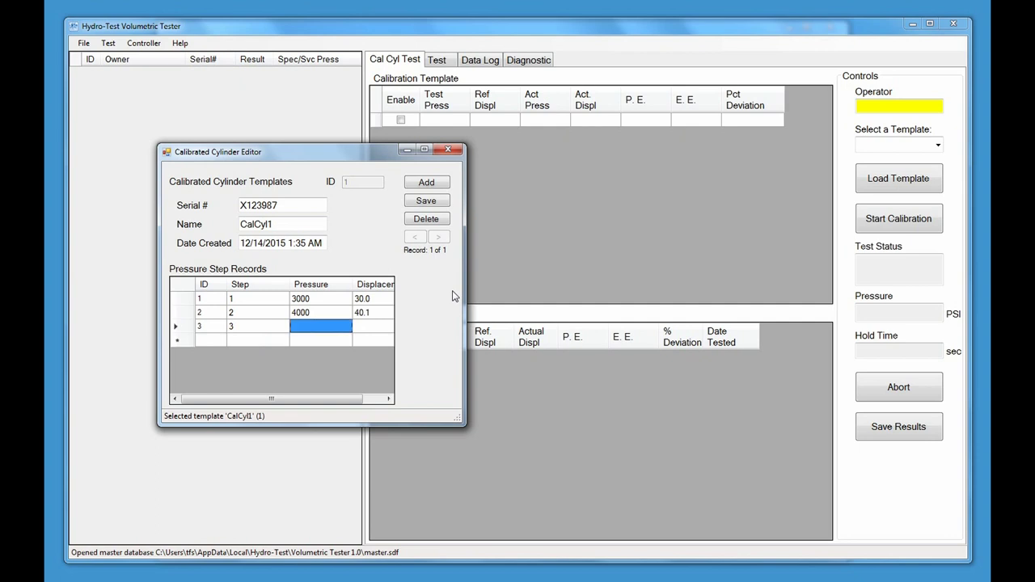
text(5000)
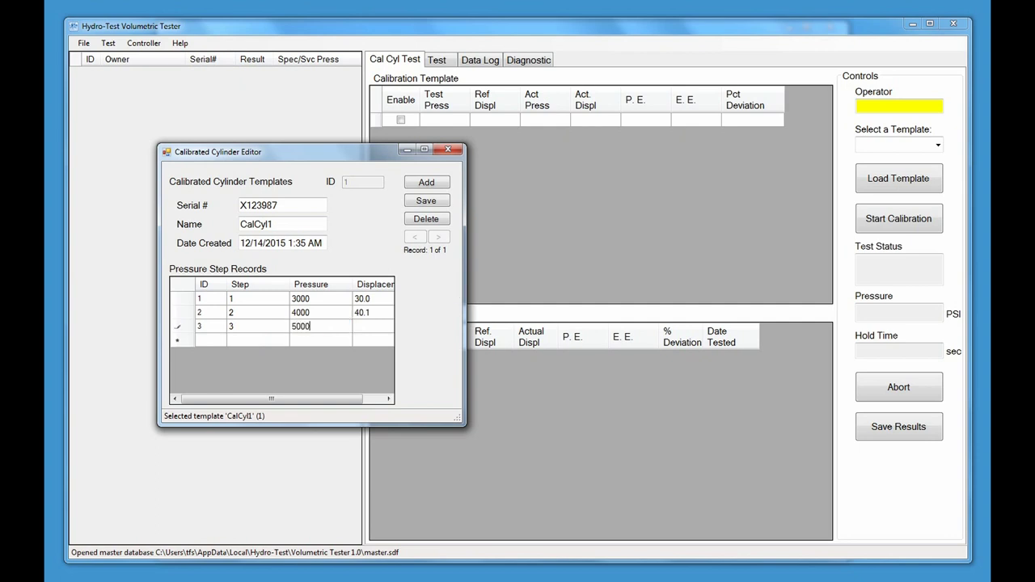
key(Tab)
text(50.2)
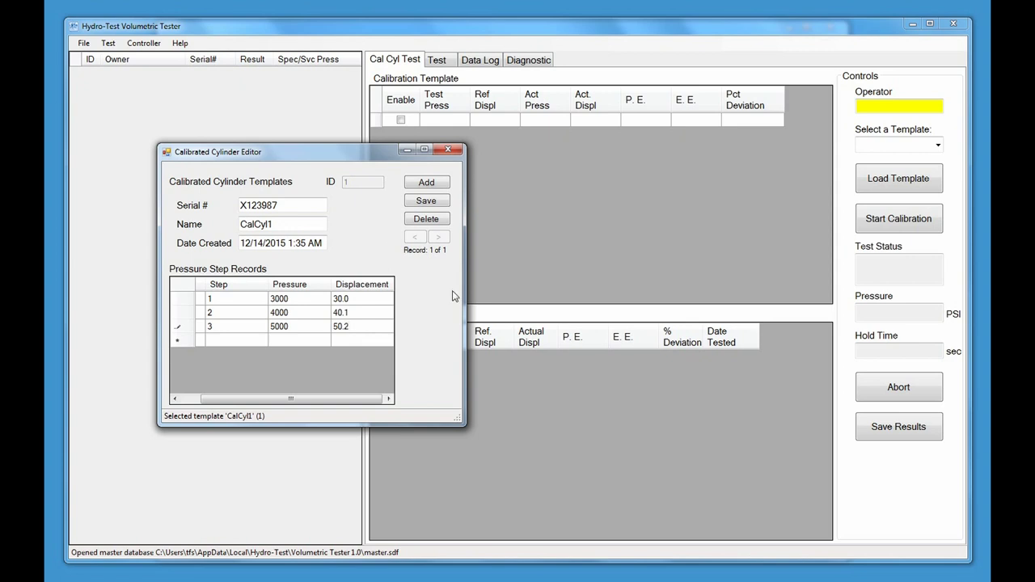
key(Tab)
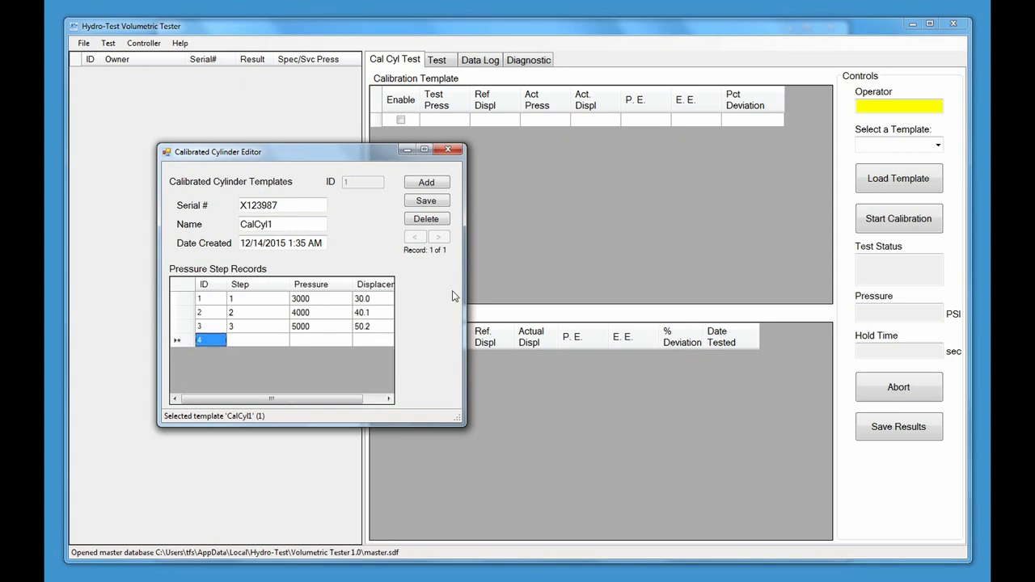
key(Tab)
text(4)
key(Tab)
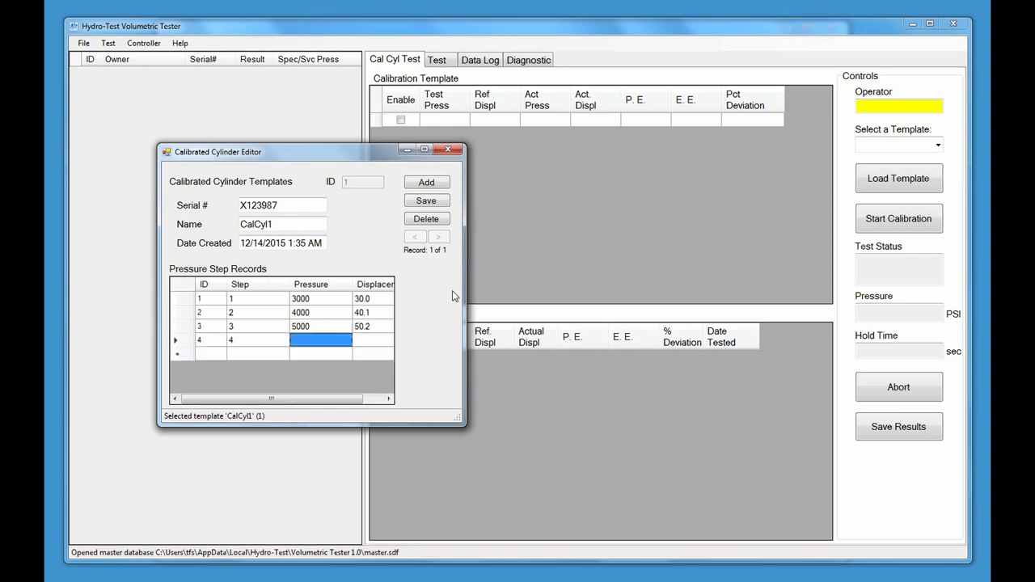
text(6000)
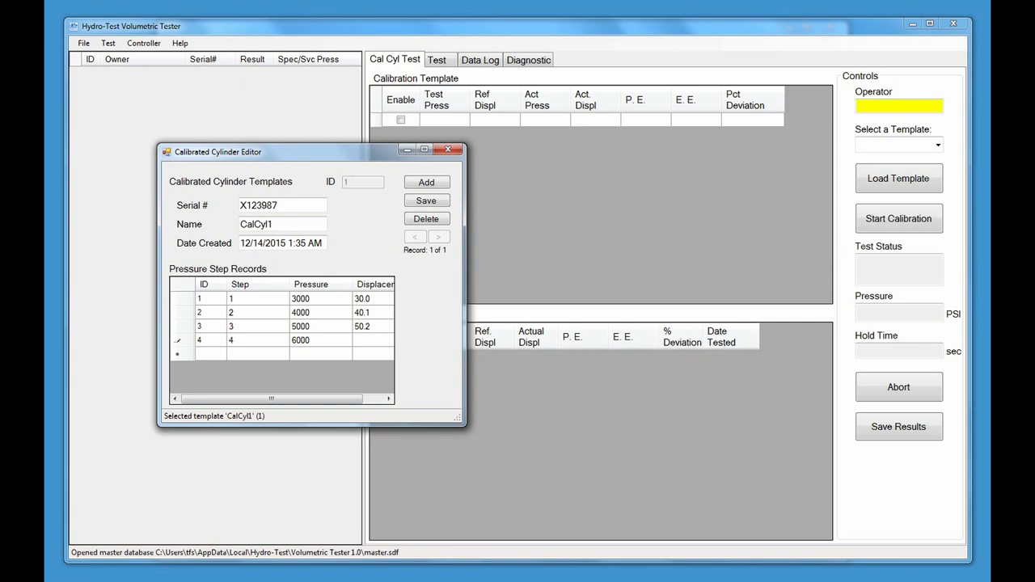
key(Tab)
text(60.2)
key(Tab)
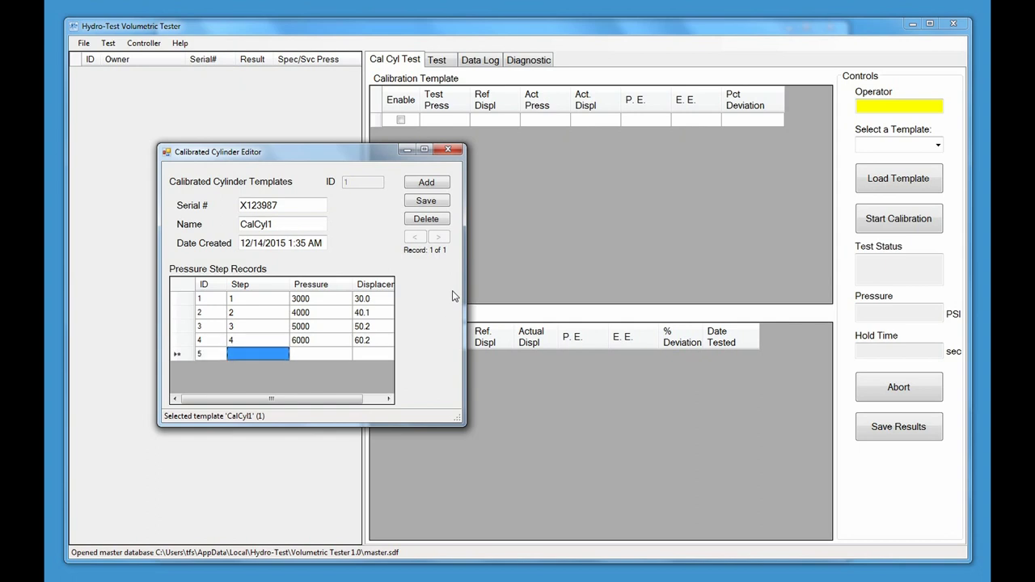
Enter pressure steps 5 and 6: 7000 with 70.4 and 8000 with 80.6
text(5)
key(Tab)
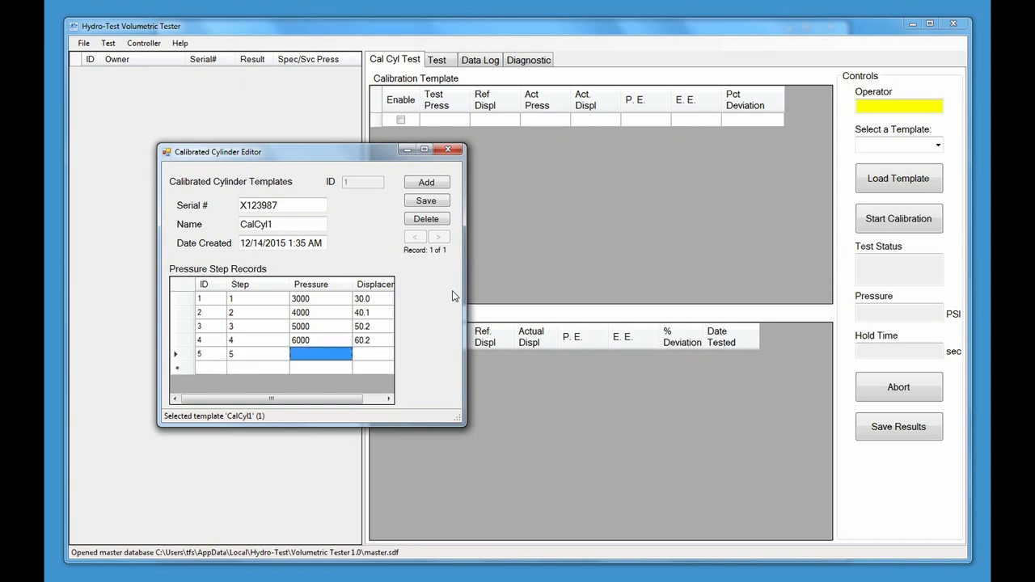
text(7000)
key(Tab)
text(70.4)
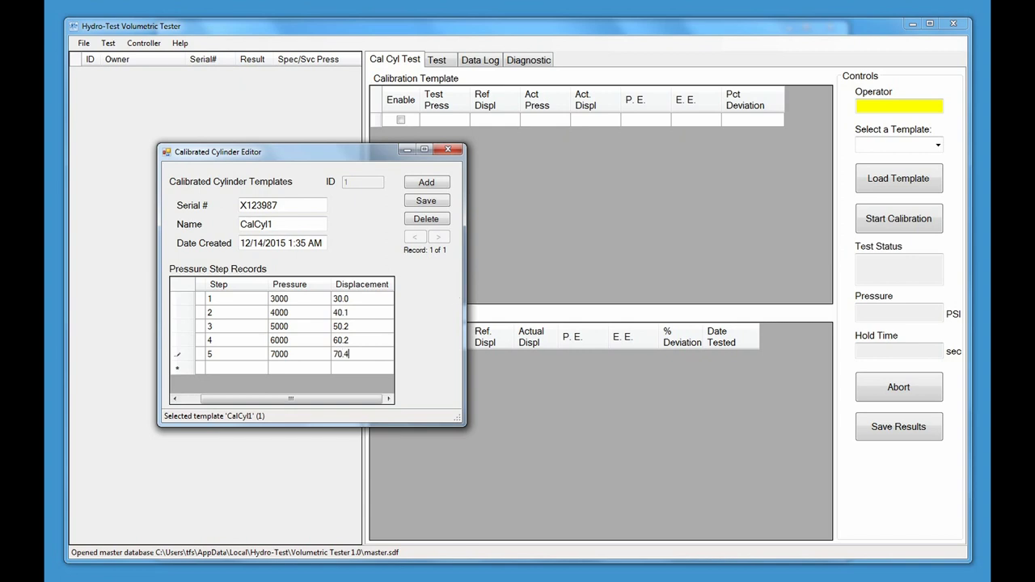
key(Tab)
key(Tab)
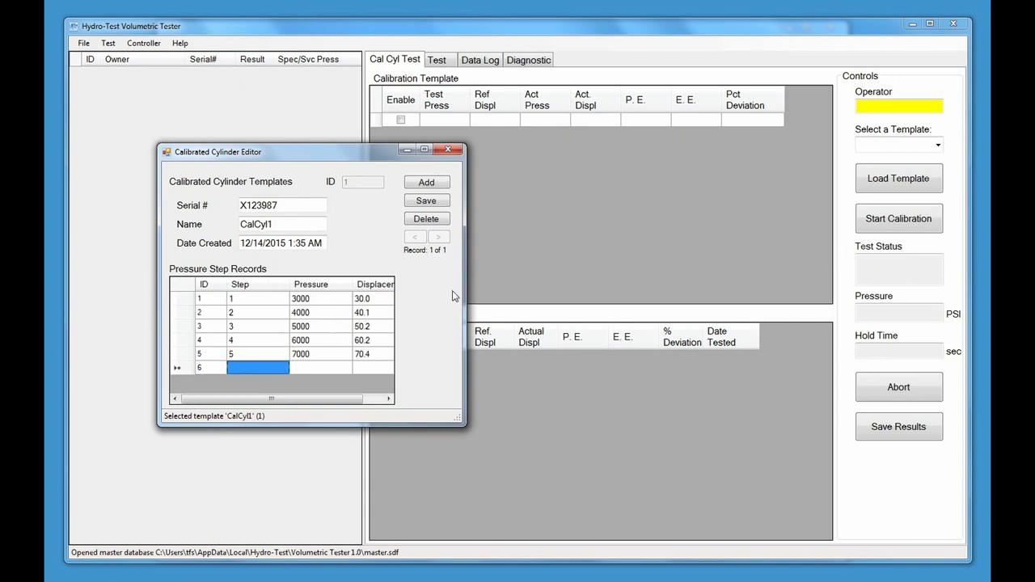
text(6)
key(Tab)
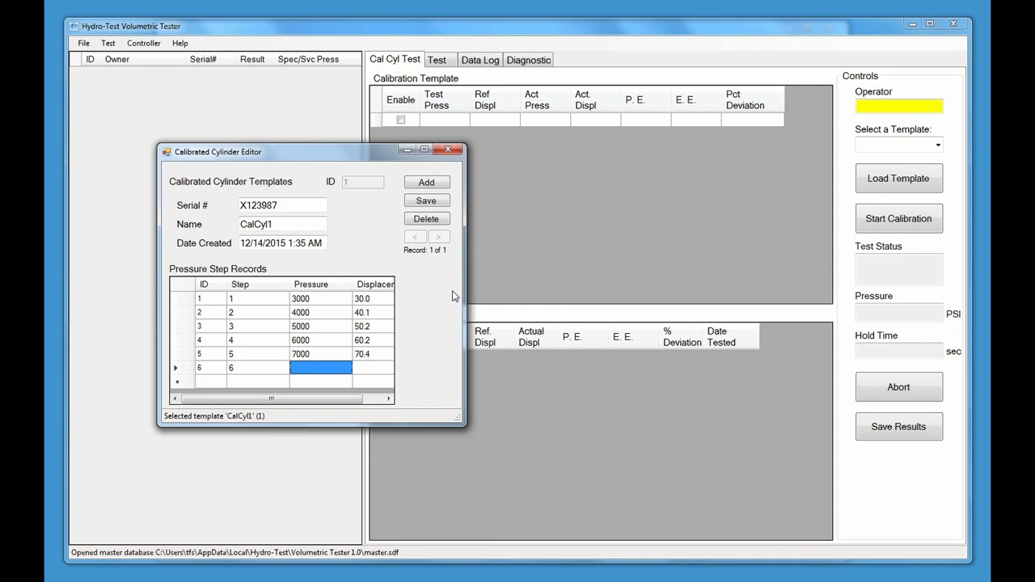
text(8000)
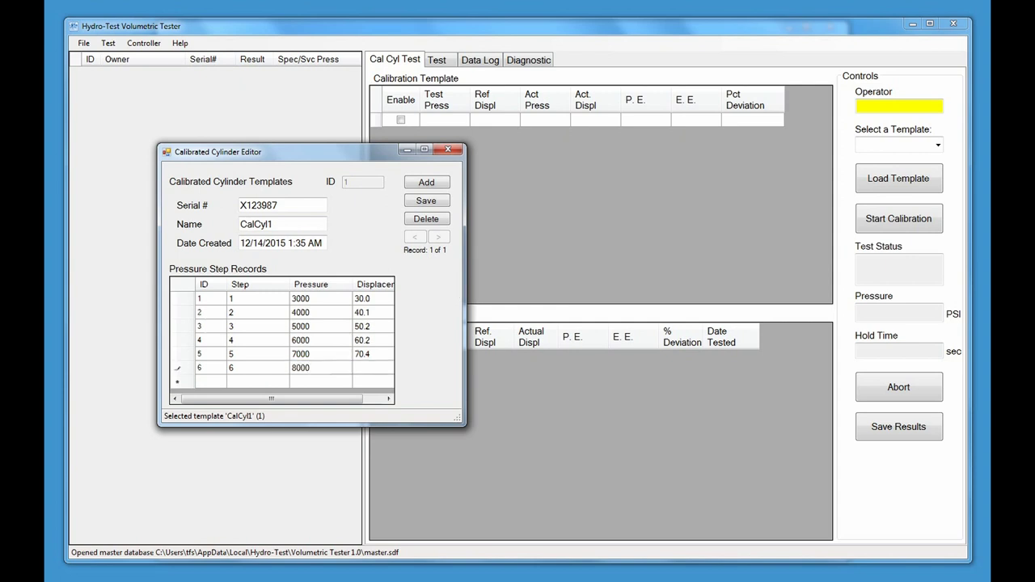
key(Tab)
text(80.6)
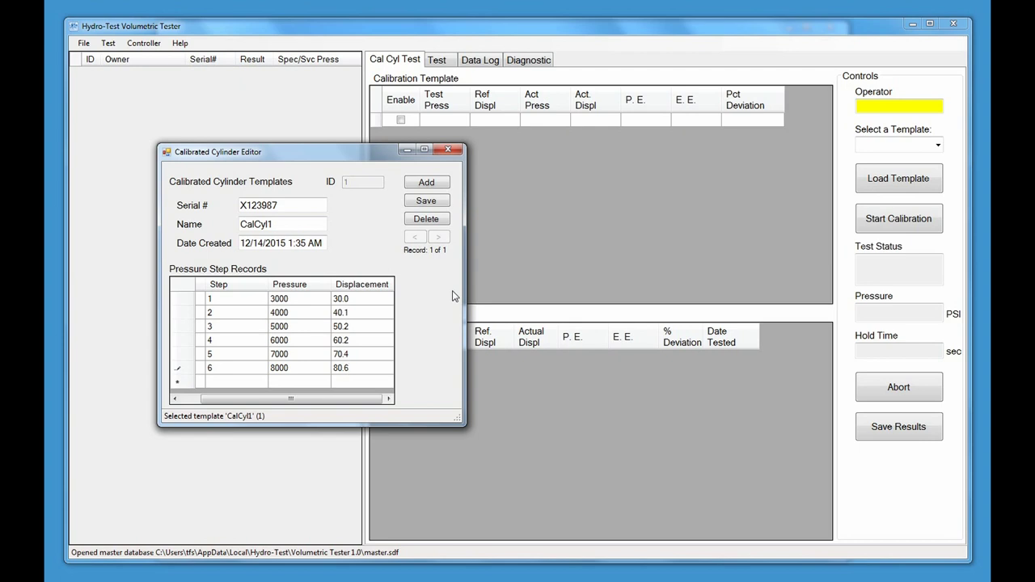
Save CalCyl1's six pressure step records and close the Calibrated Cylinder Editor
click(423, 203)
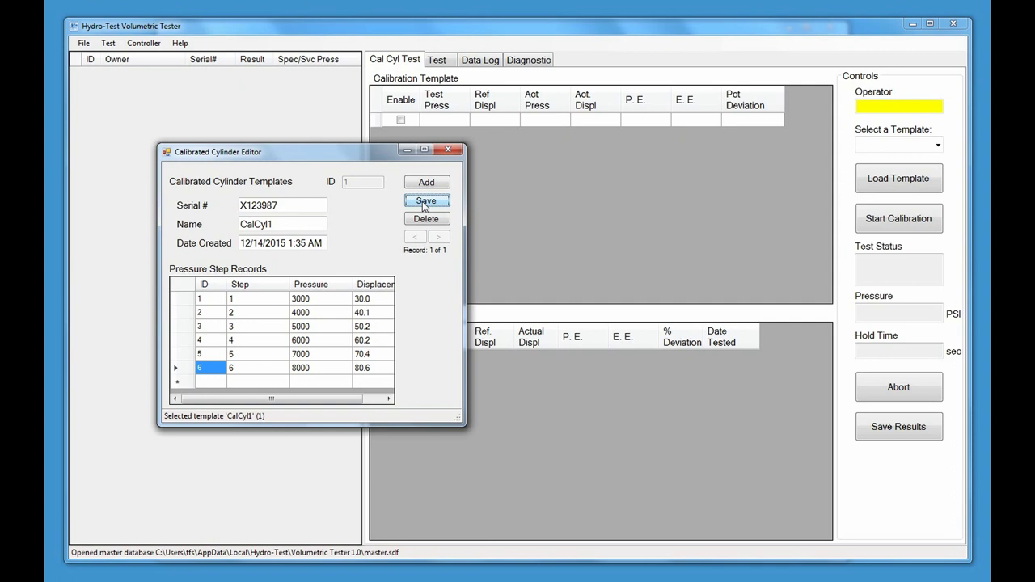
click(449, 151)
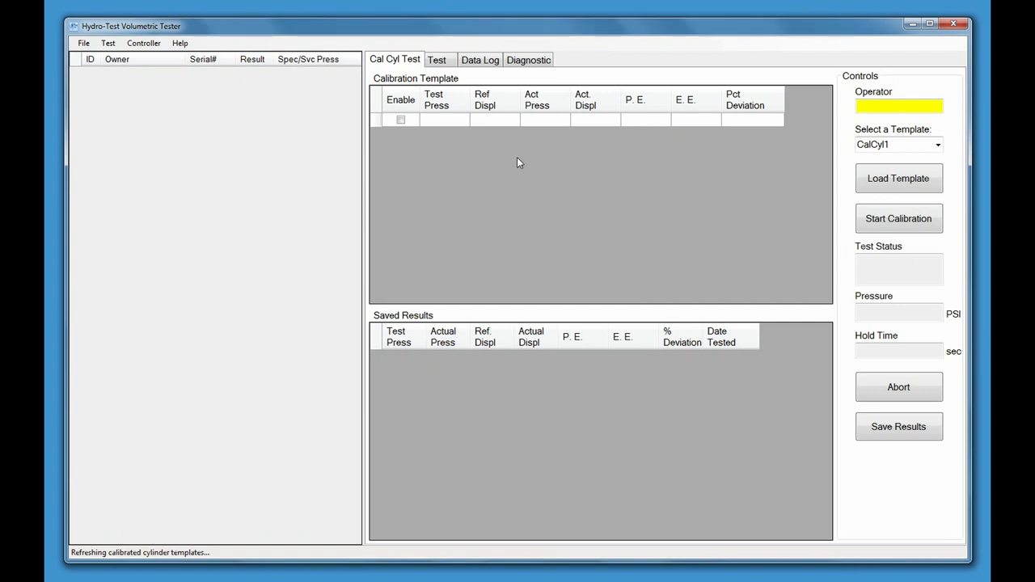
click(84, 45)
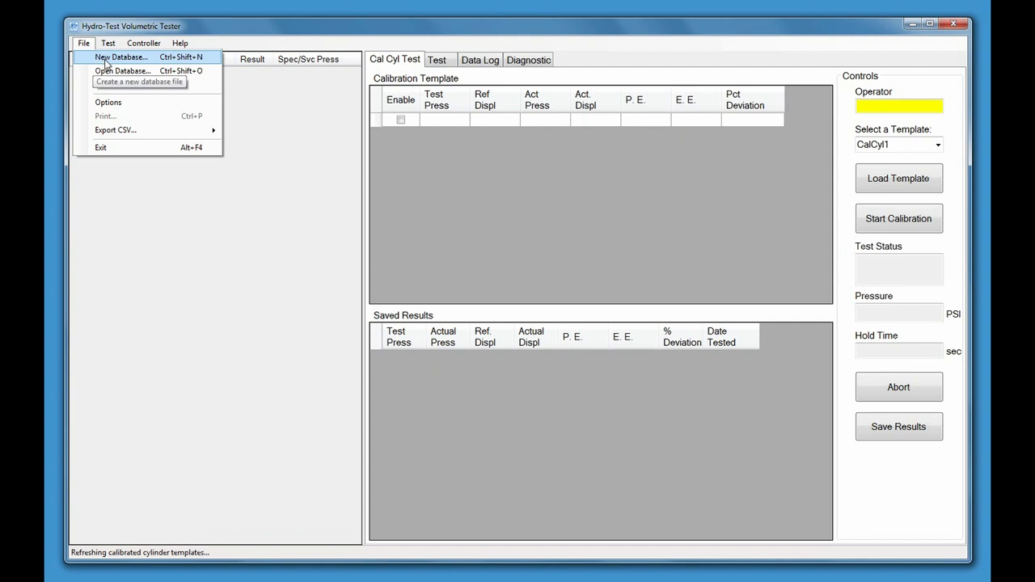
Start a new test database and browse to the USB DISK (G:) drive
click(105, 63)
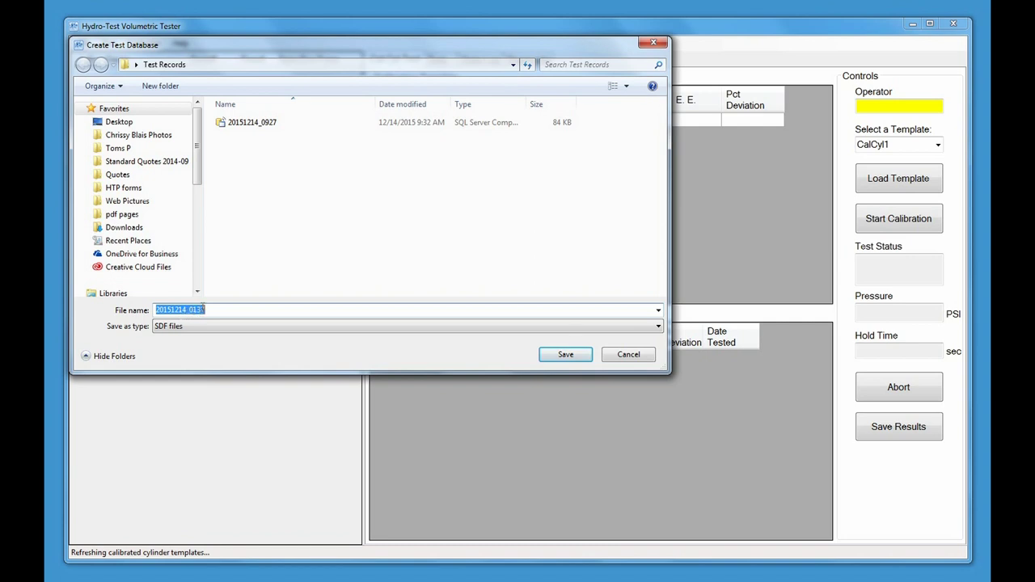
click(514, 65)
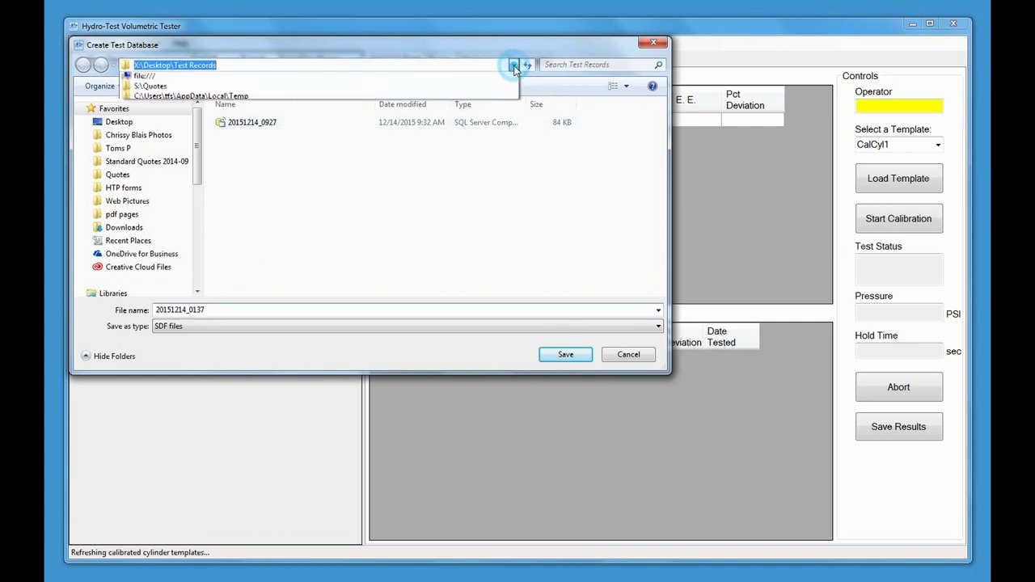
click(456, 65)
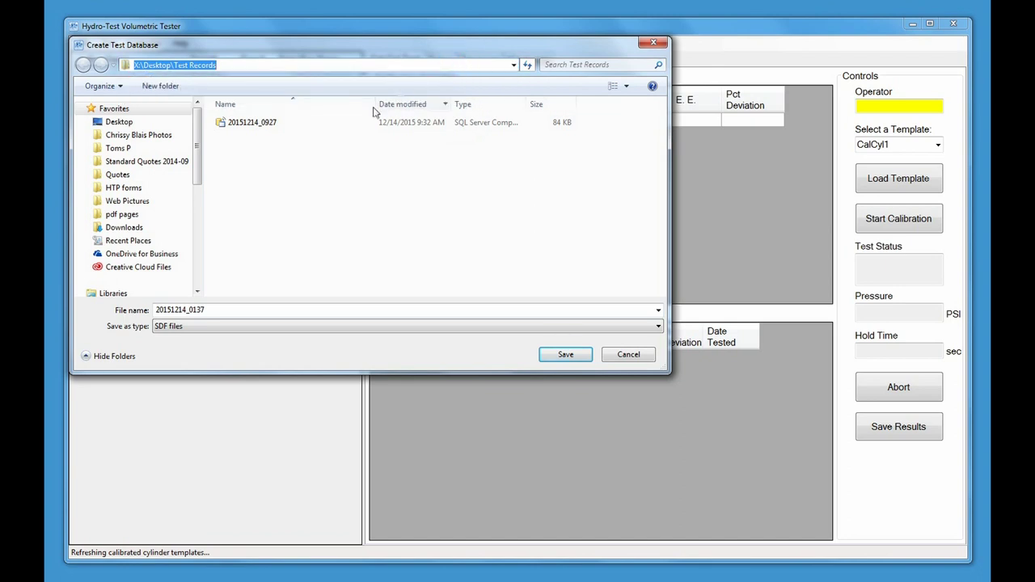
drag(196, 173, 195, 258)
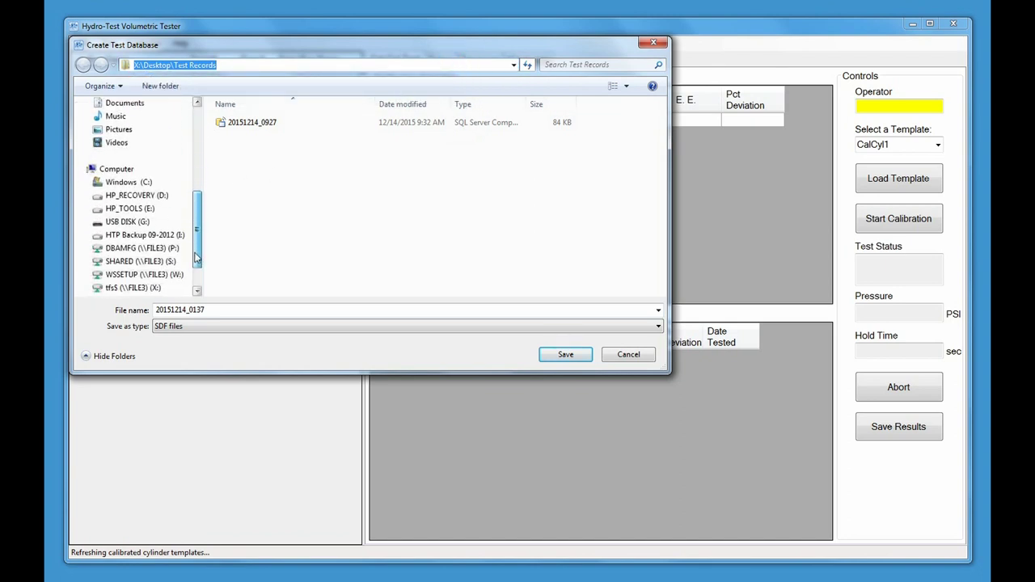
click(138, 224)
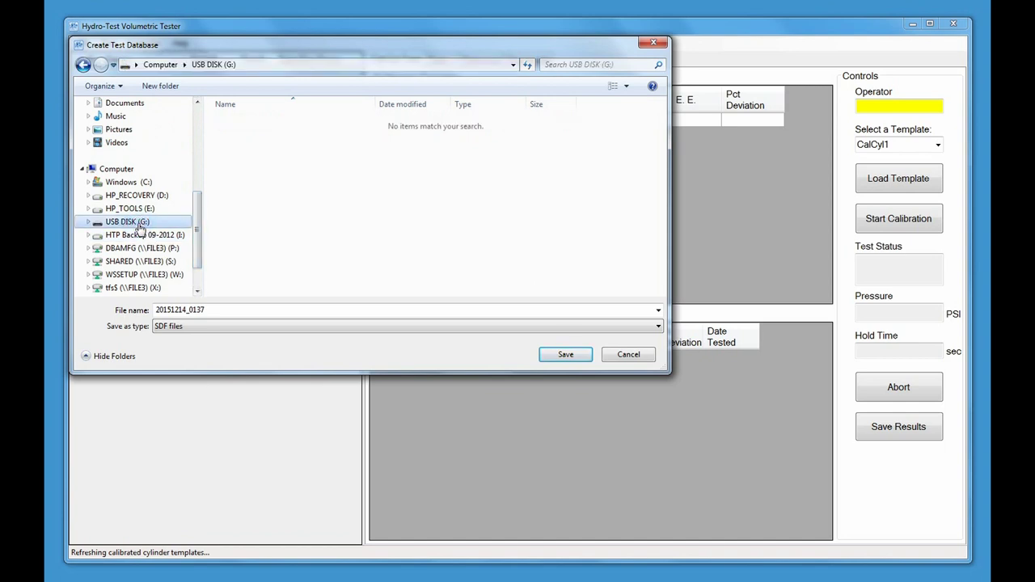
Create a 'Test Records' folder on G: and save 20151214_0137.sdf inside it
click(162, 86)
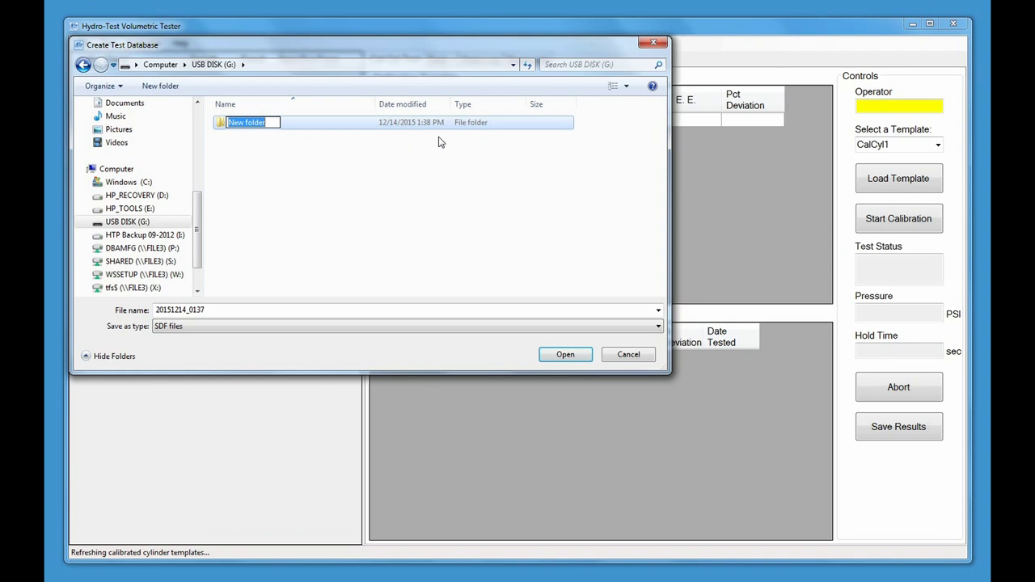
text(Te)
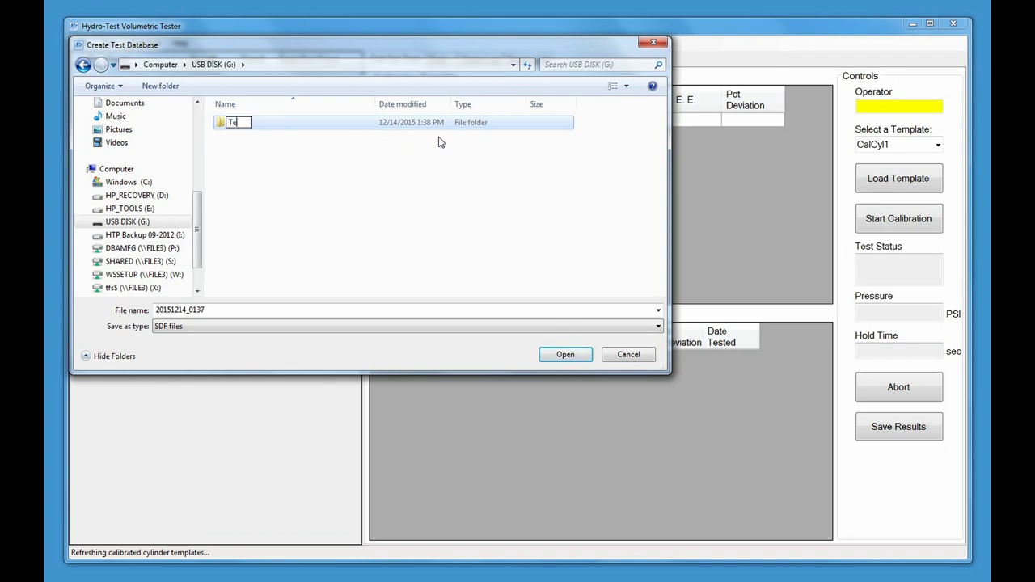
text(st Records)
click(384, 168)
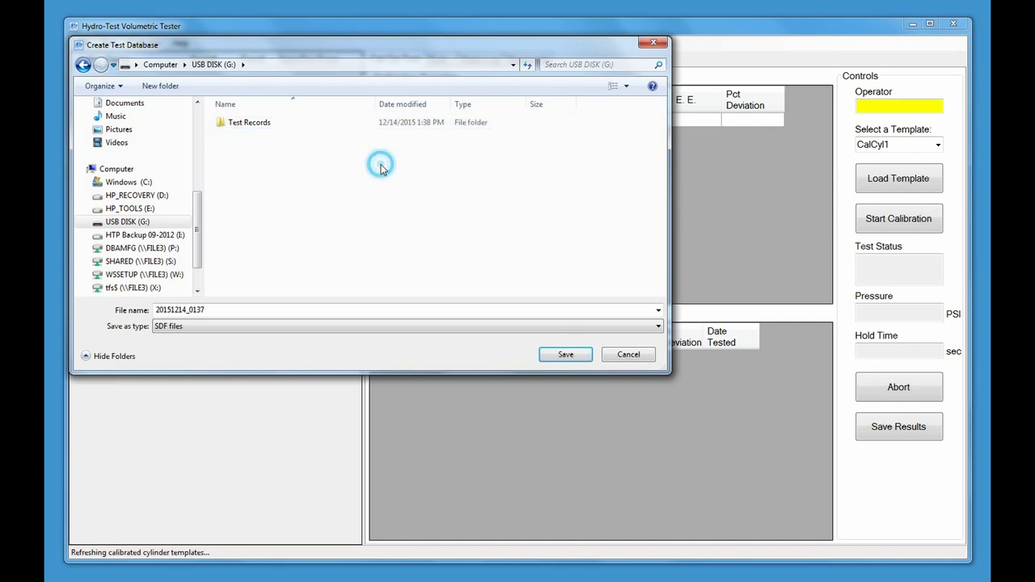
click(267, 125)
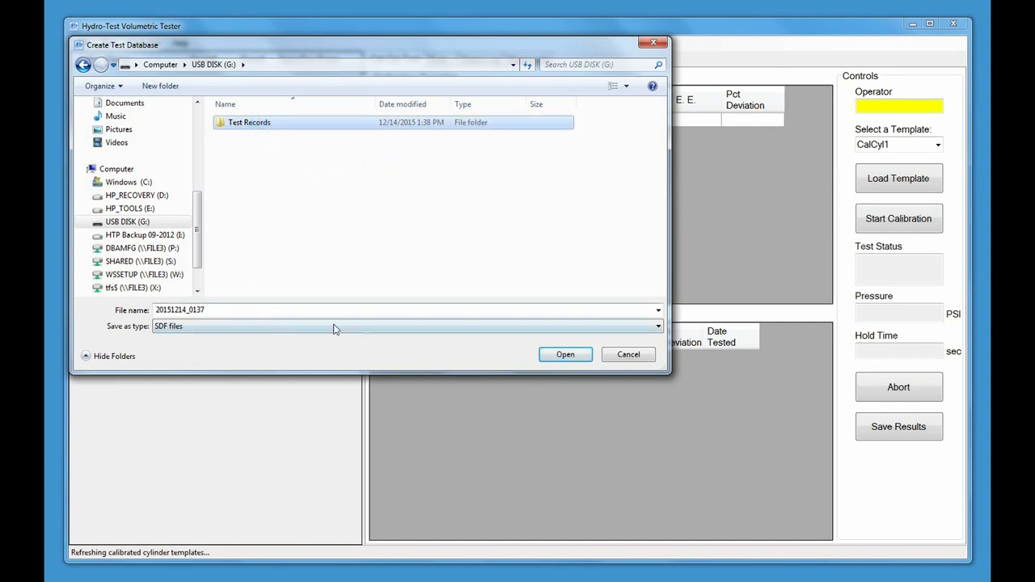
click(563, 356)
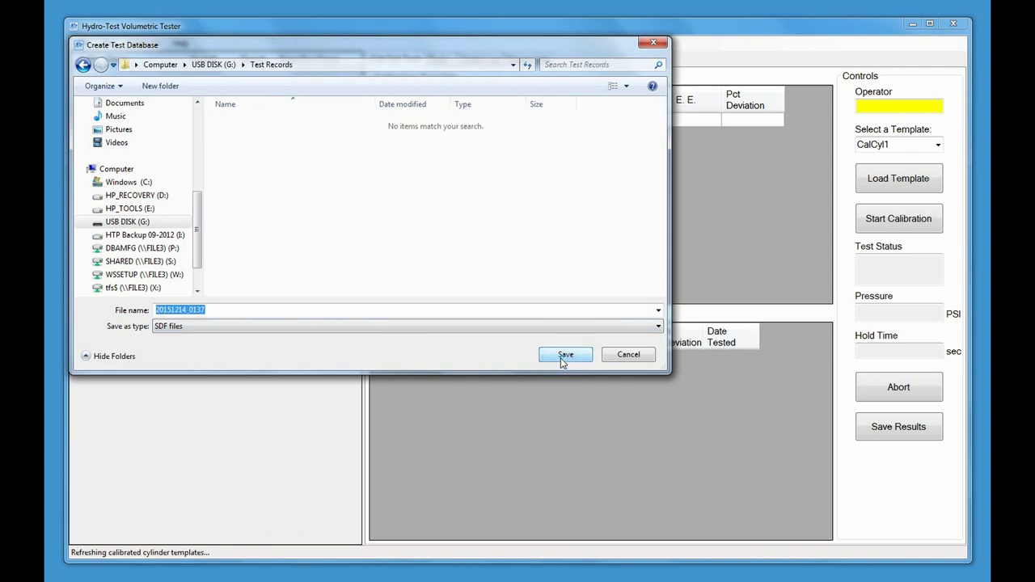
click(562, 357)
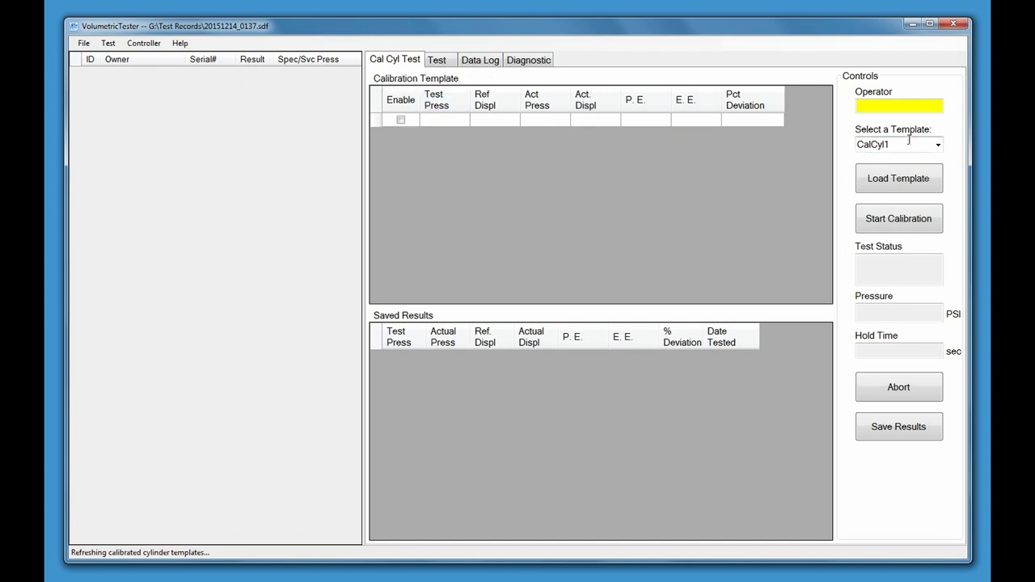
Enter the operator's initials, then select and load the CalCyl1 template into the calibration grid
click(919, 105)
text(JH)
click(937, 145)
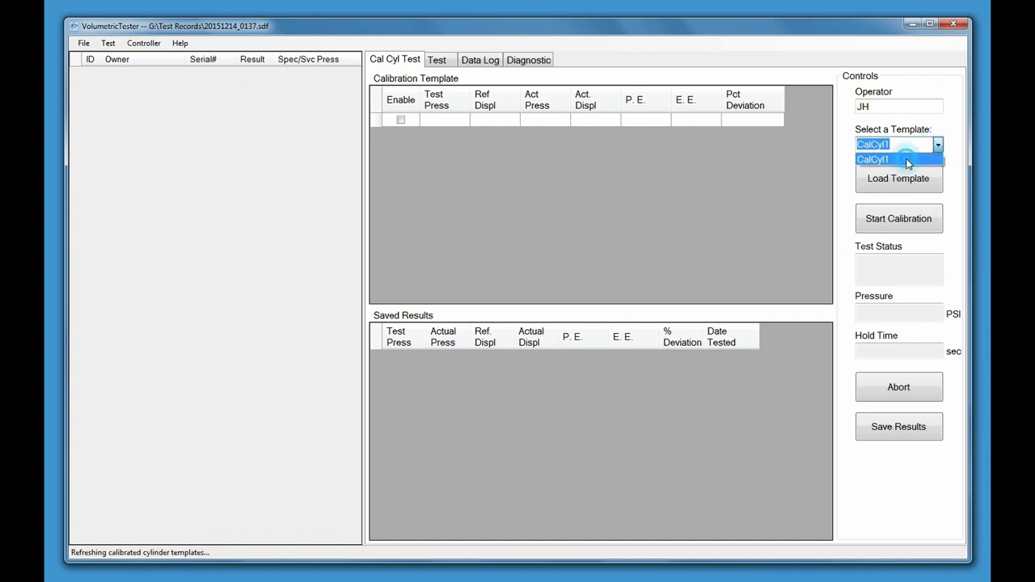
click(907, 160)
click(904, 181)
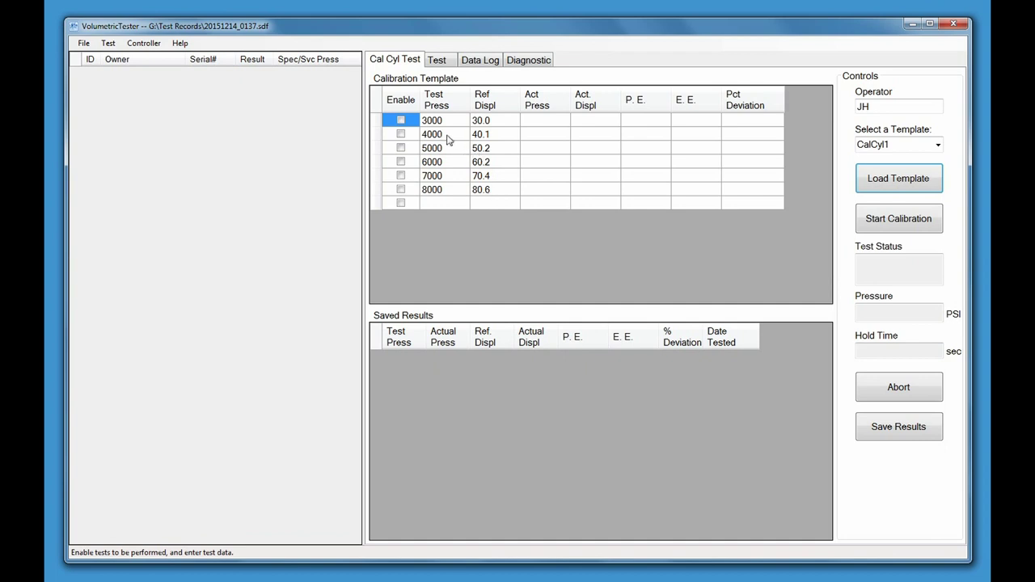
Enable the 3000 PSI calibration step and record 3000 pressure, 30.2 displacement and 0 P.E
click(401, 120)
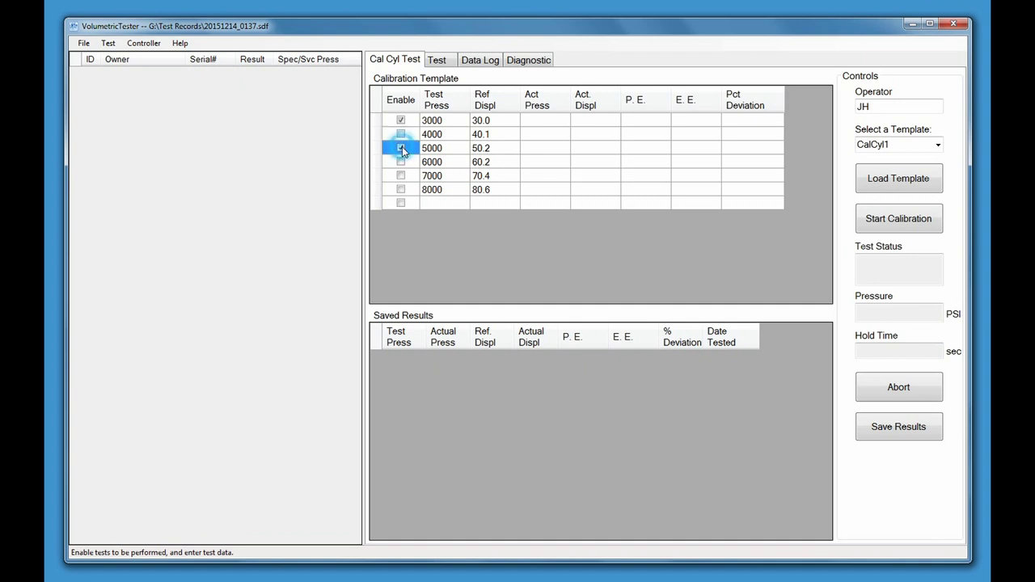
click(530, 120)
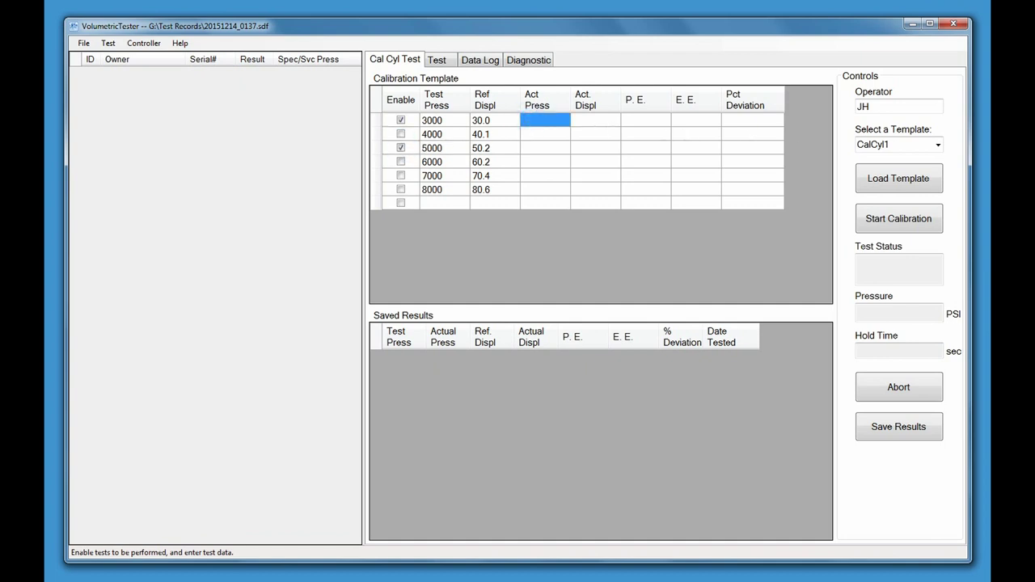
text(3000)
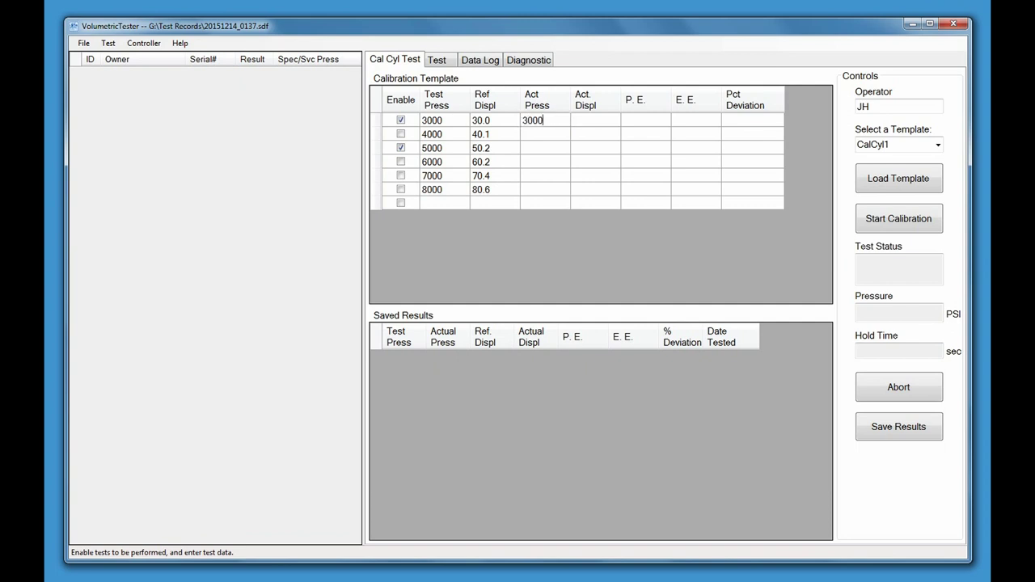
click(595, 120)
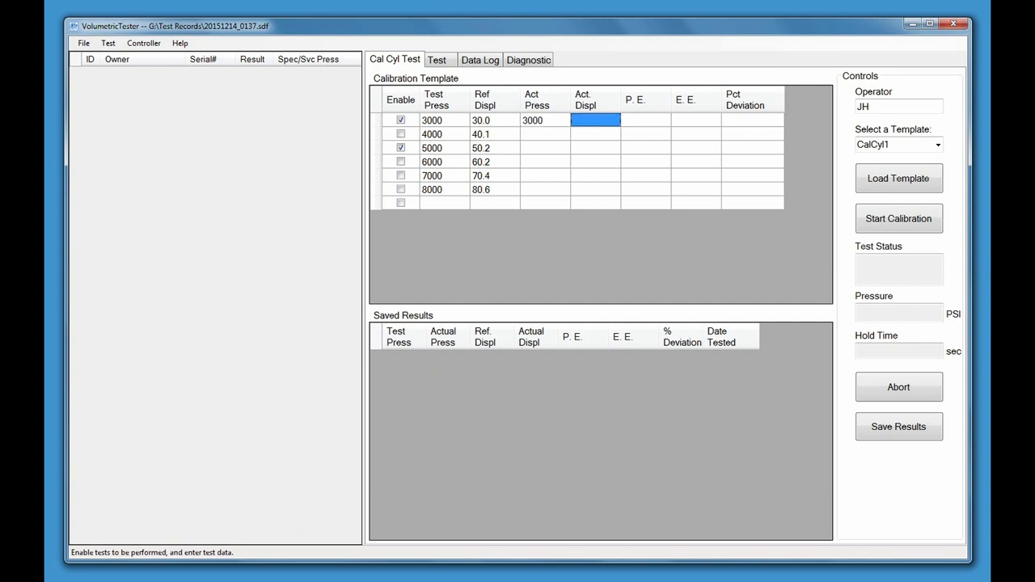
text(30.2)
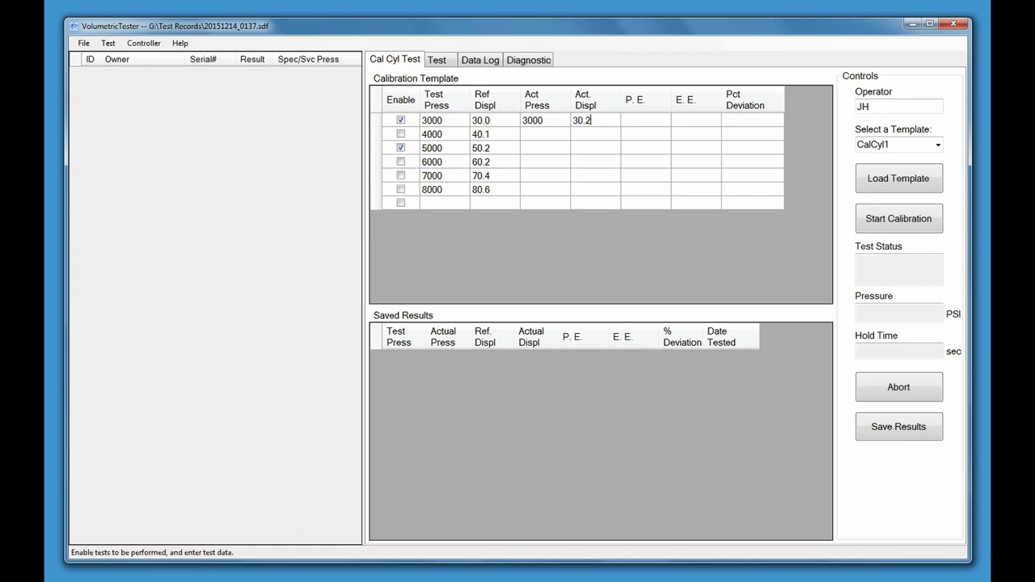
click(645, 120)
text(0)
click(695, 120)
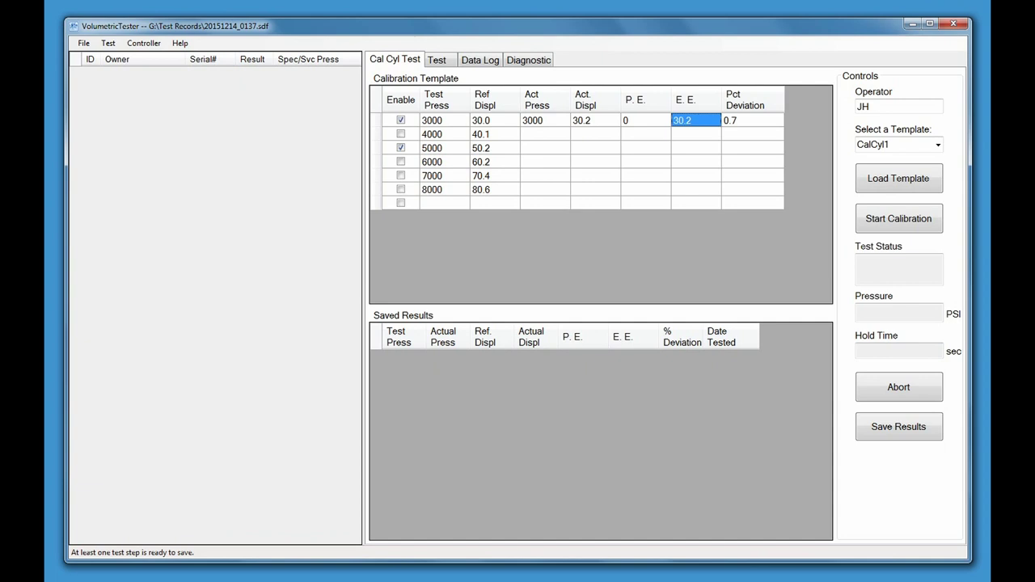
click(752, 120)
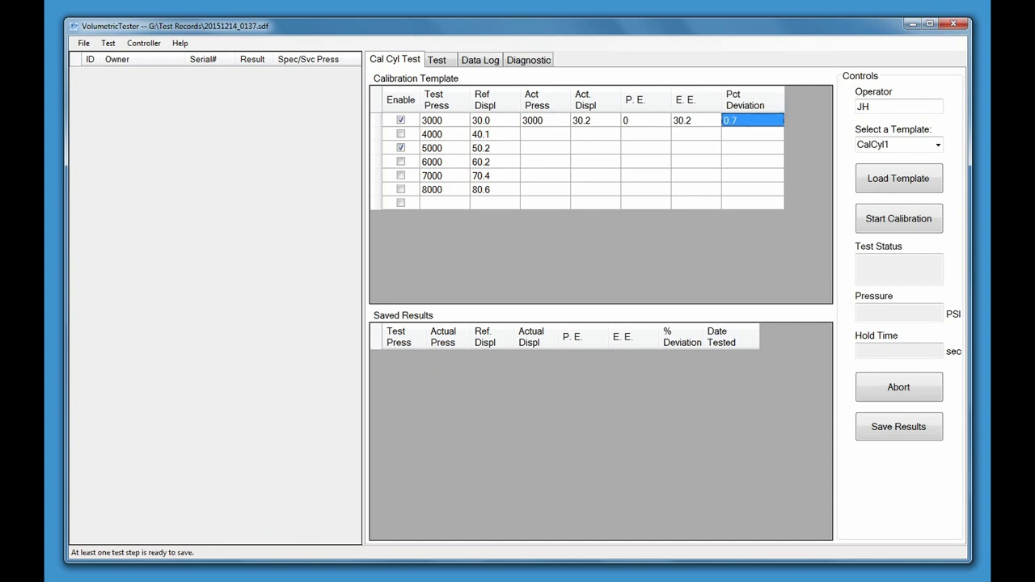
Record 5040 PSI, 50.4 displacement and 0 P.E. for the 5000 step, then save both results
click(558, 152)
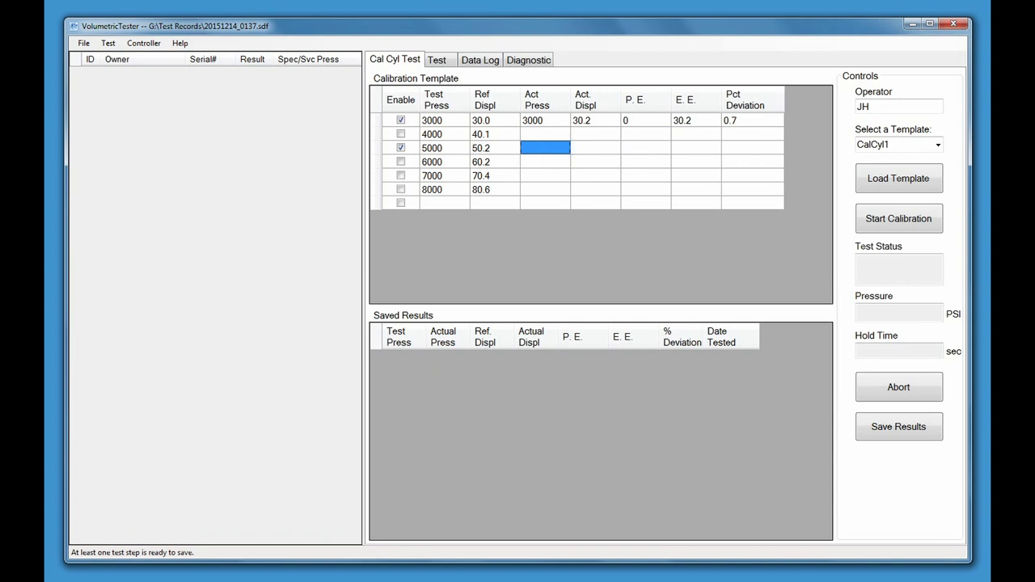
text(5040)
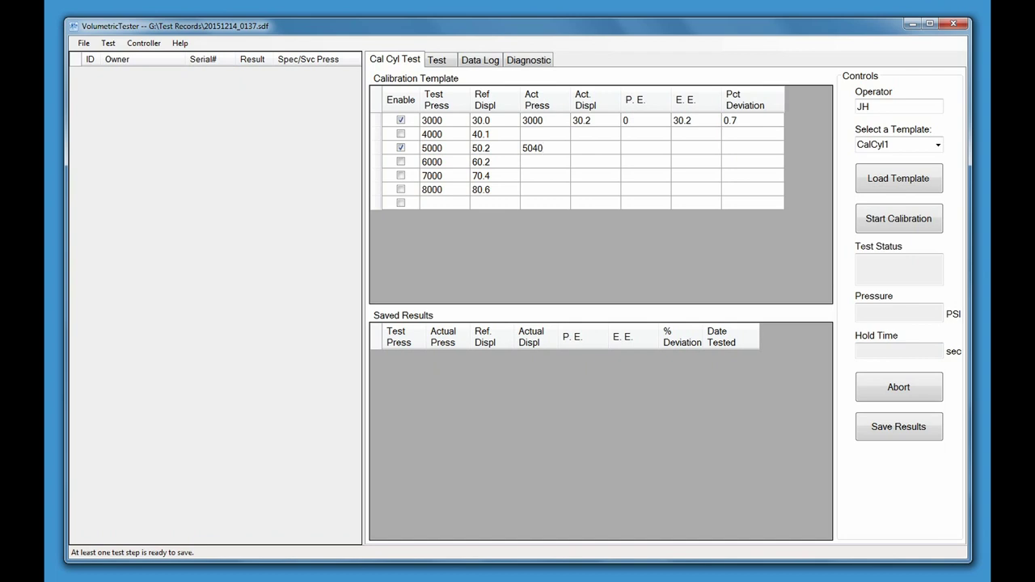
key(Tab)
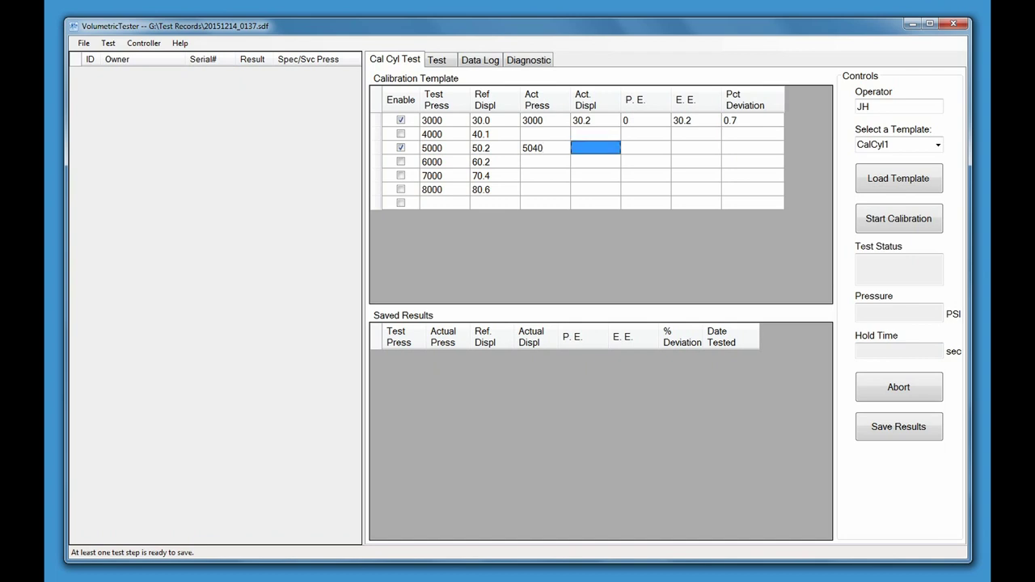
text(50)
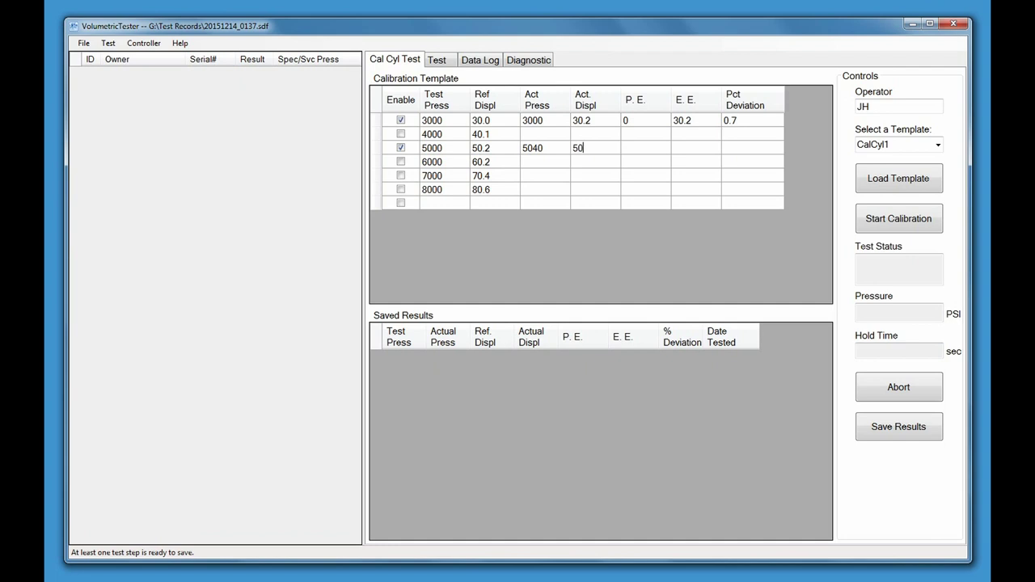
text(.4)
key(Tab)
text(0)
key(Tab)
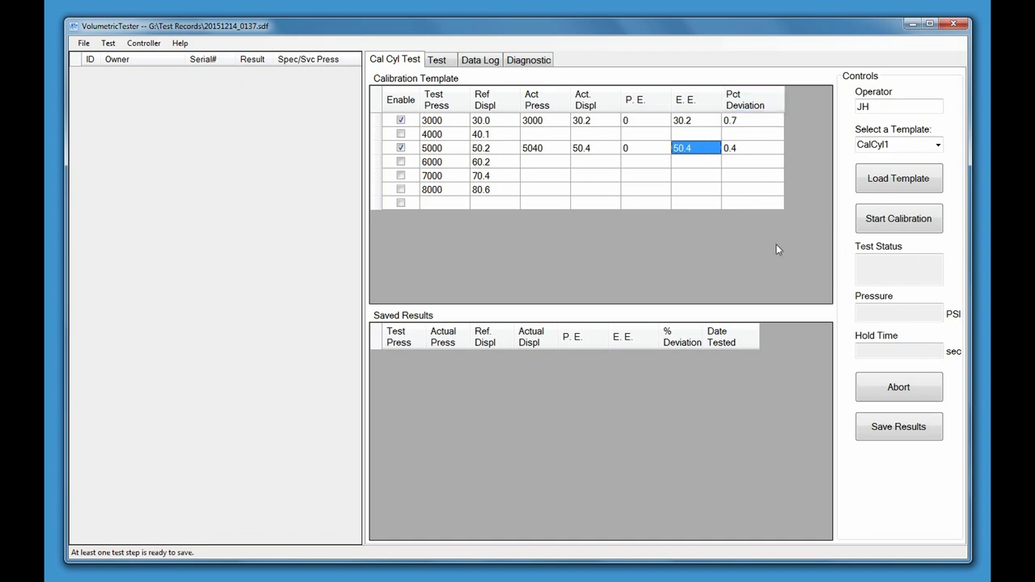
click(895, 431)
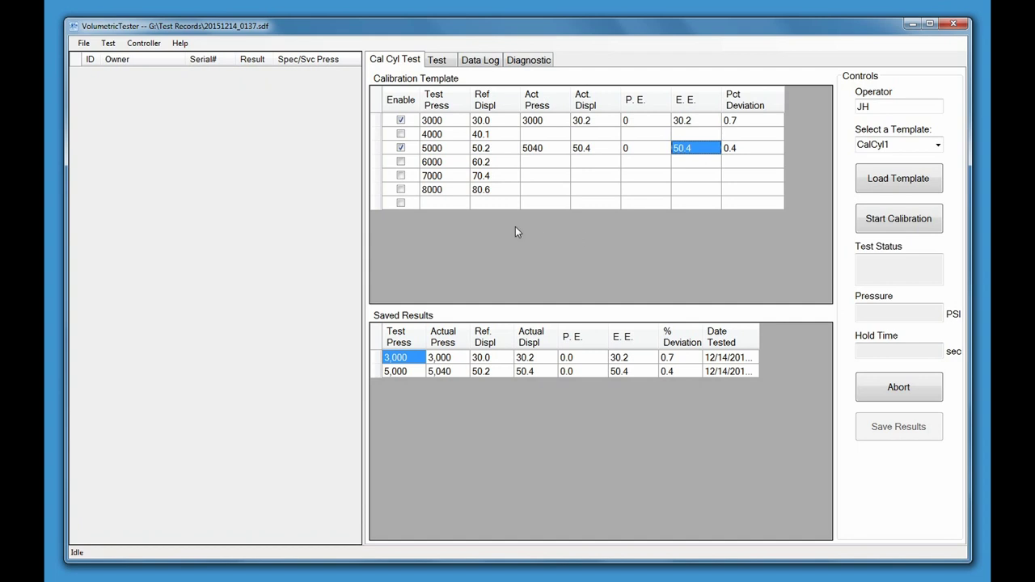
Switch to the Test tab to show the empty device-under-test form
click(437, 61)
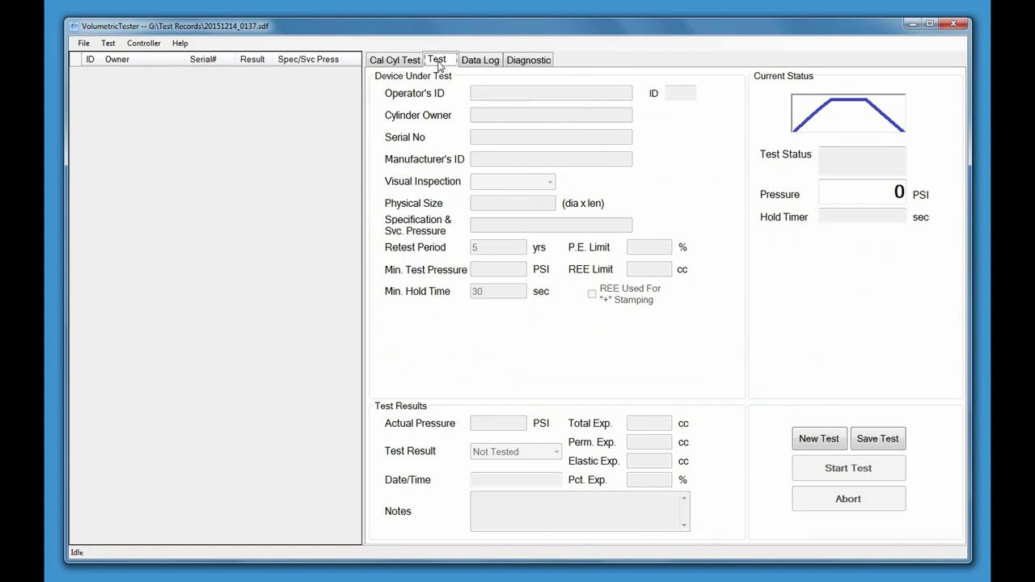
Start a new test record with operator ID, owner Bruce's Garage, serial 9112876 and manufacturer Luxfer
click(819, 443)
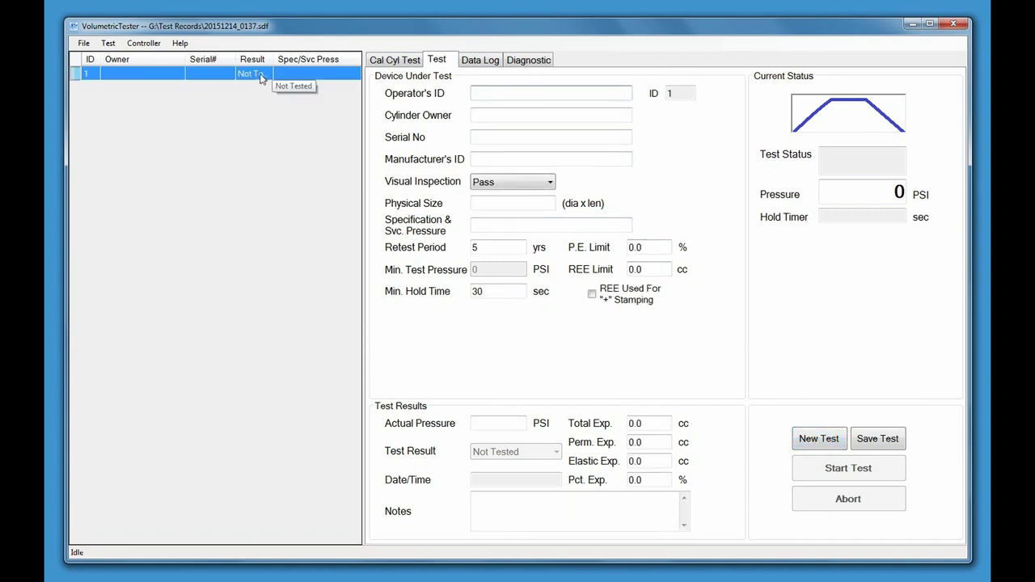
click(484, 93)
text(JH)
click(540, 113)
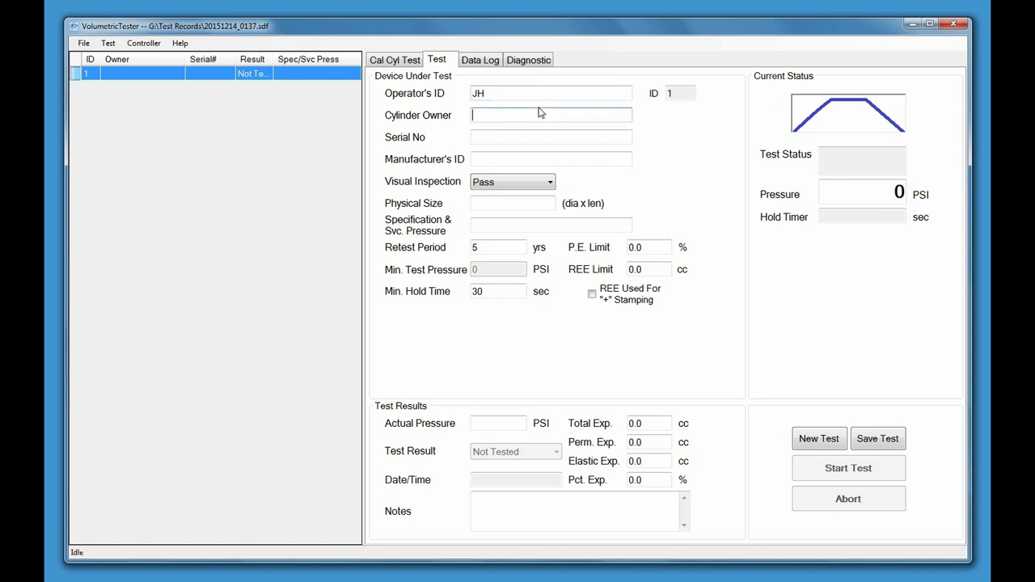
text(Bruce's Garage)
key(Tab)
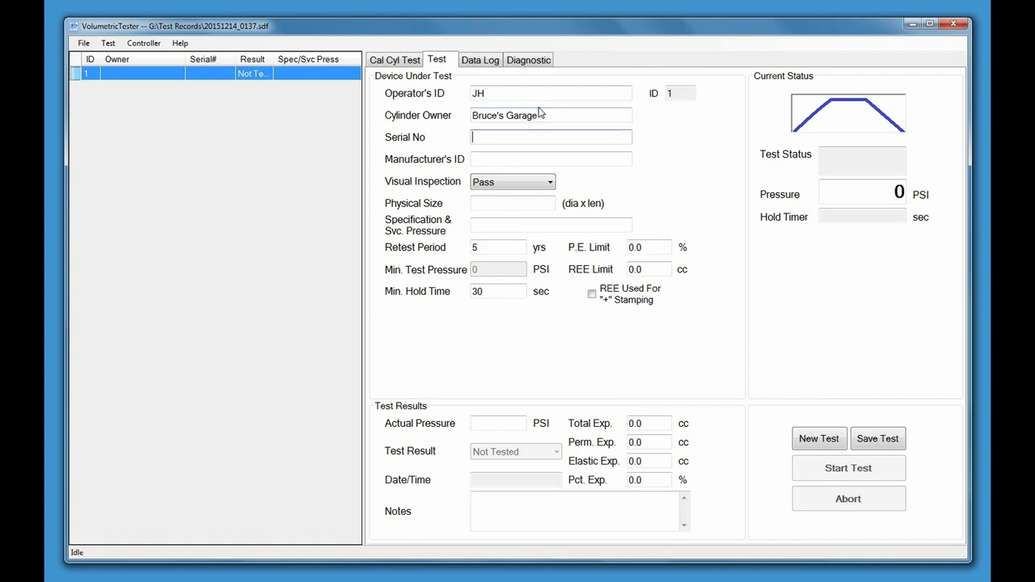
text(9112876)
key(Tab)
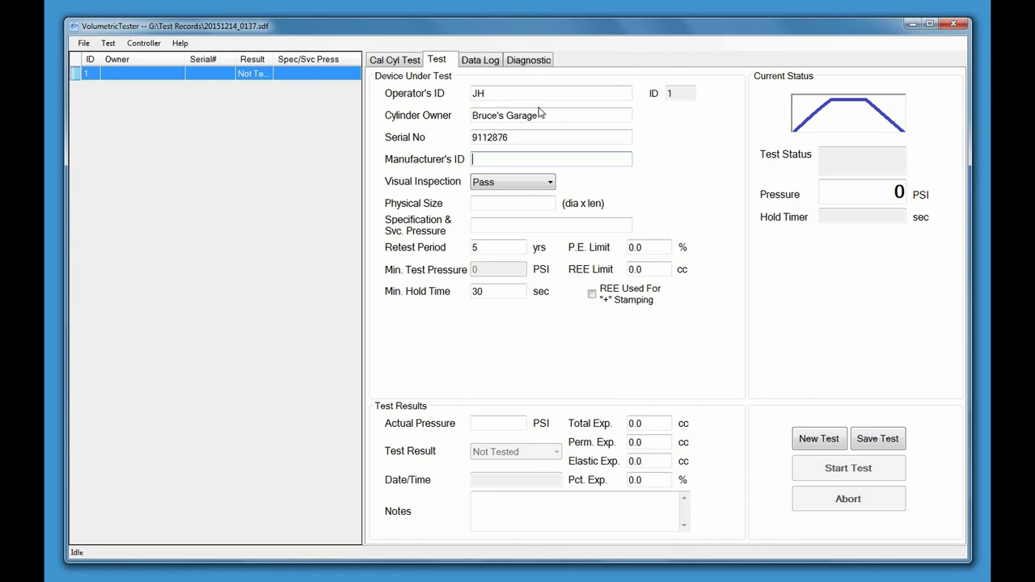
text(Luxfer)
Set visual inspection to Pass and physical size to 7.25" x 26"
click(547, 183)
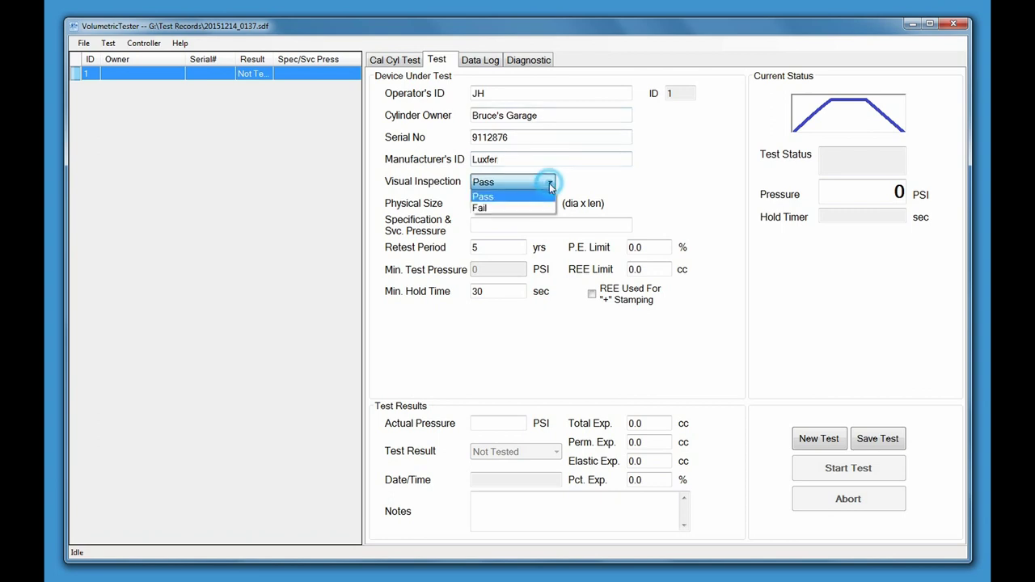
click(507, 197)
click(506, 202)
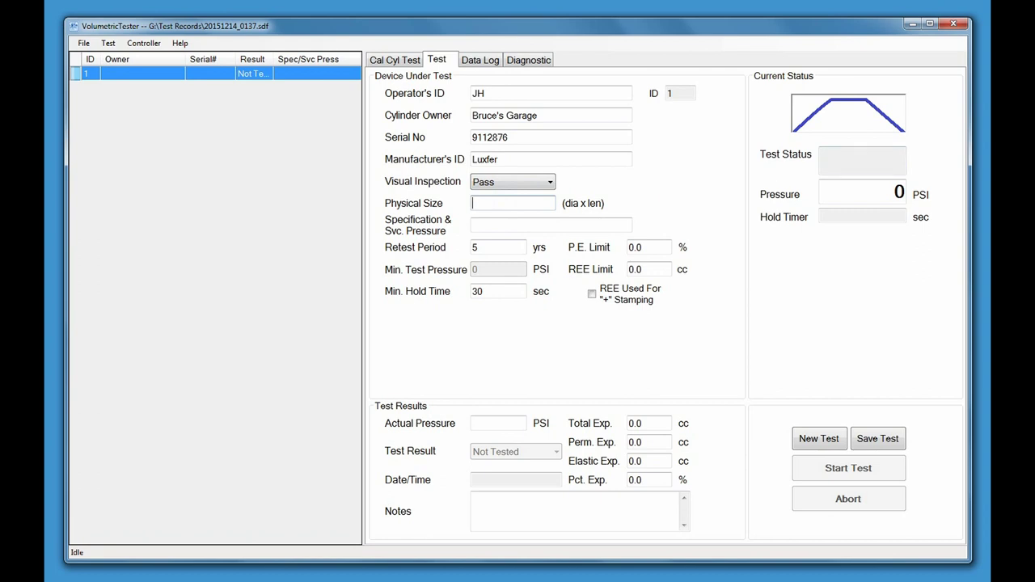
text(7.25" x 26")
Enter specification DOT3AL3000, P.E. limit 10.0 and actual test pressure 5040 PSI
click(473, 224)
text(DOT3)
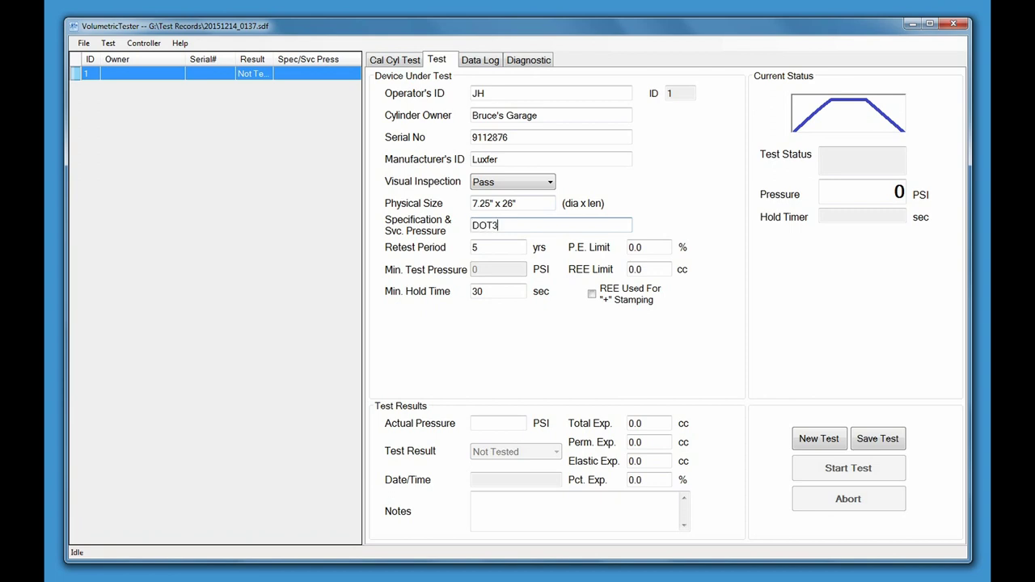
text(AL3000)
key(Tab)
key(Tab)
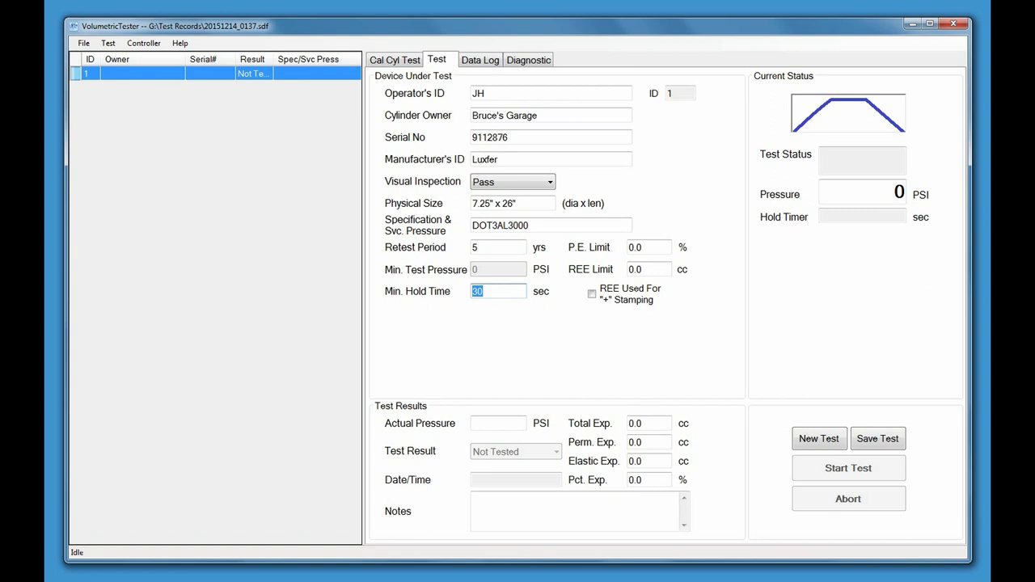
key(Tab)
text(10.0)
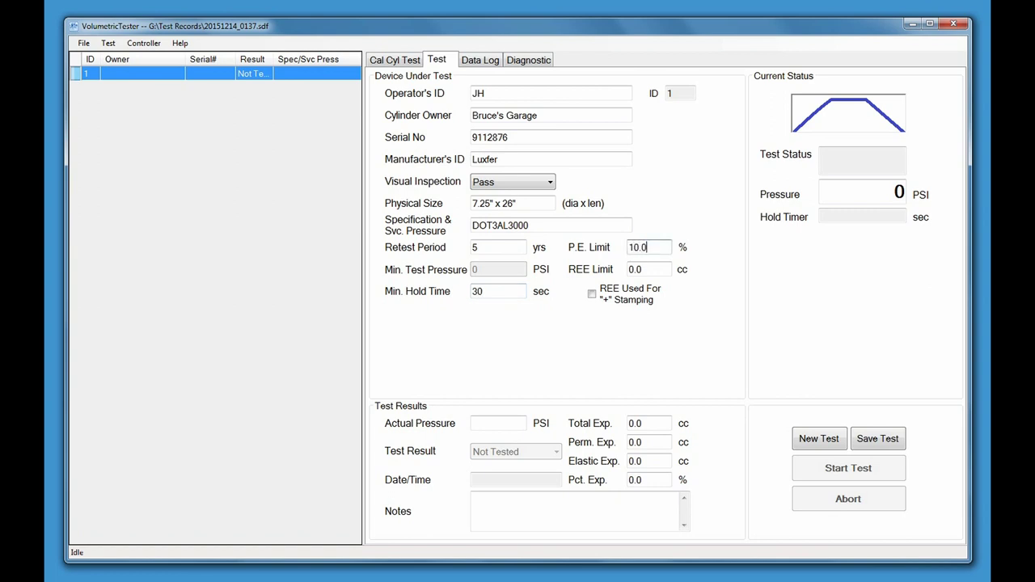
key(Tab)
key(Tab)
key(Tab)
text(5040)
key(Tab)
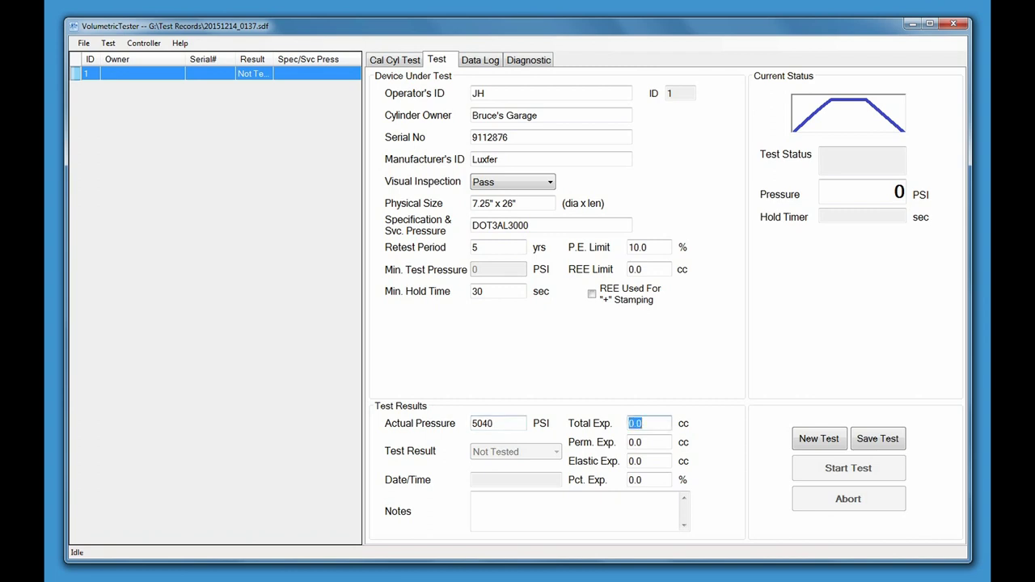
Enter 74.2 cc total and 4.2 cc permanent expansion with note 'This is a test', and save record 1
text(74.2)
key(Tab)
text(4.2)
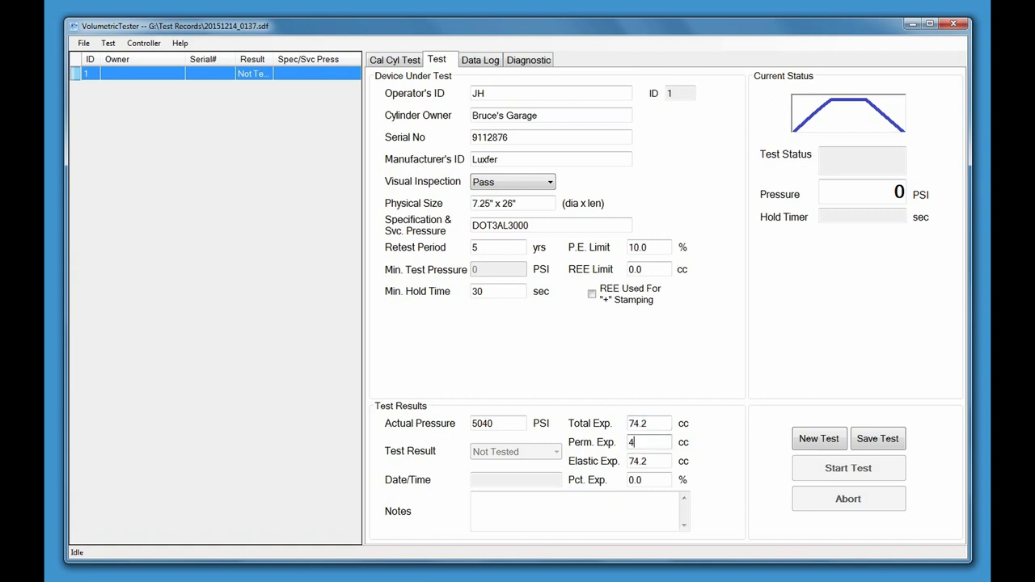
key(Tab)
key(Tab)
key(Tab)
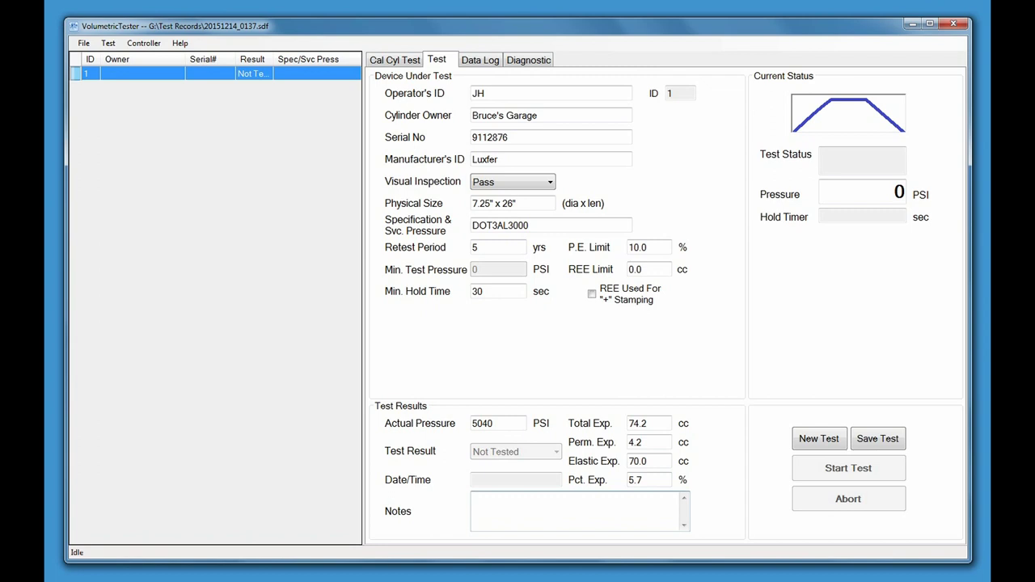
text(This is a test)
key(Tab)
key(Tab)
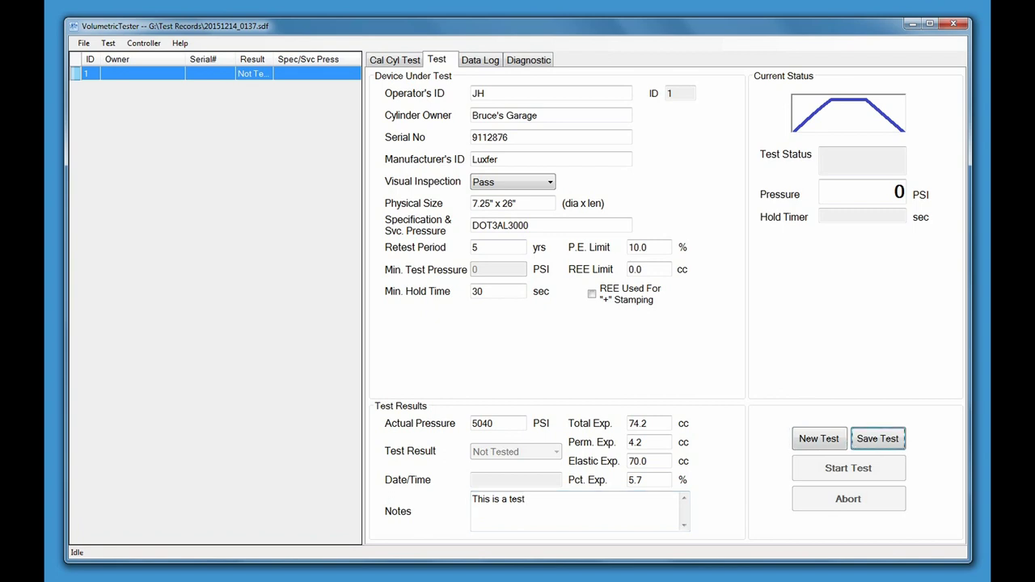
key(Return)
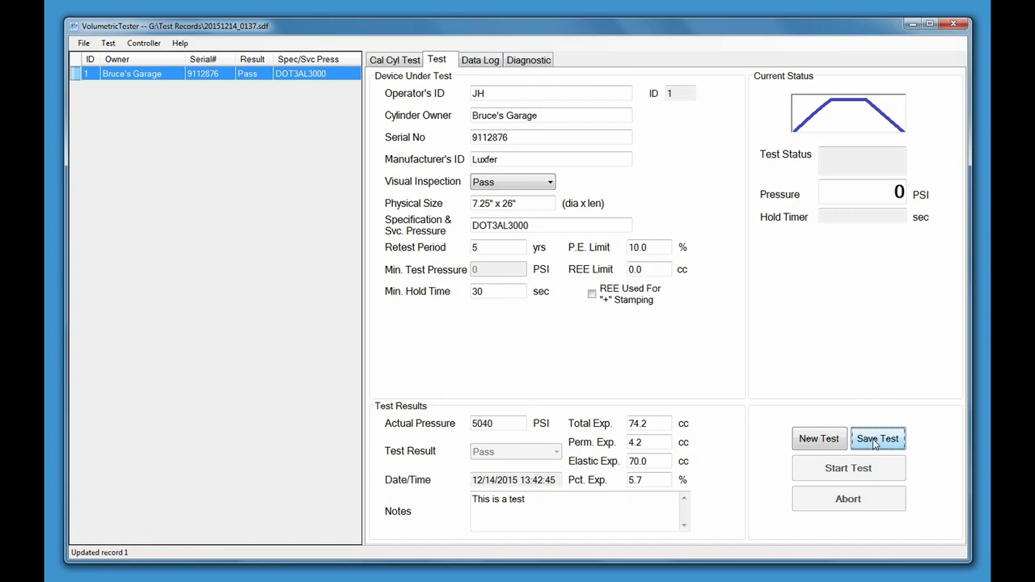
Start record 2 for cylinder 9844576 with an actual pressure of 5100 PSI
click(819, 439)
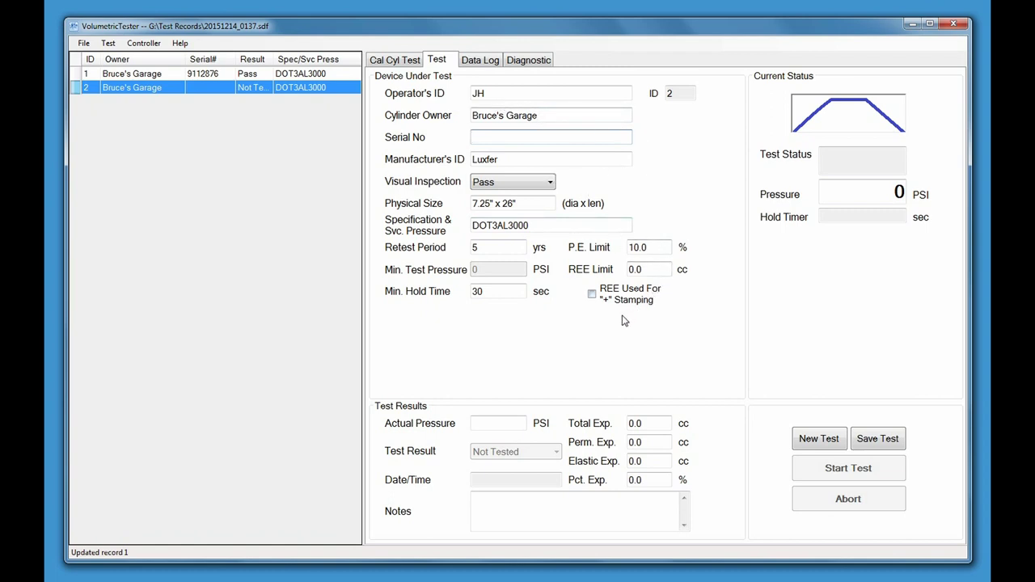
click(579, 138)
text(9844576)
key(Tab)
key(Tab)
key(Tab)
key(Tab)
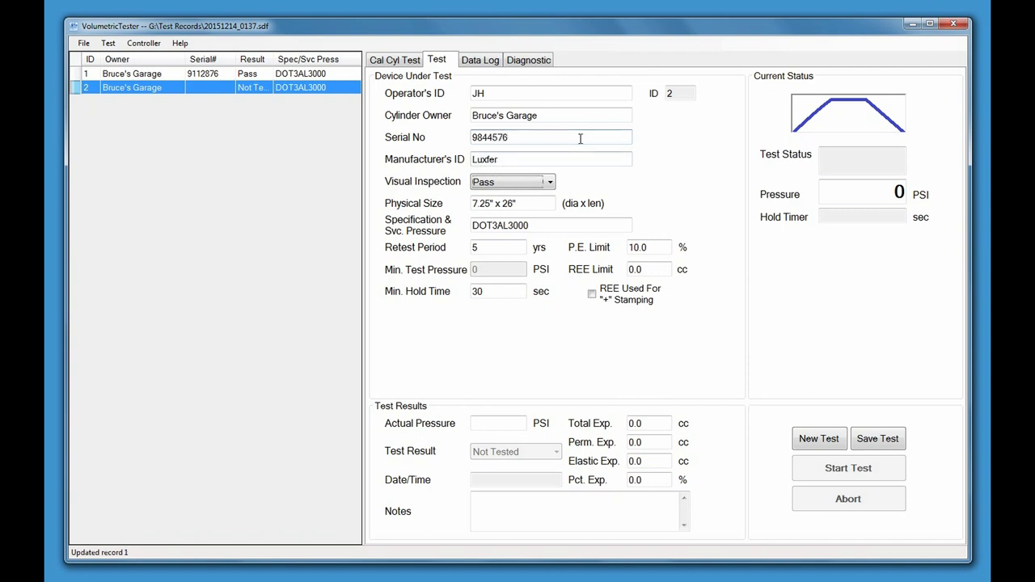
key(Tab)
key(Tab)
key(Tab)
key(Tab)
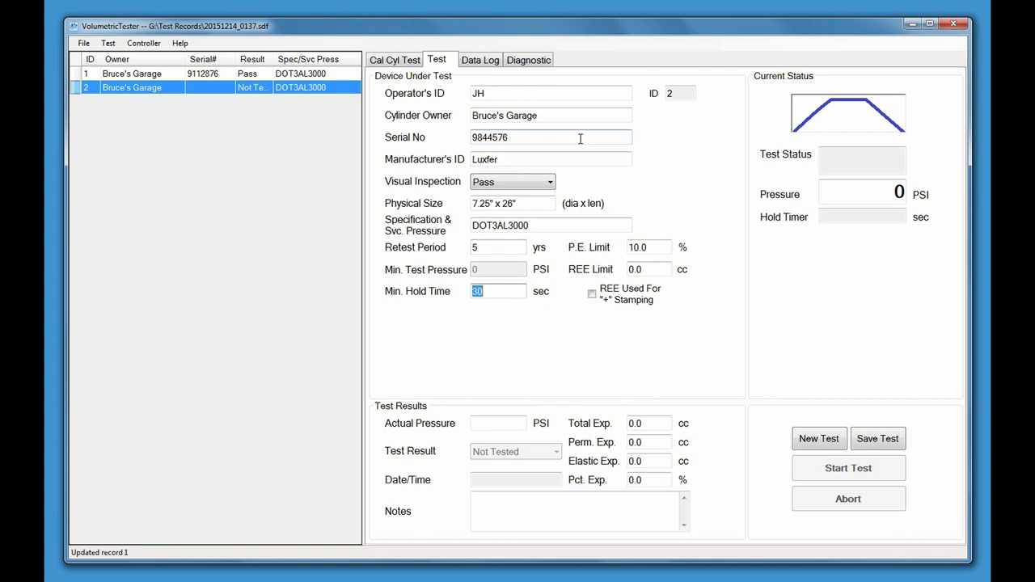
key(Tab)
key(Tab)
text(5100)
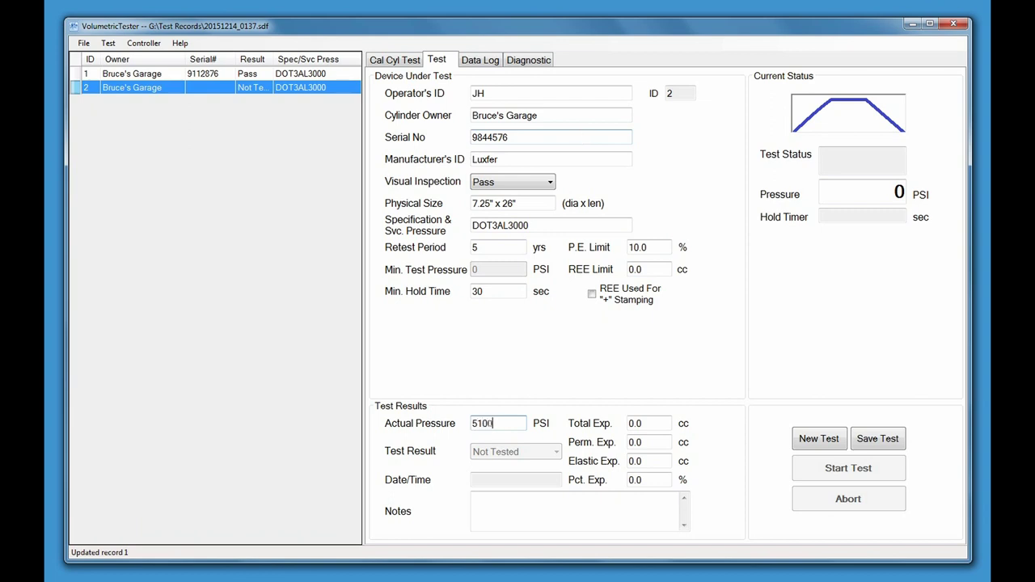
Enter 75.8 cc total and 8.2 cc permanent expansion, save record 2, and start record 3
key(Tab)
text(75.8)
key(Tab)
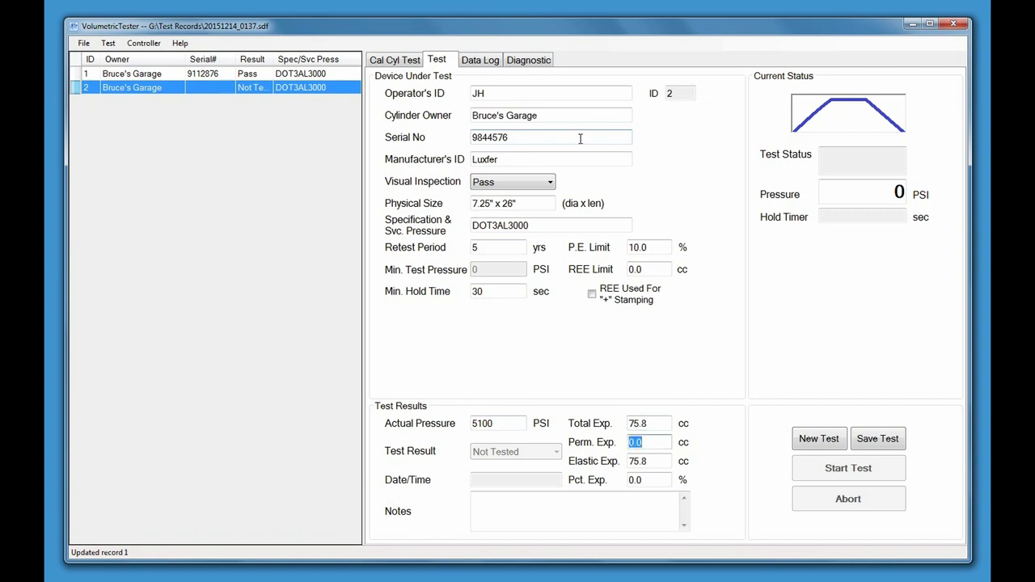
text(8.2)
key(Tab)
key(Tab)
key(Tab)
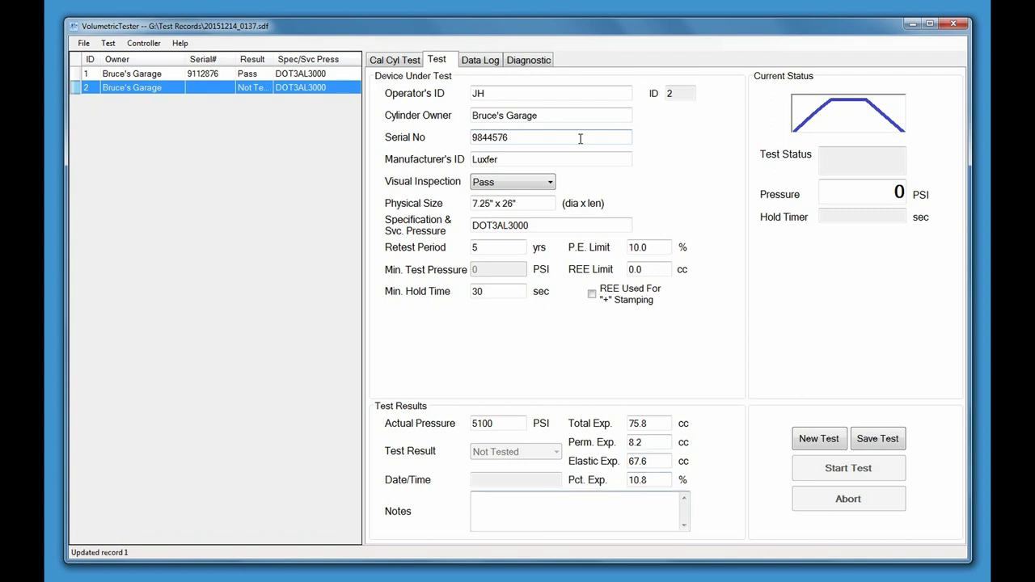
key(Tab)
key(Tab)
key(Return)
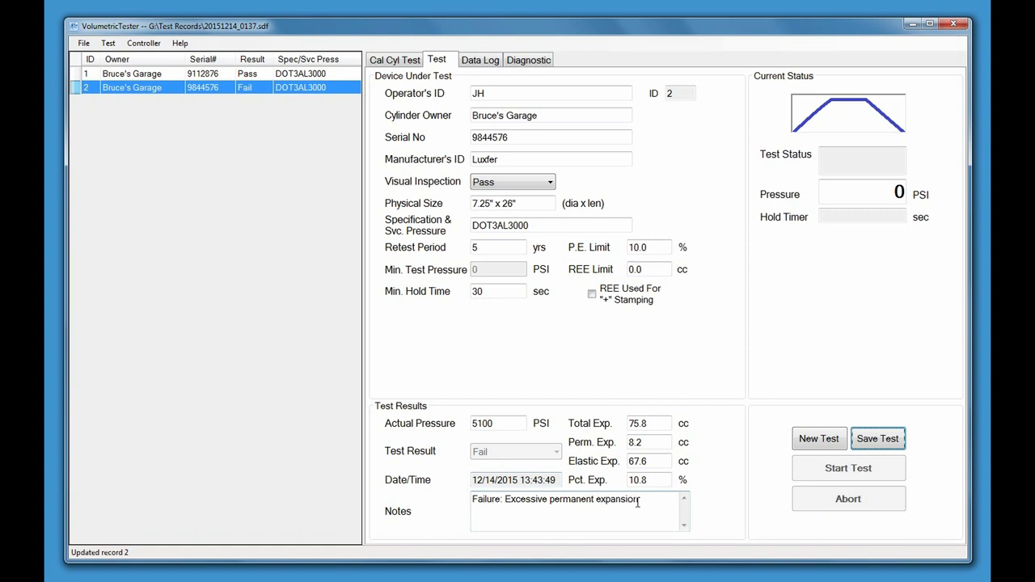
click(821, 445)
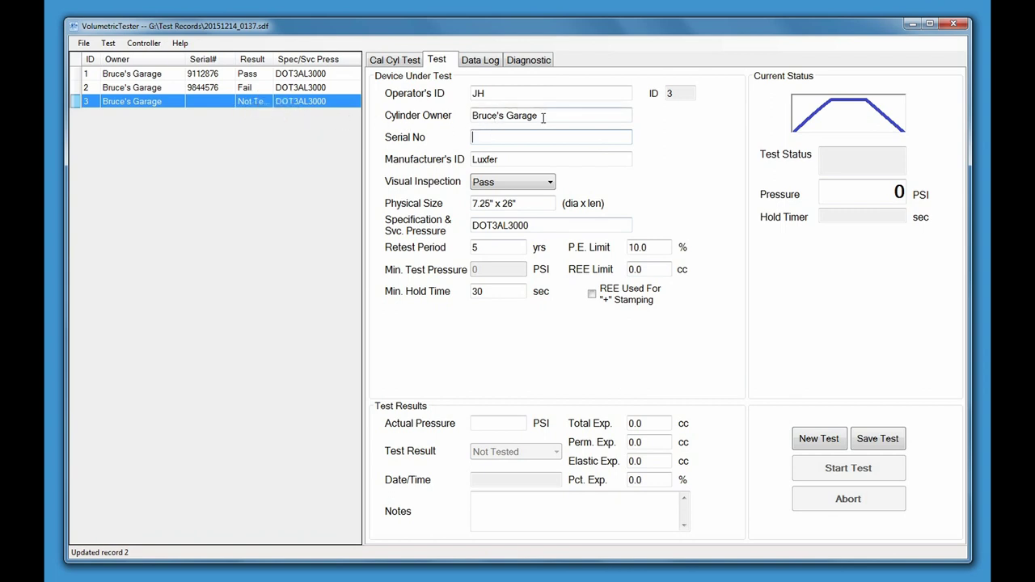
Change owner to Georges Fire Extg Shop, serial L5546889, manufacturer SCI, size 6" x 22"
drag(544, 115, 468, 115)
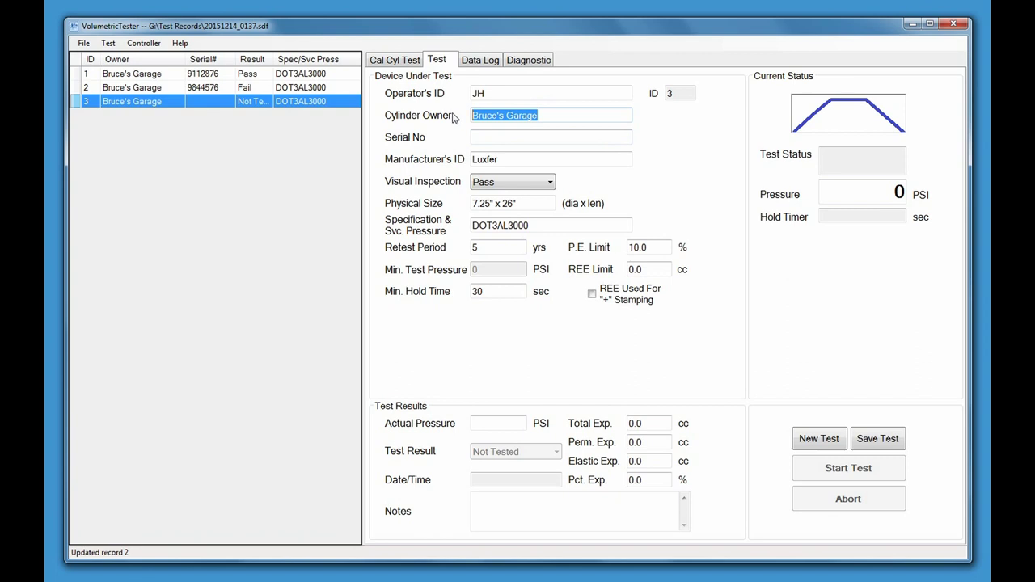
text(G)
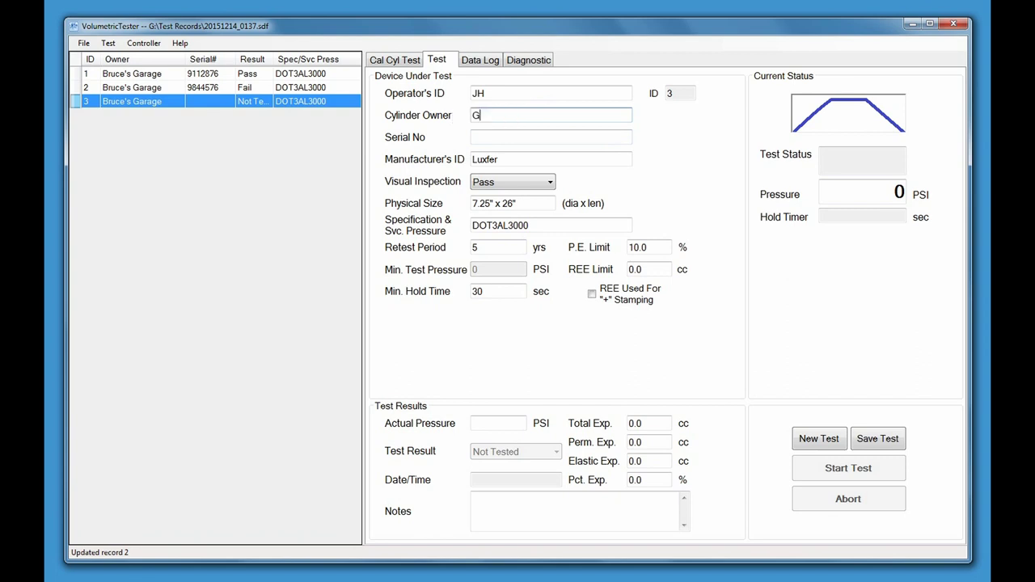
text(eorges Fire Extg Shop)
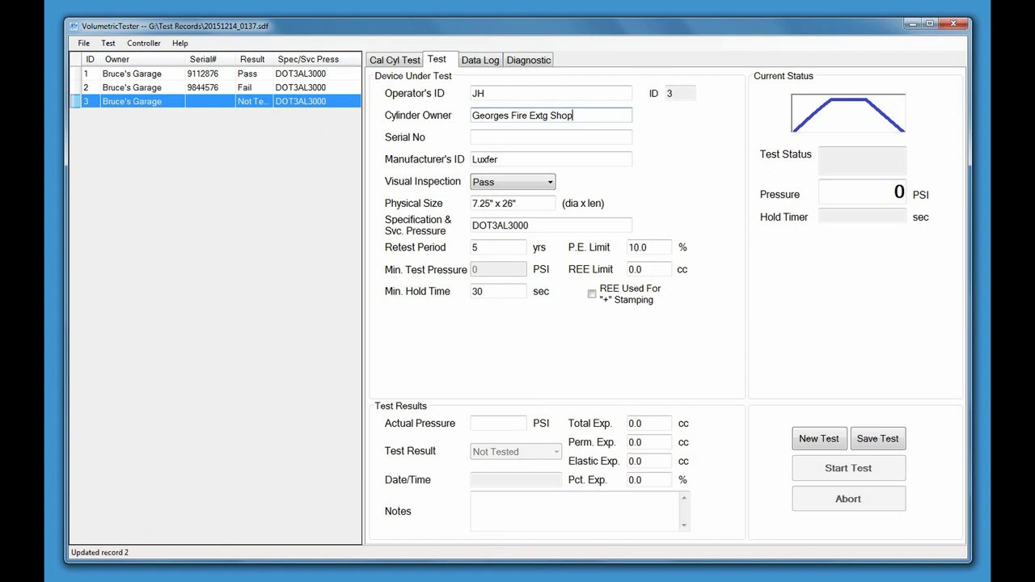
key(Tab)
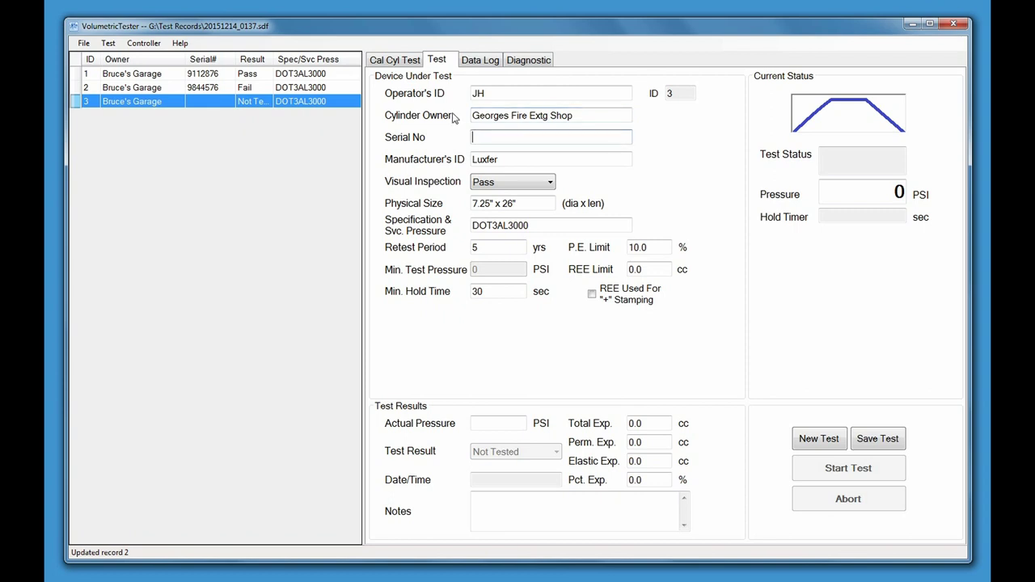
text(L5546889)
key(Tab)
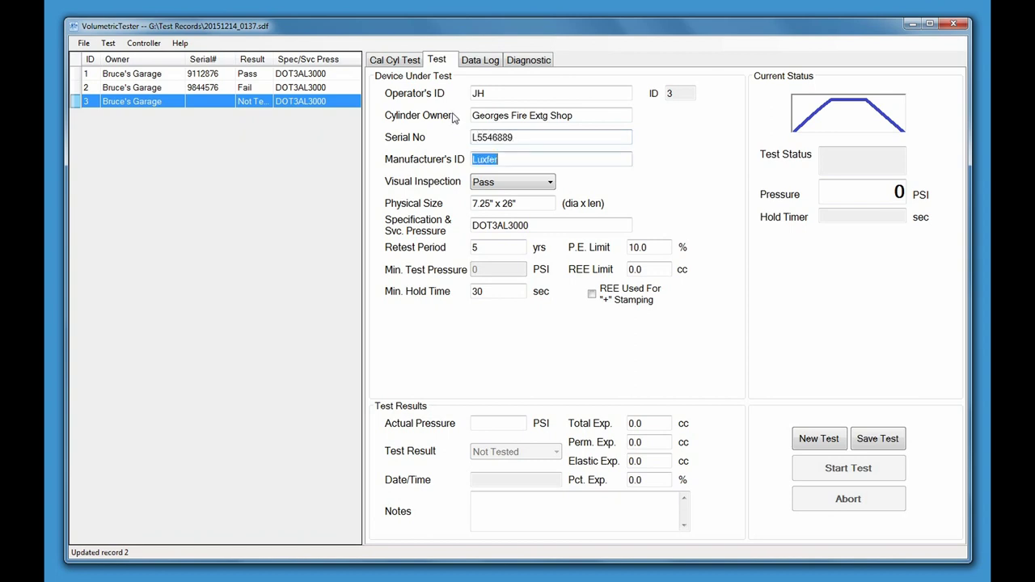
text(SCI)
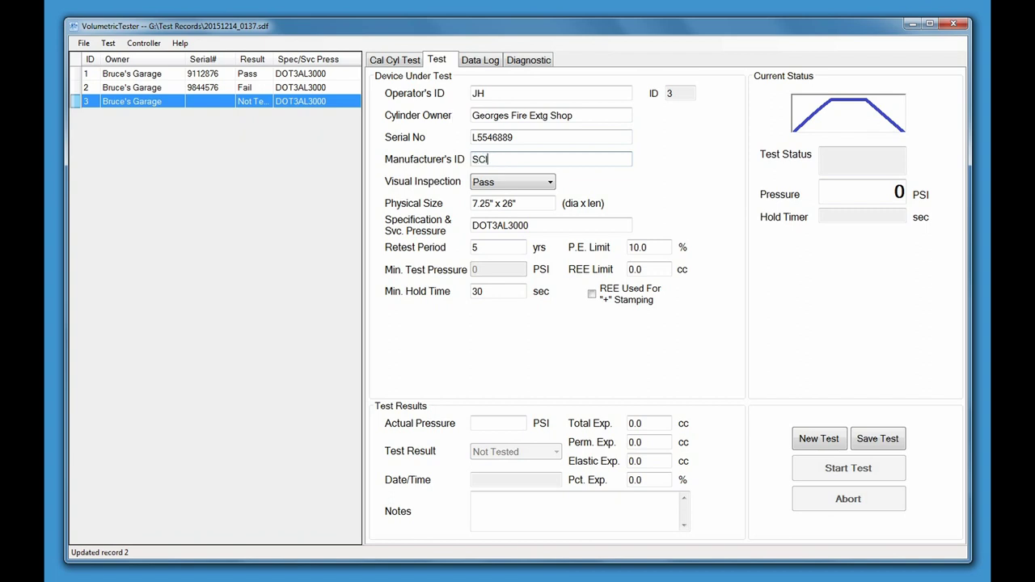
key(Tab)
key(Tab)
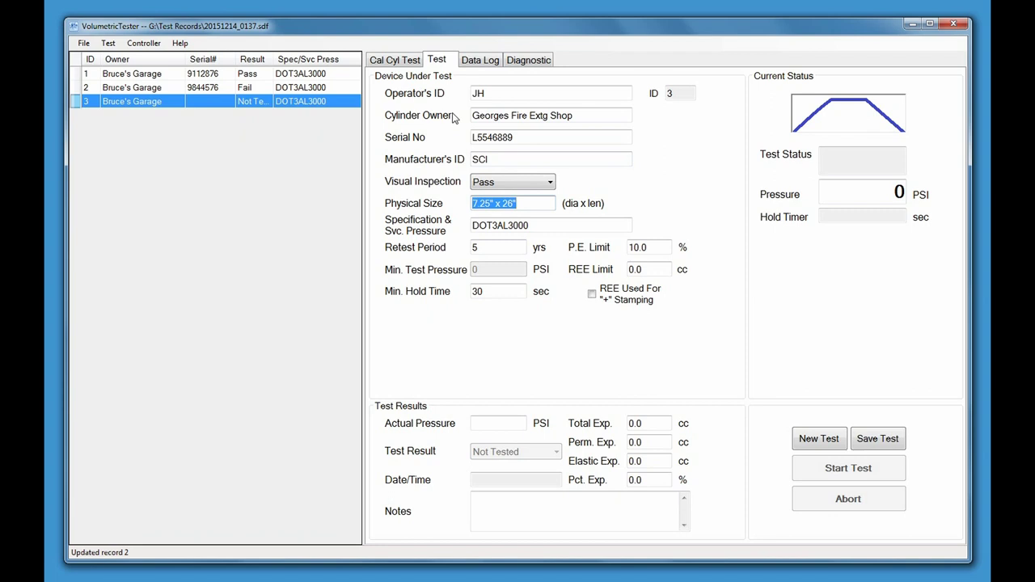
text(6" x 22")
Change the specification to DOT3AL1800, keeping the existing test limits
key(Tab)
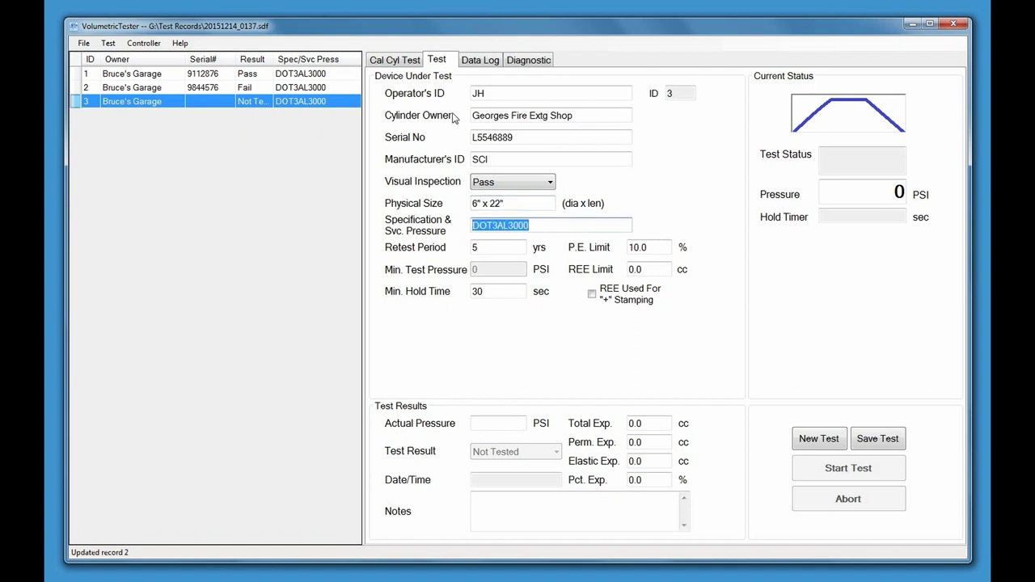
key(End)
key(BackSpace)
key(BackSpace)
key(BackSpace)
key(BackSpace)
text(1800)
key(Tab)
key(Tab)
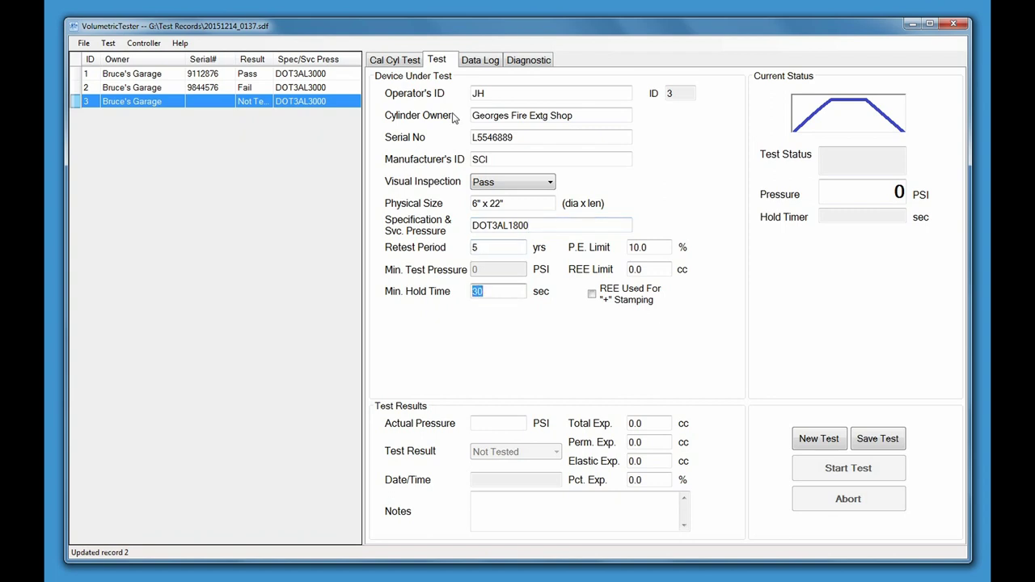
key(Tab)
key(Tab)
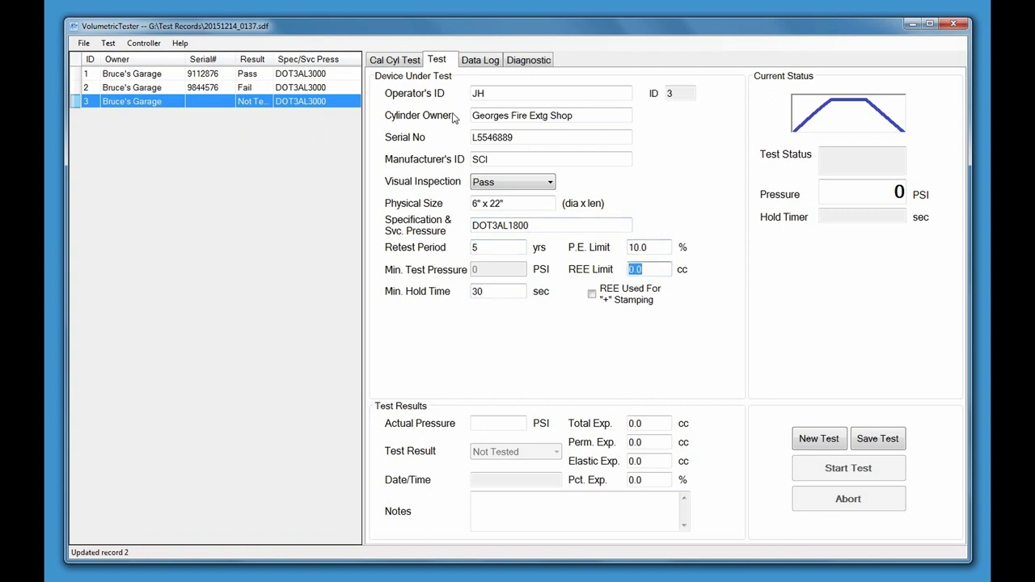
key(Tab)
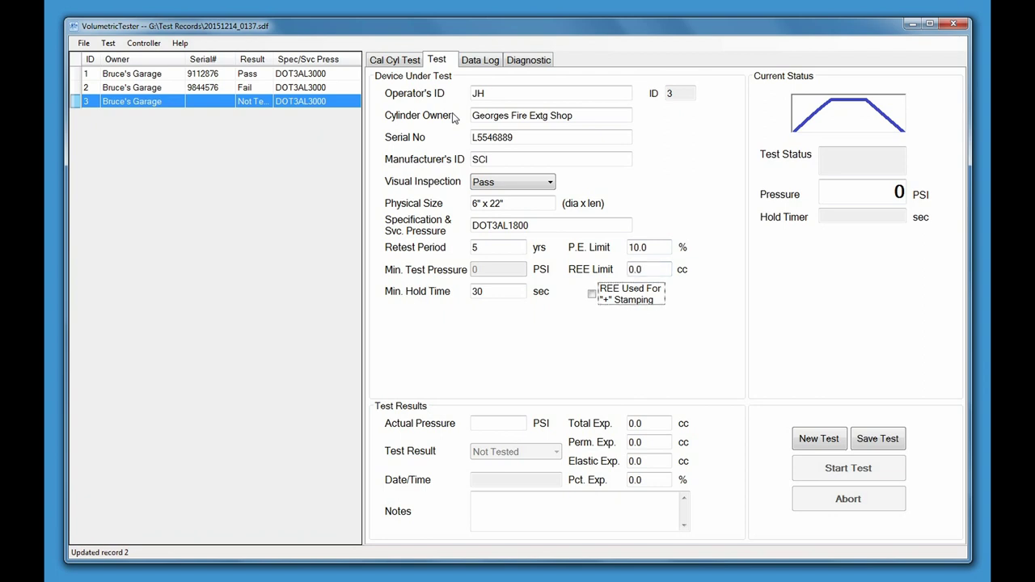
key(Tab)
Enter 3000 PSI, 45.0 cc total and 1.2 cc permanent expansion, save record 3, start record 4
text(3000)
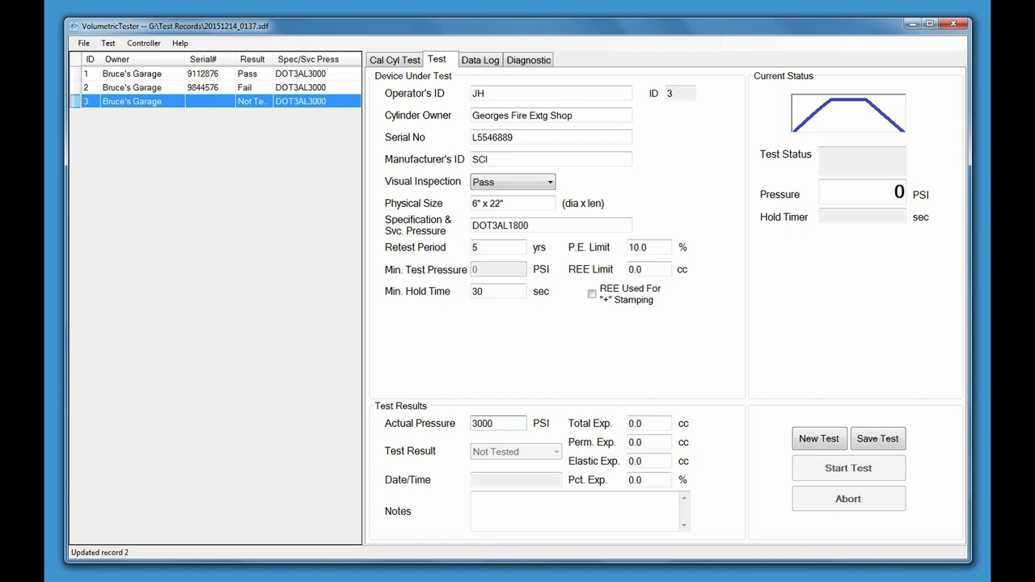
key(Tab)
text(45.0)
key(Tab)
text(1.2)
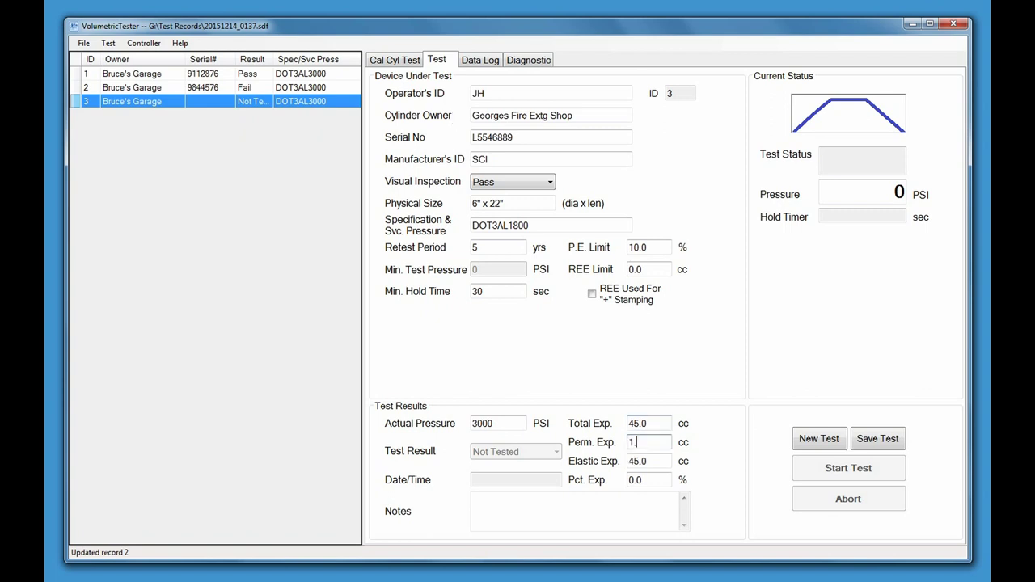
key(Tab)
key(Tab)
key(Tab)
key(Tab)
key(Tab)
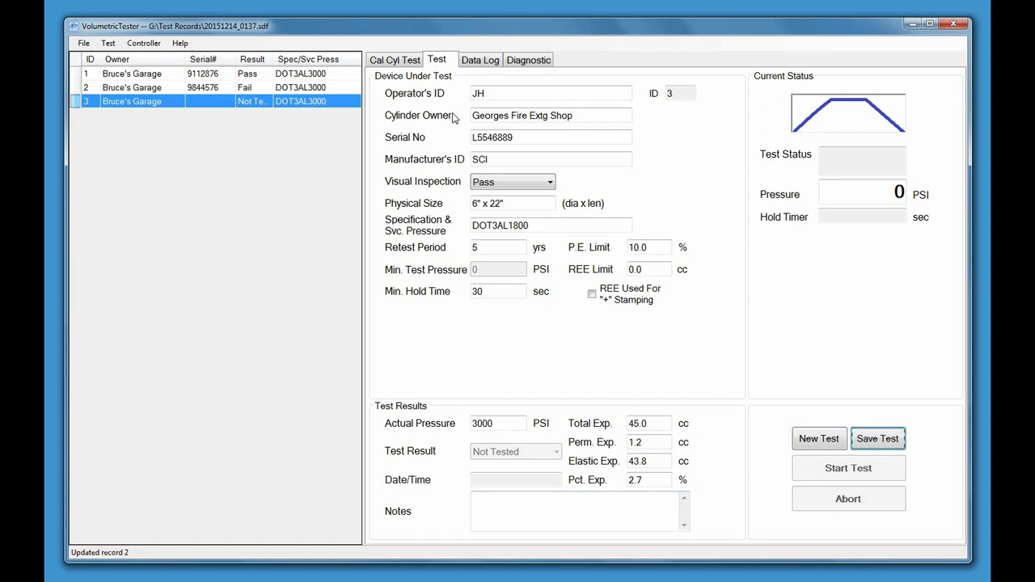
key(Return)
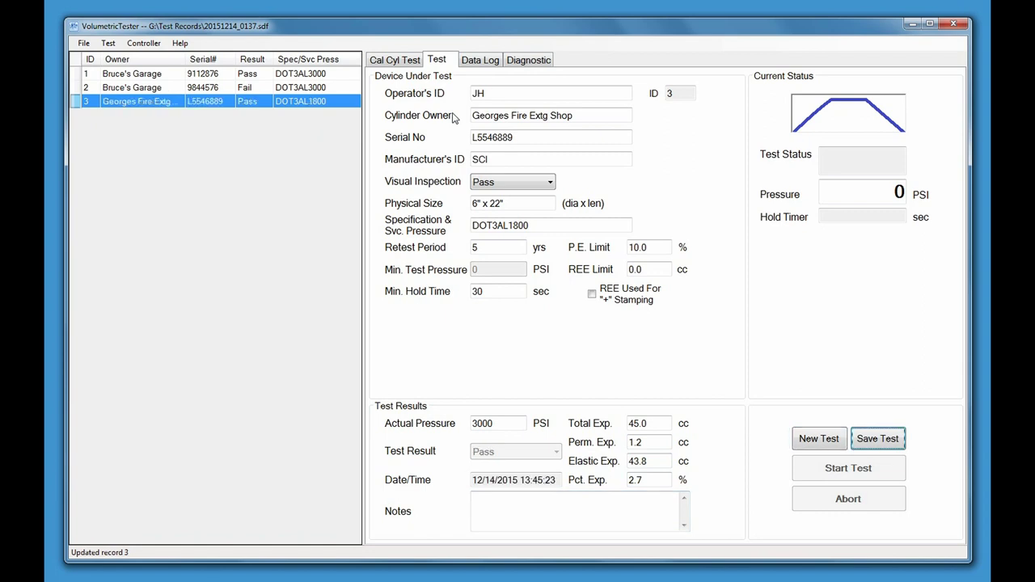
click(809, 439)
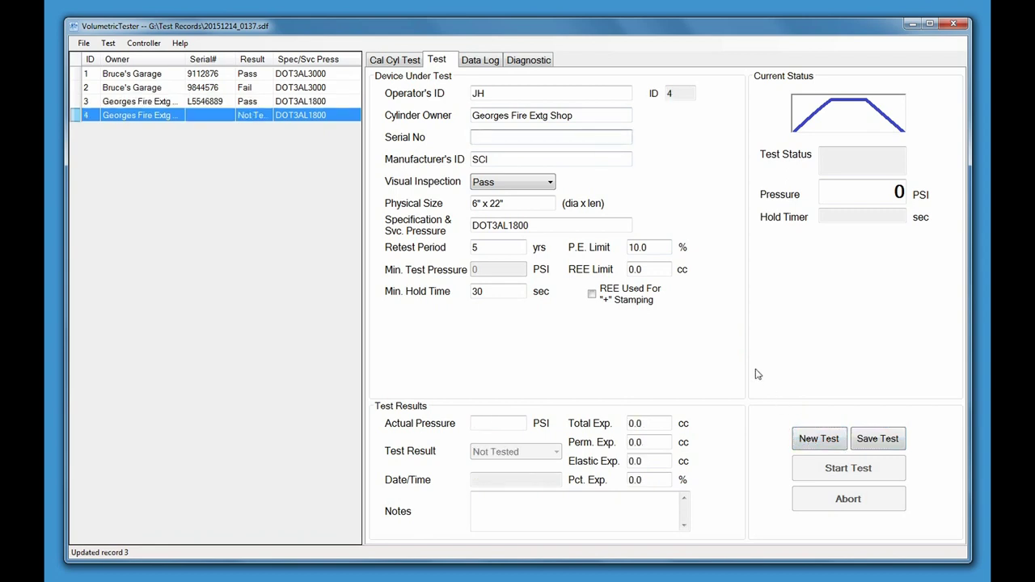
Enter serial X911287ST, manufacturer Luxfer and physical size 6" x 25" for record 4
click(517, 138)
text(X911287ST)
double_click(490, 159)
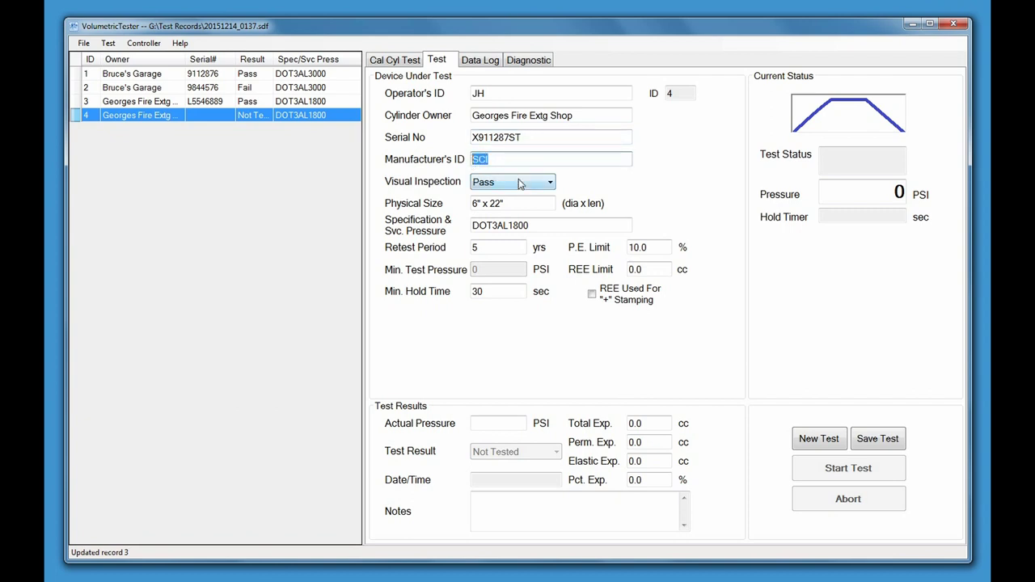
text(Luxfer)
click(498, 203)
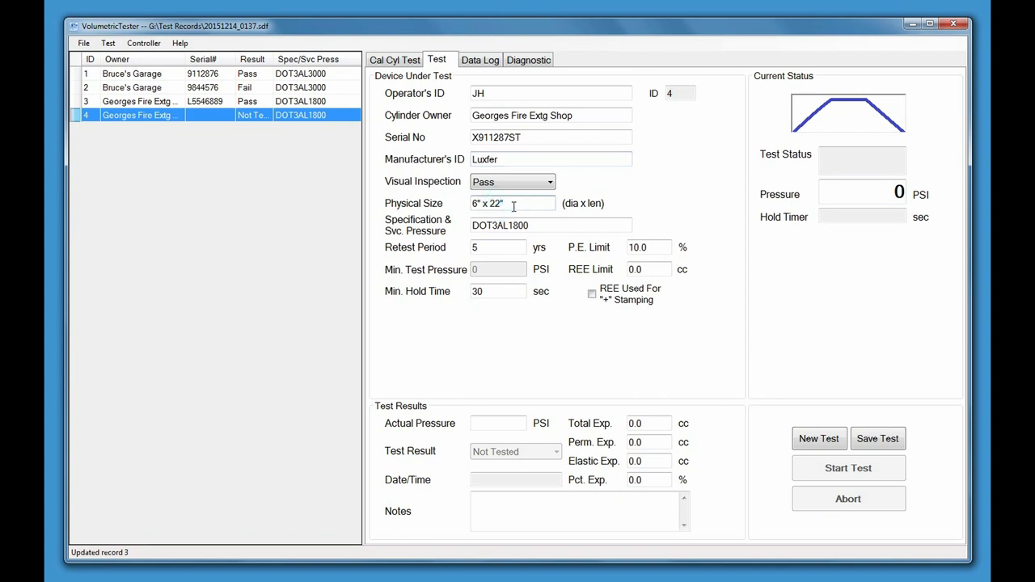
key(BackSpace)
text(5")
key(Tab)
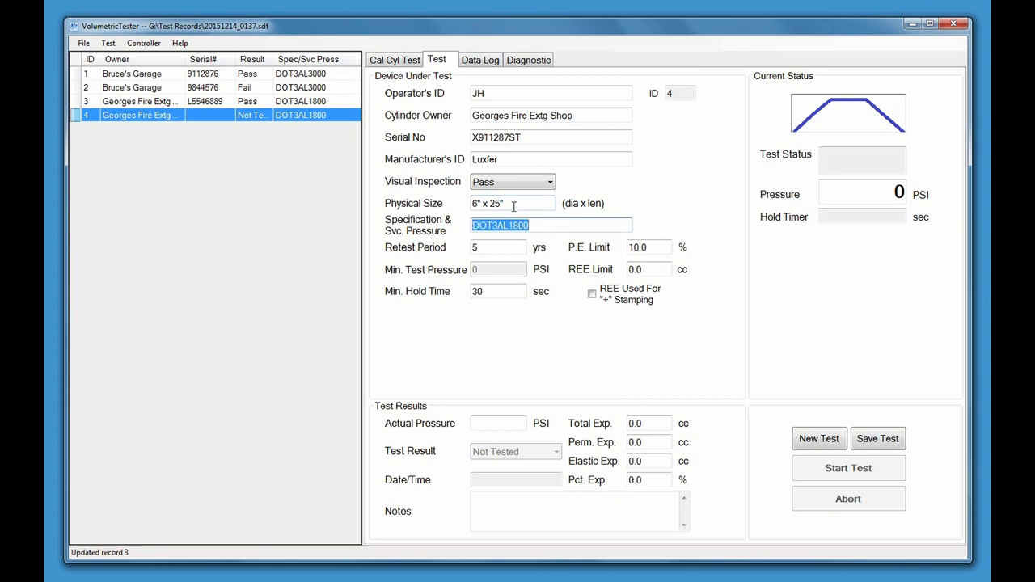
Set specification DOTSP109454500, P.E. limit 99.0, REE limit 120.0 cc and actual pressure 7500 PSI
text(DOT)
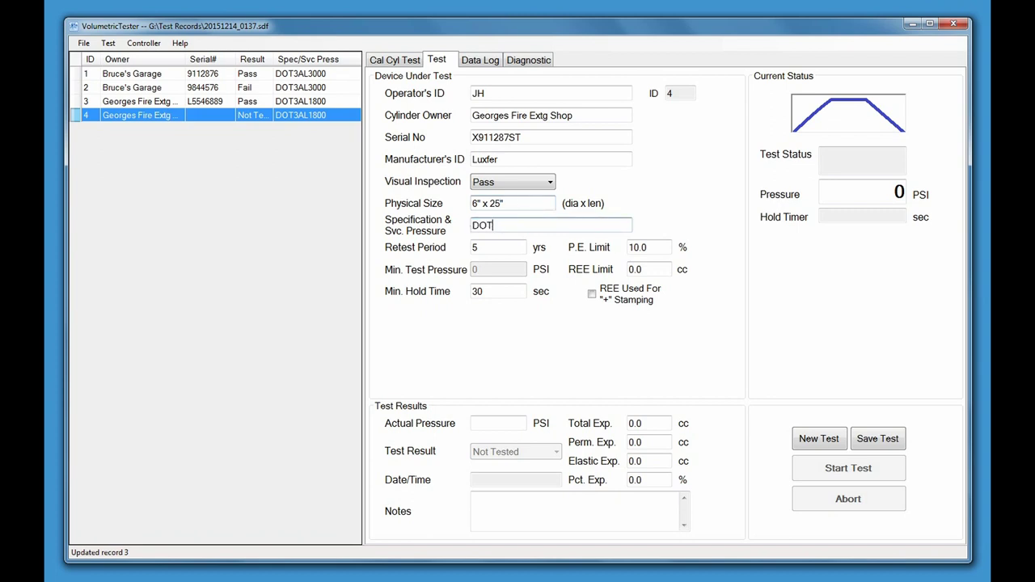
text(SP109454500)
key(Tab)
key(Tab)
key(Tab)
key(Tab)
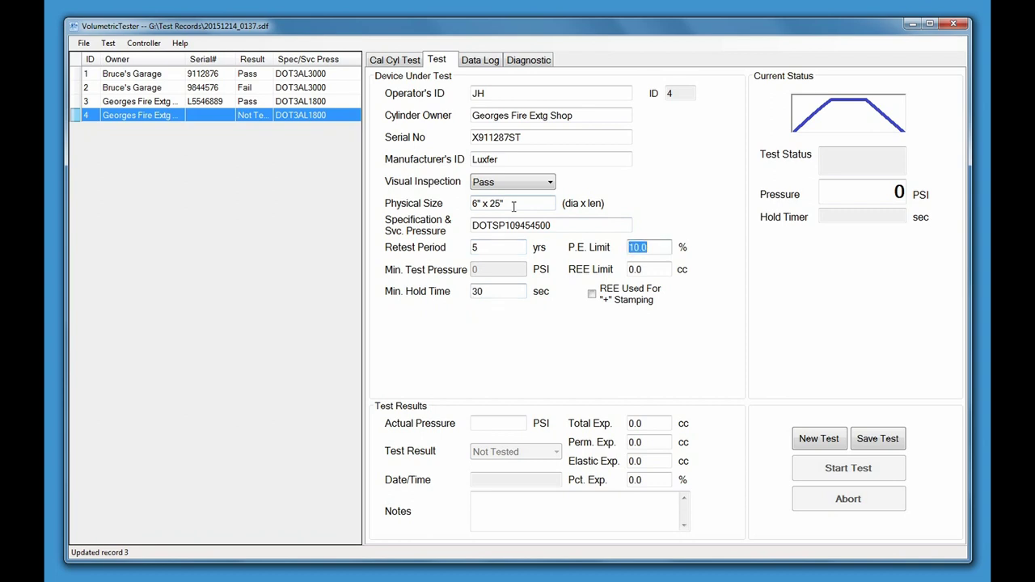
text(99.0)
key(Tab)
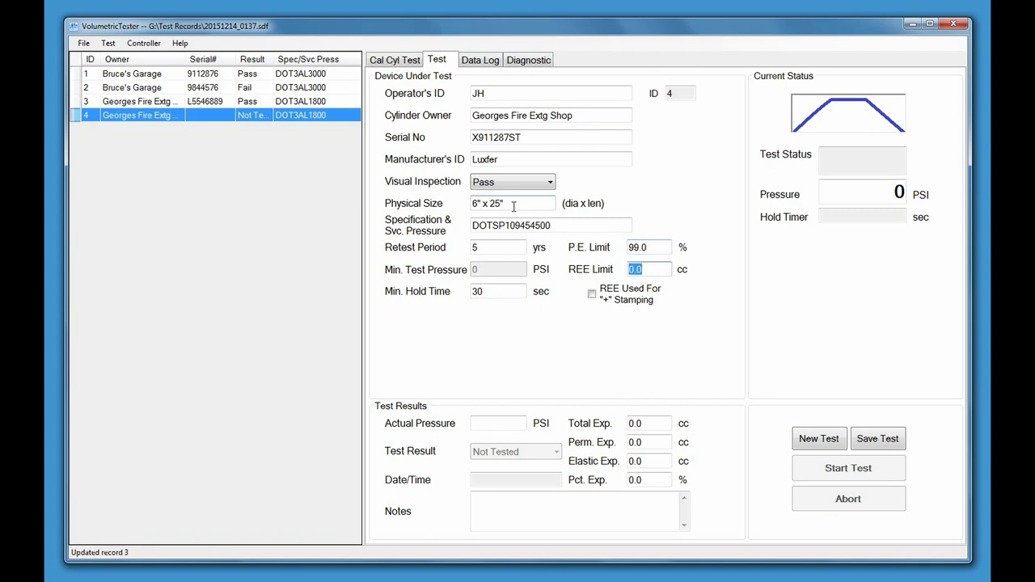
text(120.0)
key(Tab)
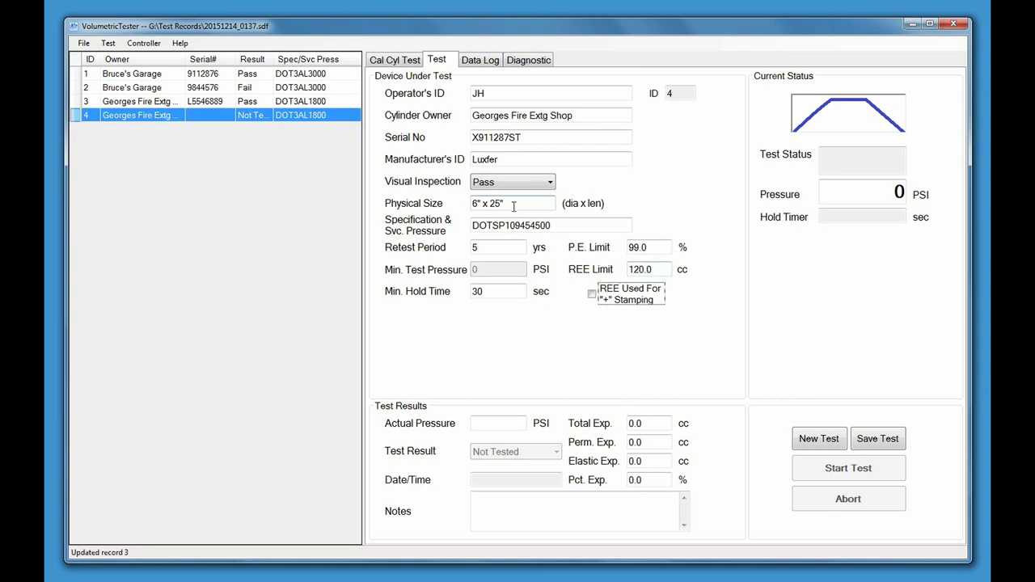
key(Tab)
text(7500)
key(Return)
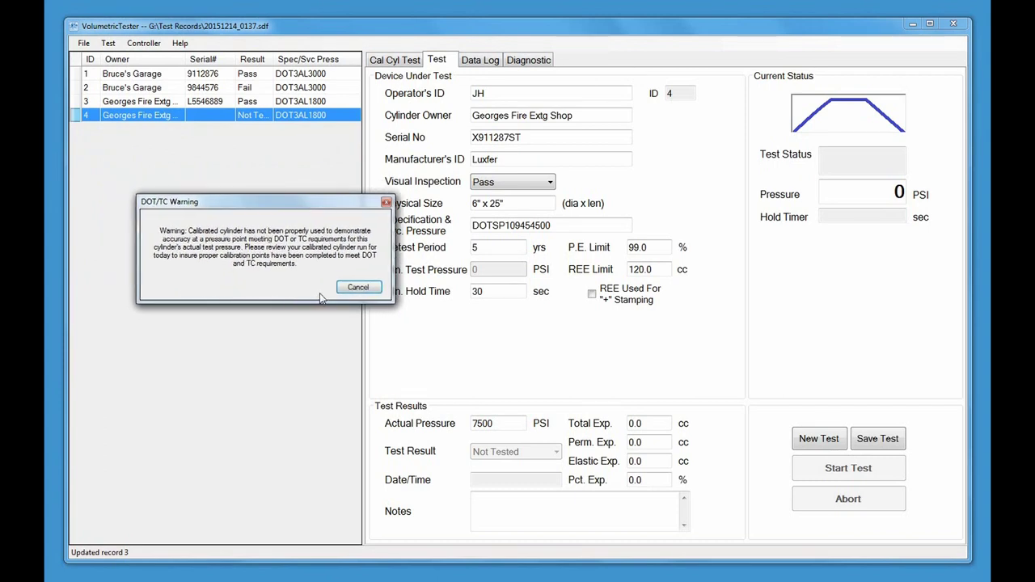
Review the saved calibration results, then return to record 4's actual pressure past the DOT/TC warning
click(411, 59)
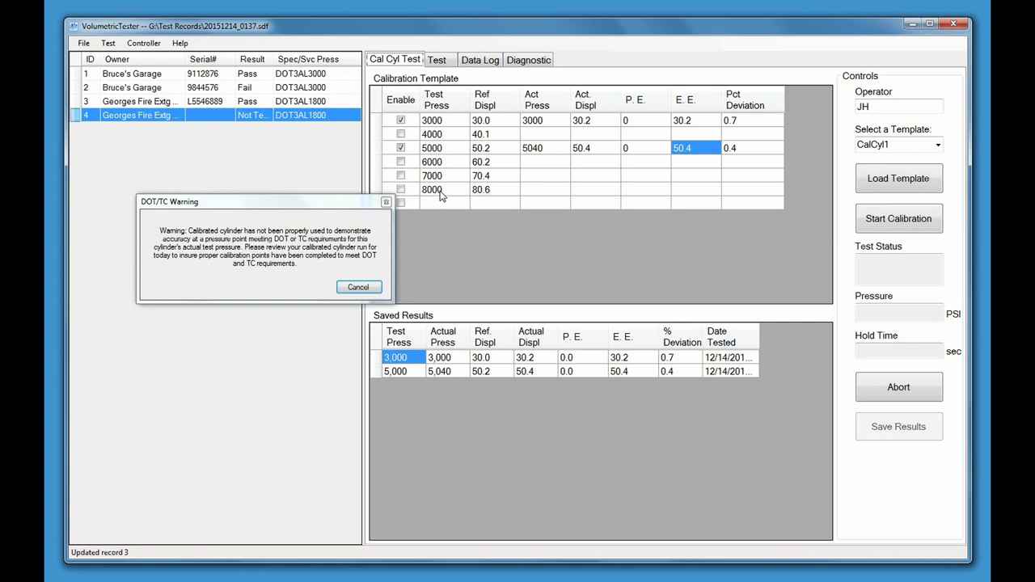
click(435, 63)
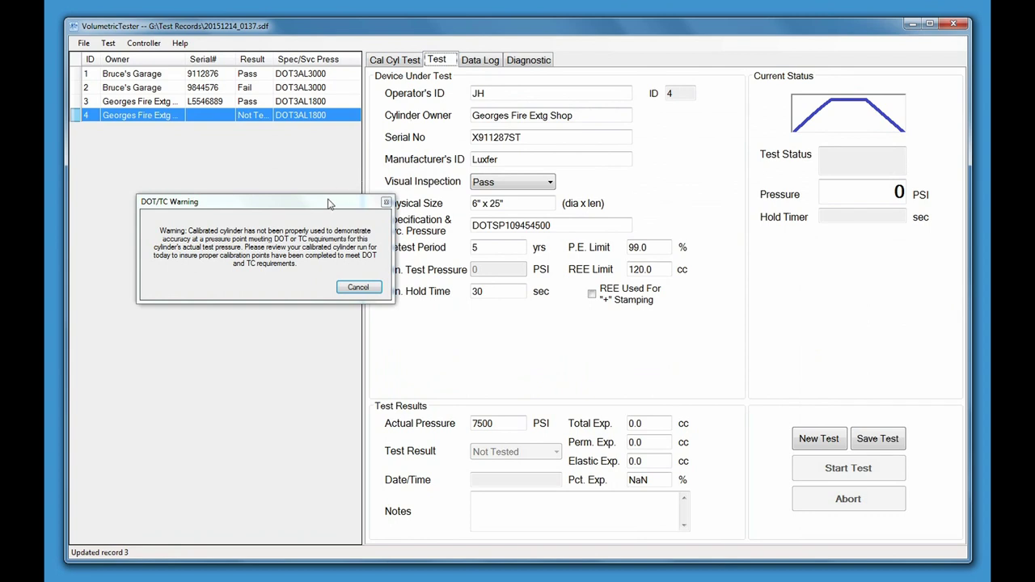
click(357, 290)
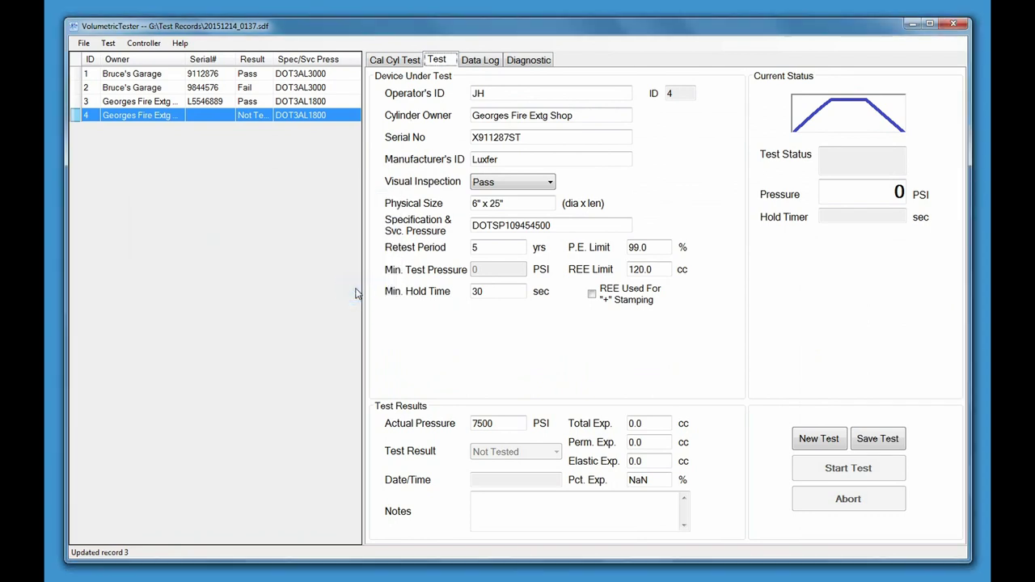
click(514, 421)
Enter 148.00 cc total and 6.2 cc permanent expansion, save record 4, and dismiss the DOT/TC warning
key(Tab)
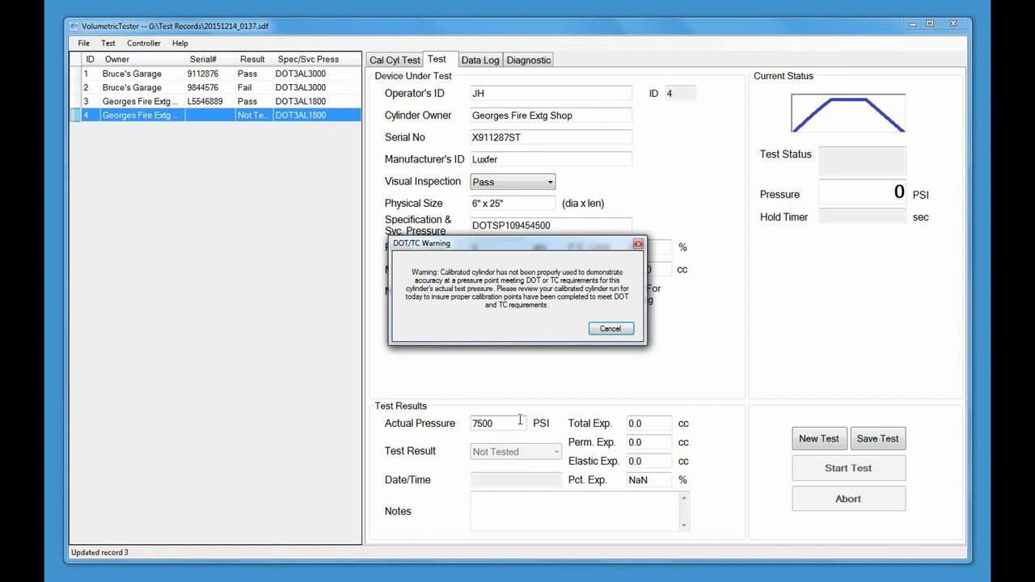
key(Return)
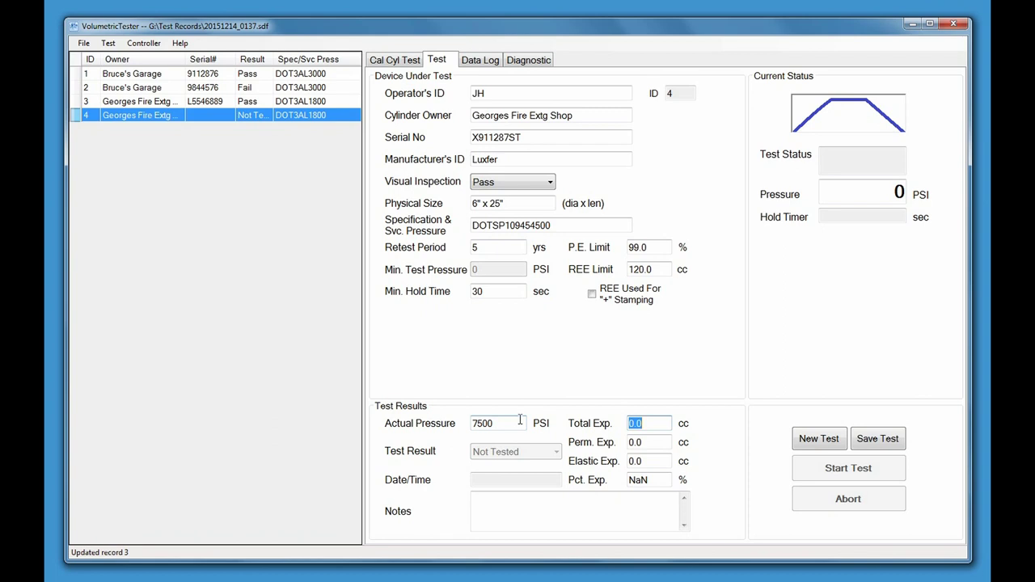
text(148.00)
key(Tab)
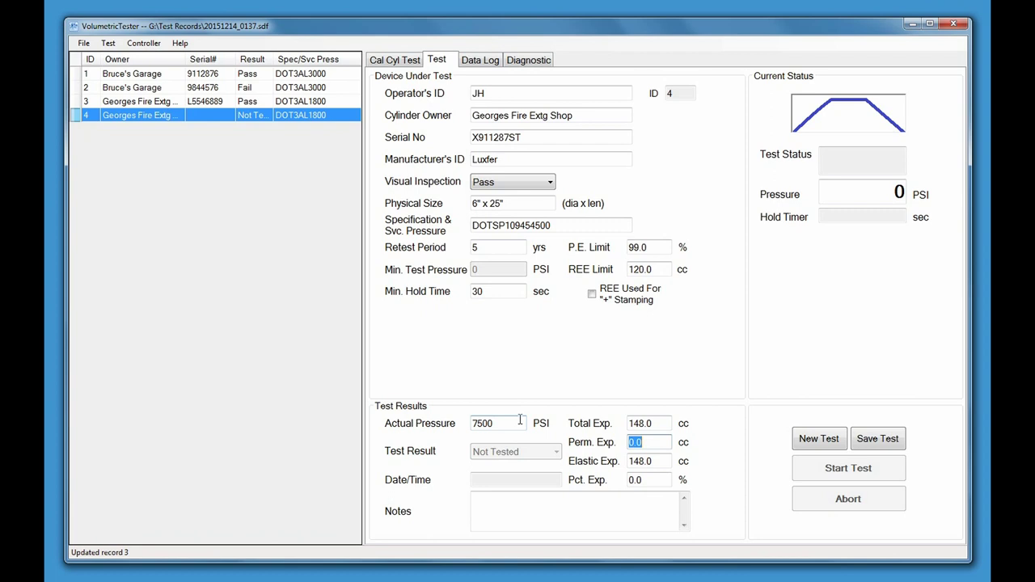
text(6.2)
key(Tab)
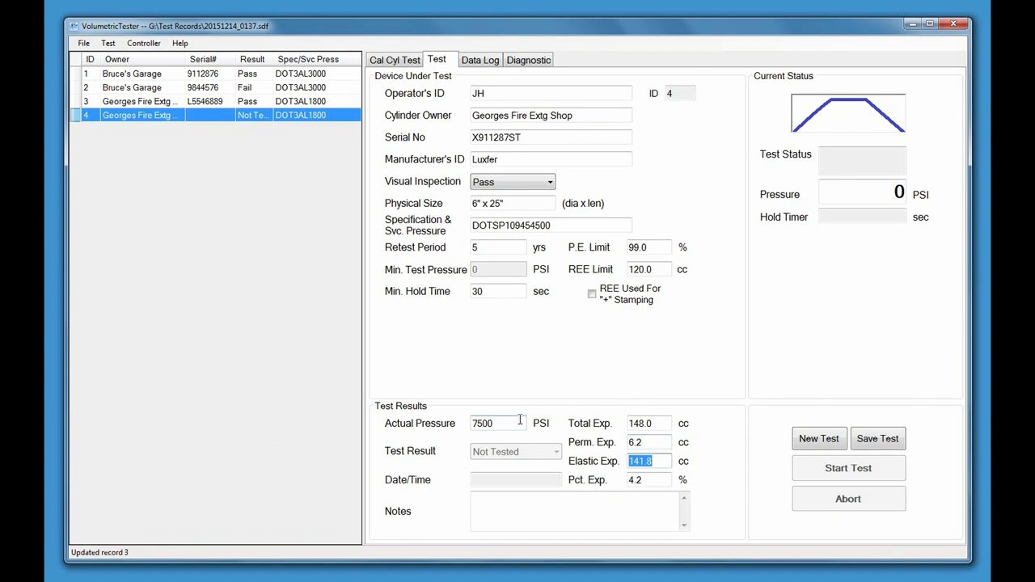
key(Tab)
key(Tab)
key(Tab)
key(Tab)
key(Return)
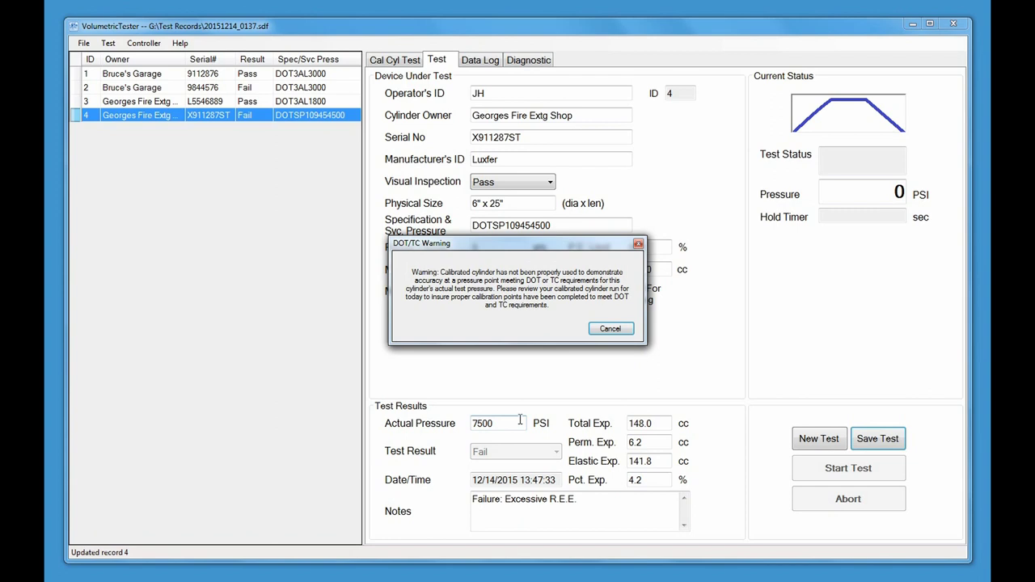
click(611, 329)
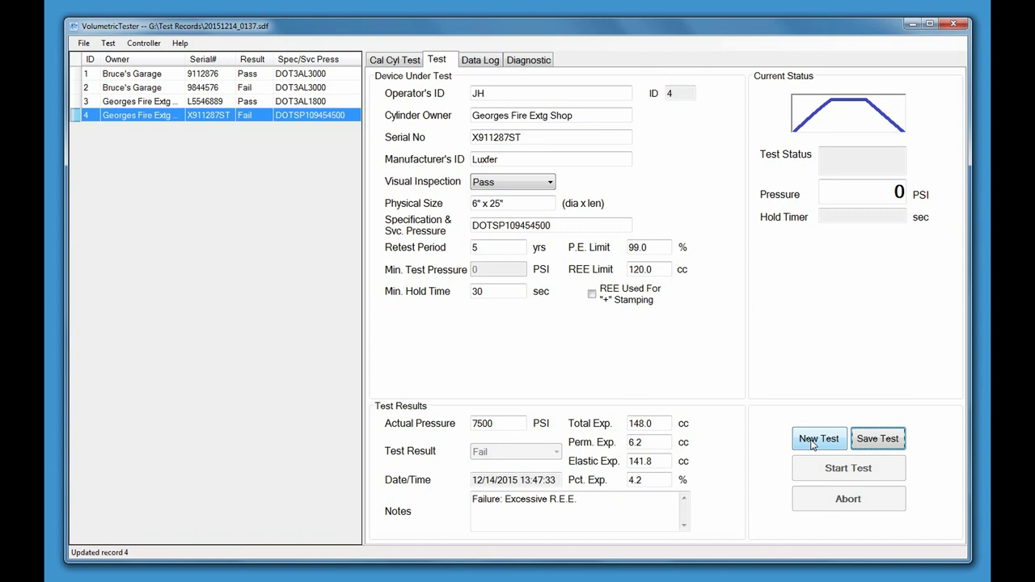
Start new test record 5 with serial vff5998265, manufacturer Norris and physical size 9" x 48"
click(813, 444)
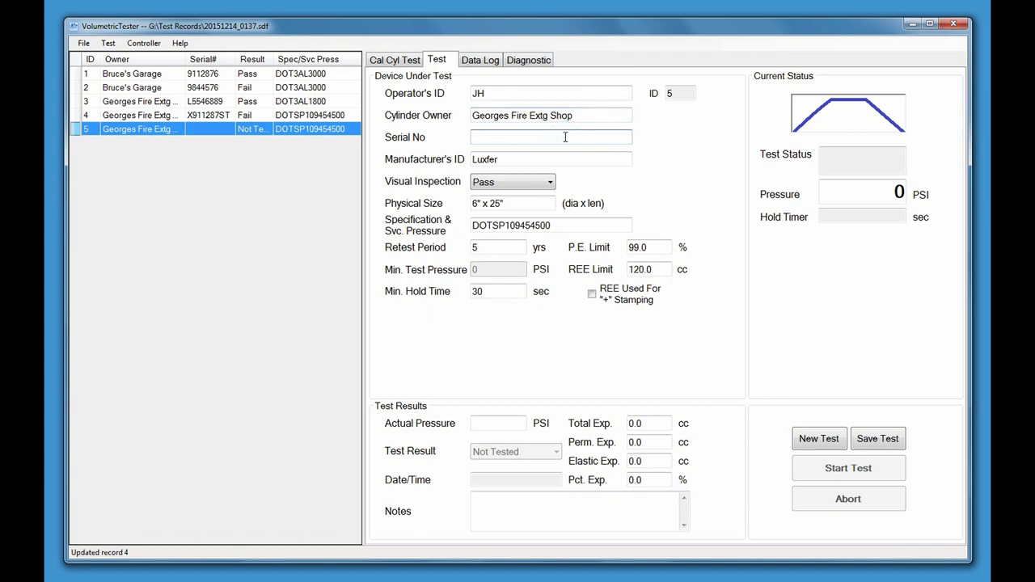
text(vff5998265)
key(Tab)
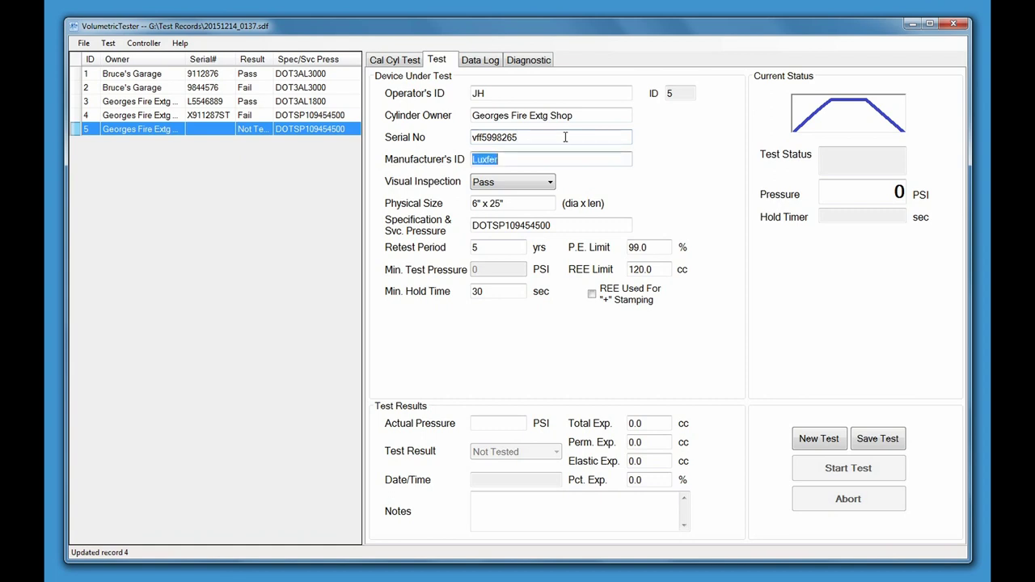
text(Norris)
key(Tab)
key(Tab)
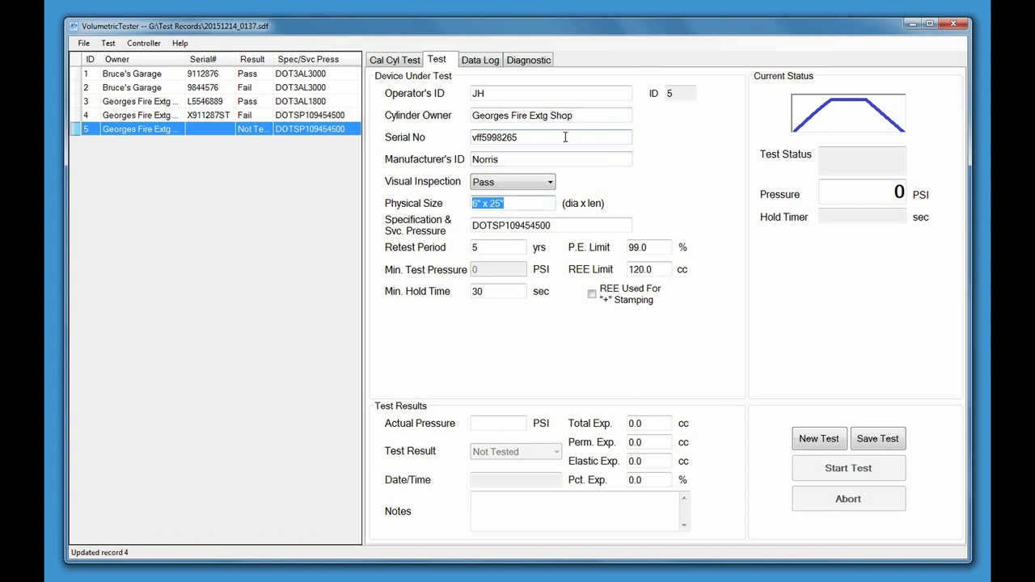
text(9" x 48")
key(Tab)
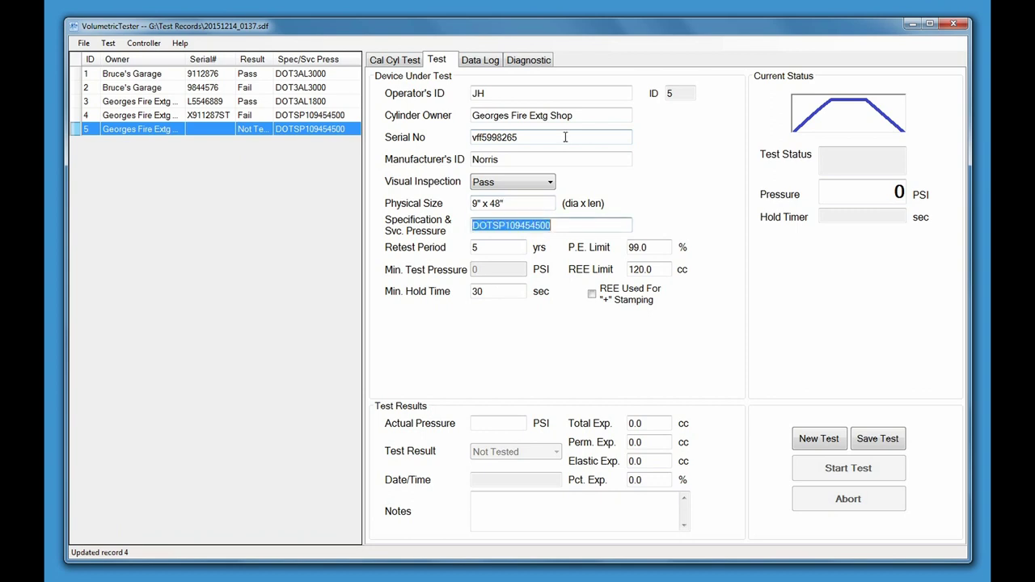
Enter spec DOT3AA2400, P.E. limit 10.0, REE limit 165.0, REE plus stamping, and actual pressure 4010
text(D)
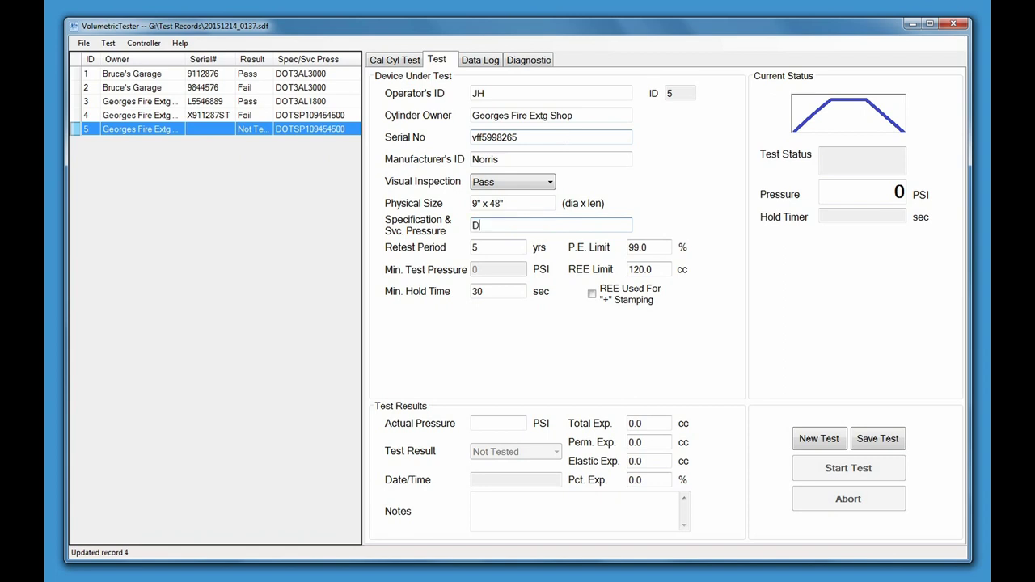
text(OT3AA2400)
key(Tab)
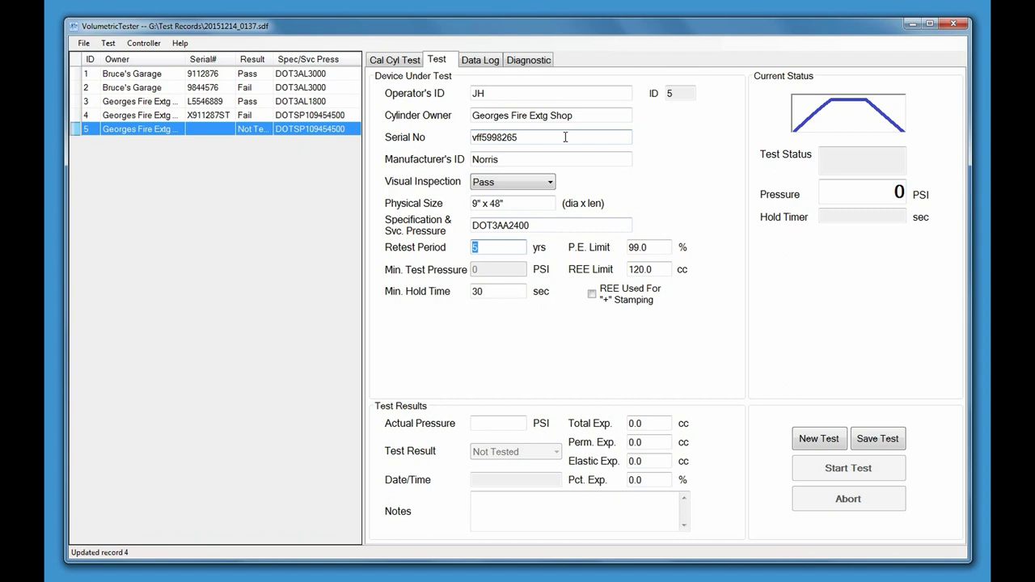
key(Tab)
key(Tab)
text(10.0)
key(Tab)
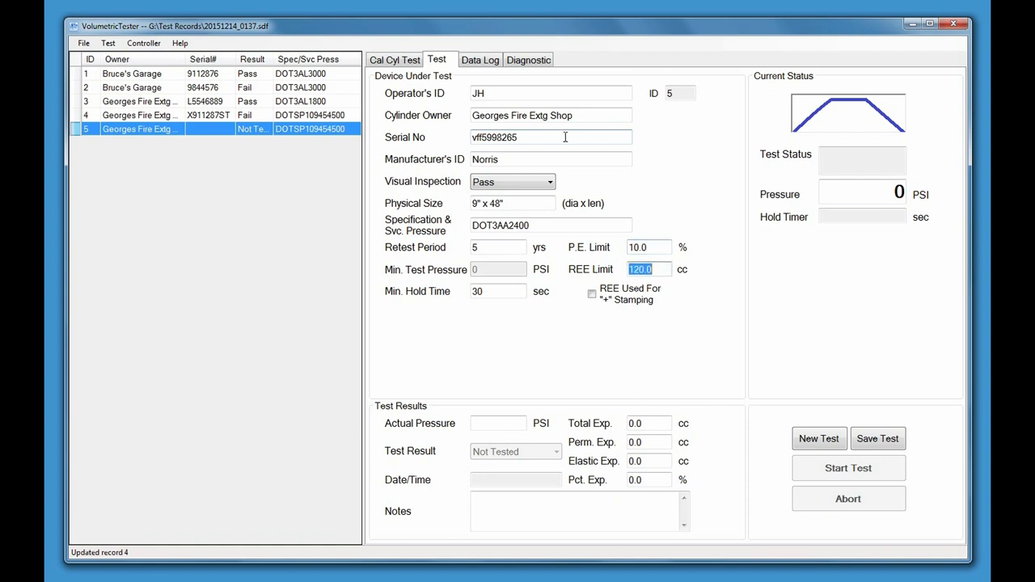
text(165.0)
click(592, 300)
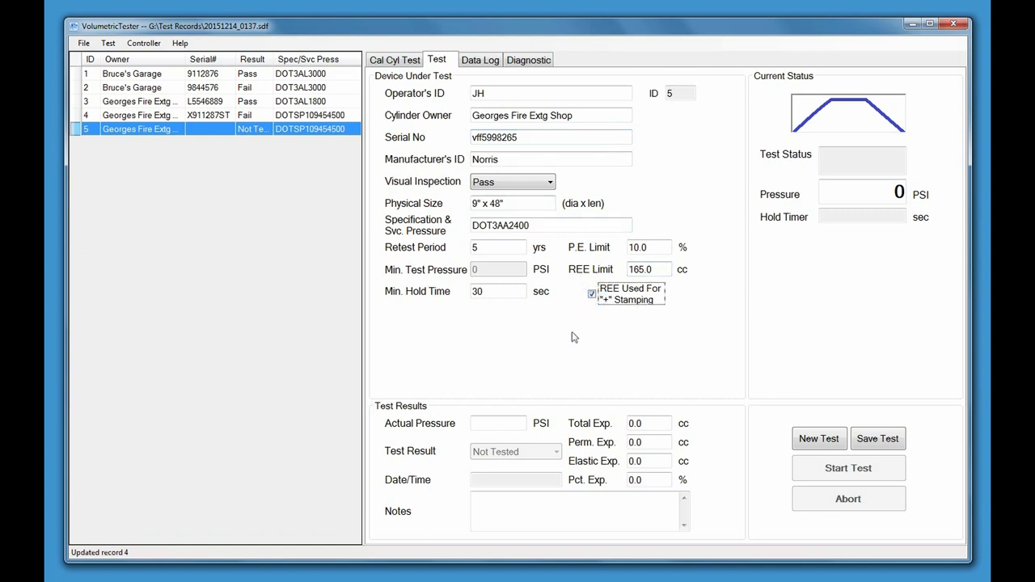
key(Tab)
text(4010)
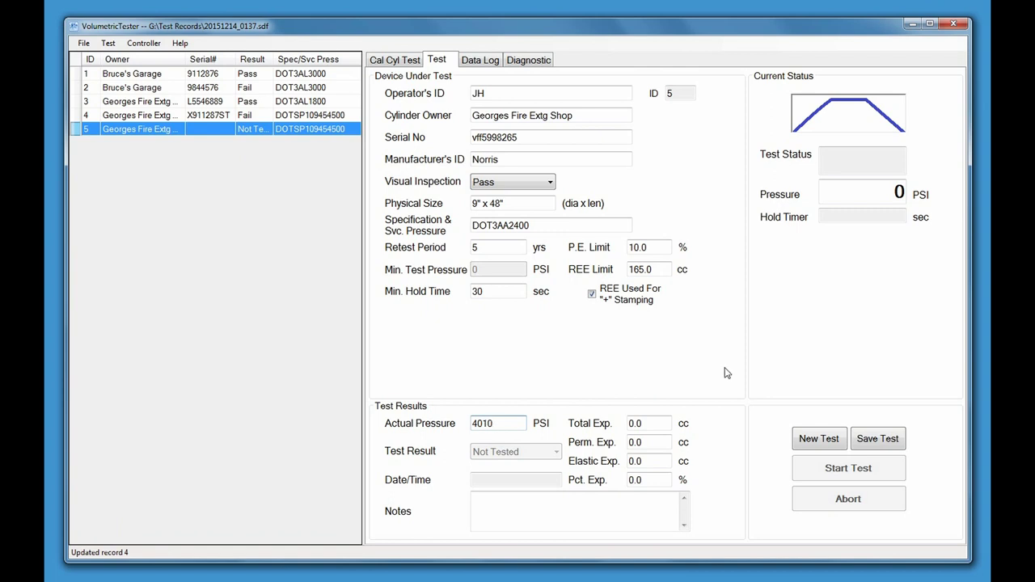
key(Tab)
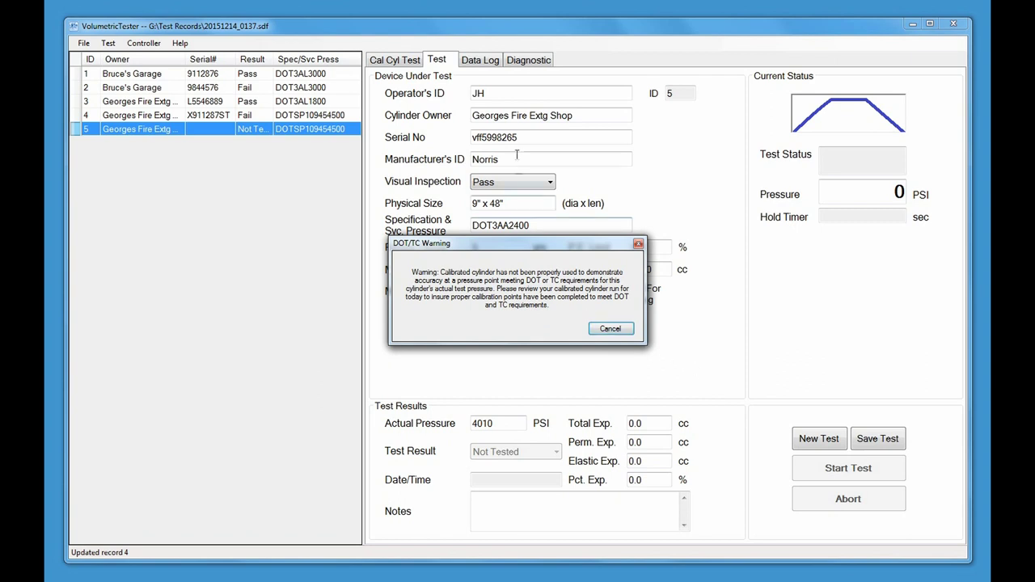
click(414, 62)
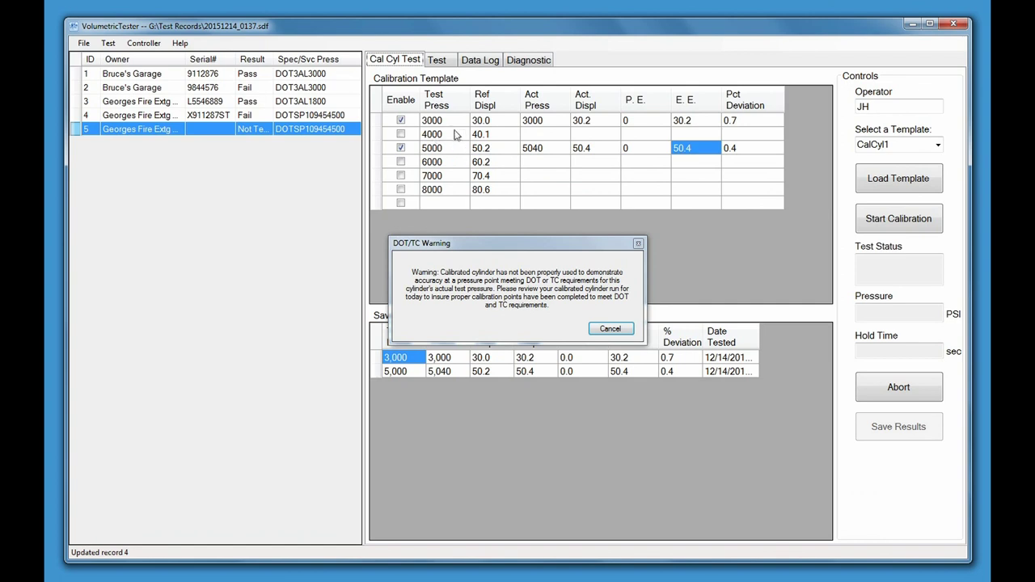
click(600, 328)
click(437, 61)
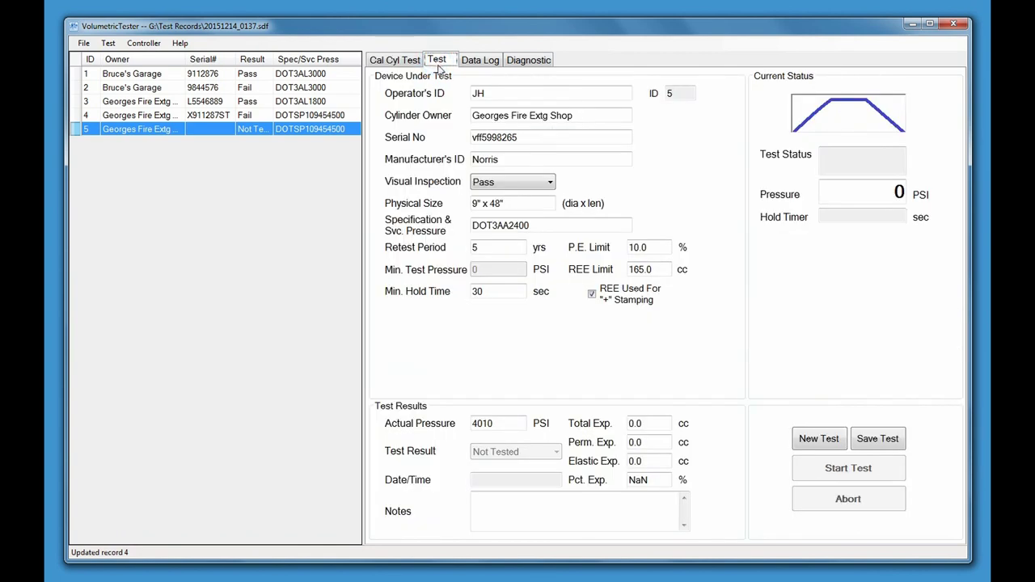
Enter total expansion 175.8 cc and permanent expansion 4.2 cc, then save record 5
click(646, 423)
double_click(645, 424)
text(4)
key(BackSpace)
text(175.8)
key(Tab)
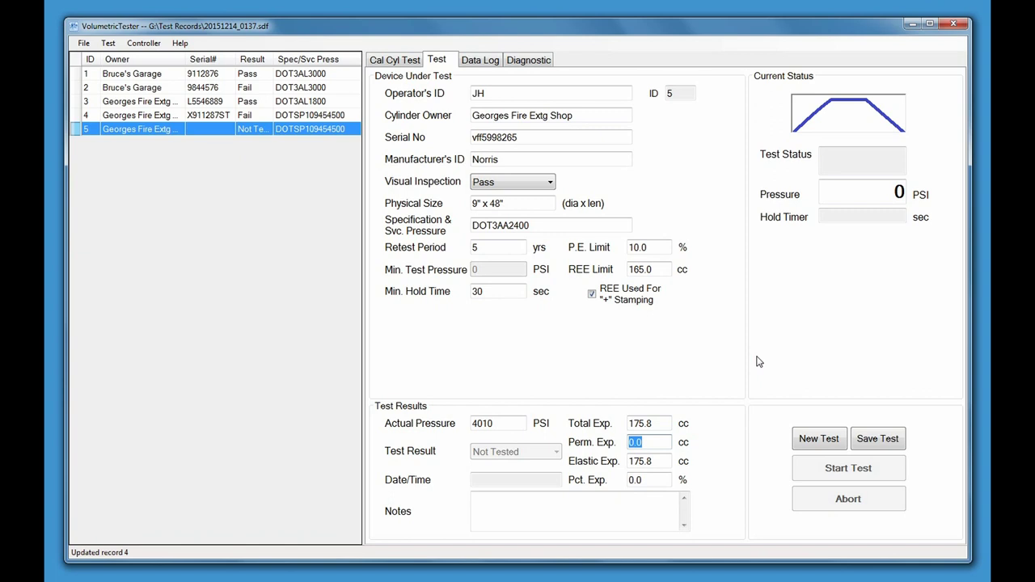
text(4.2)
key(Tab)
key(Tab)
key(Tab)
key(Tab)
key(Tab)
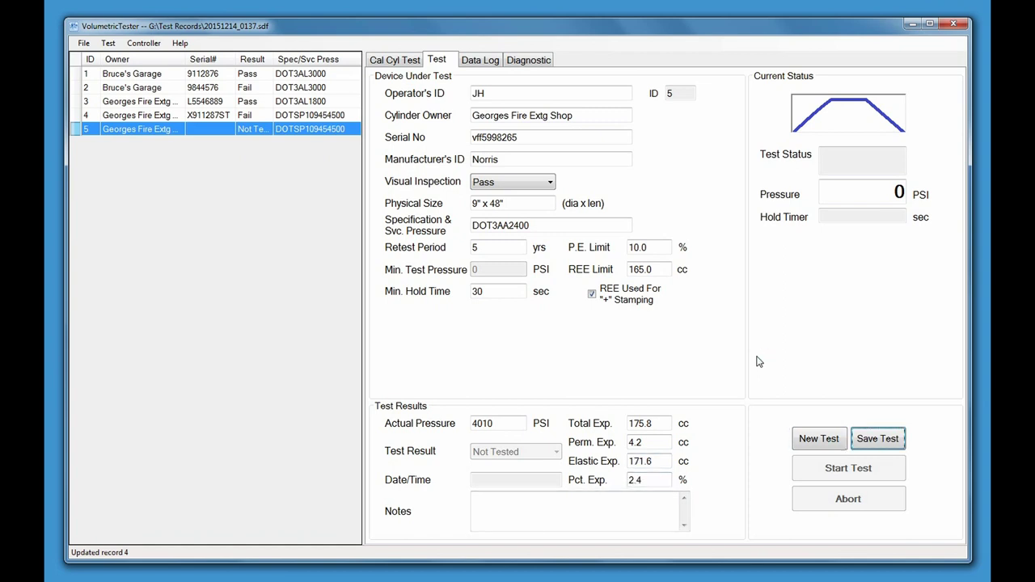
key(Return)
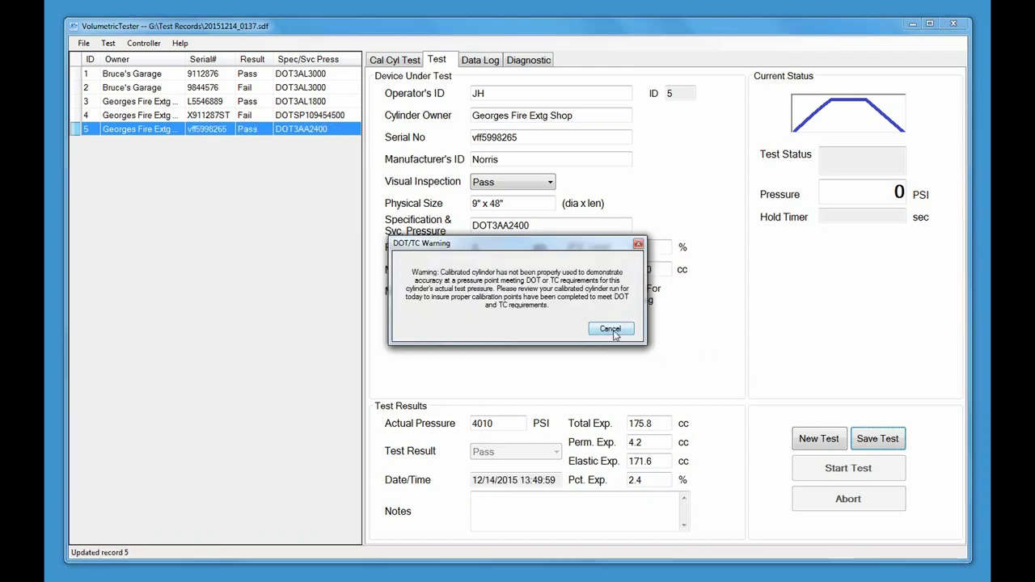
Add the note 'CANNOT PLUS STAMP DO TO EXCESSIVE REE' to record 5 and re-save it
click(615, 330)
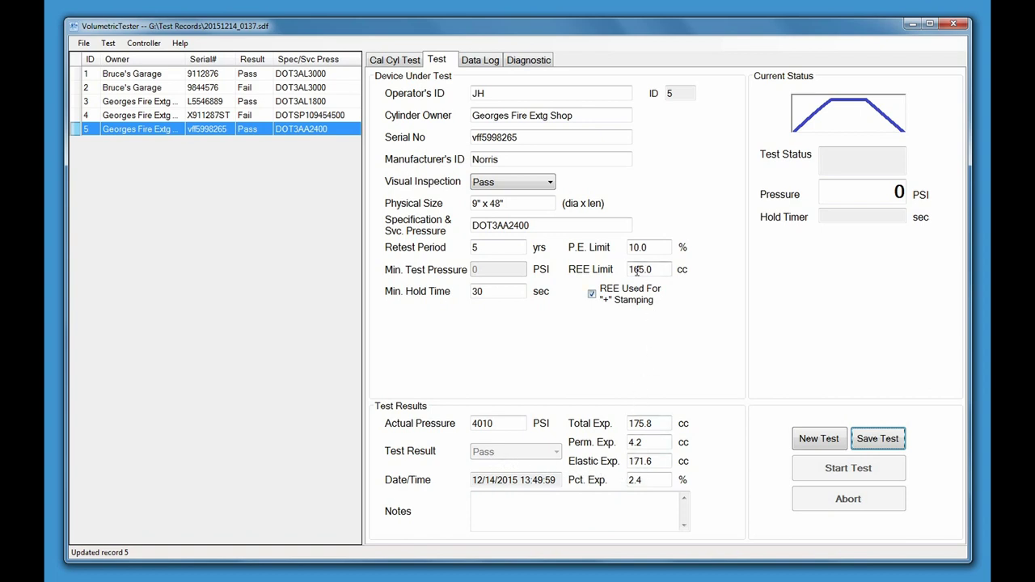
click(526, 505)
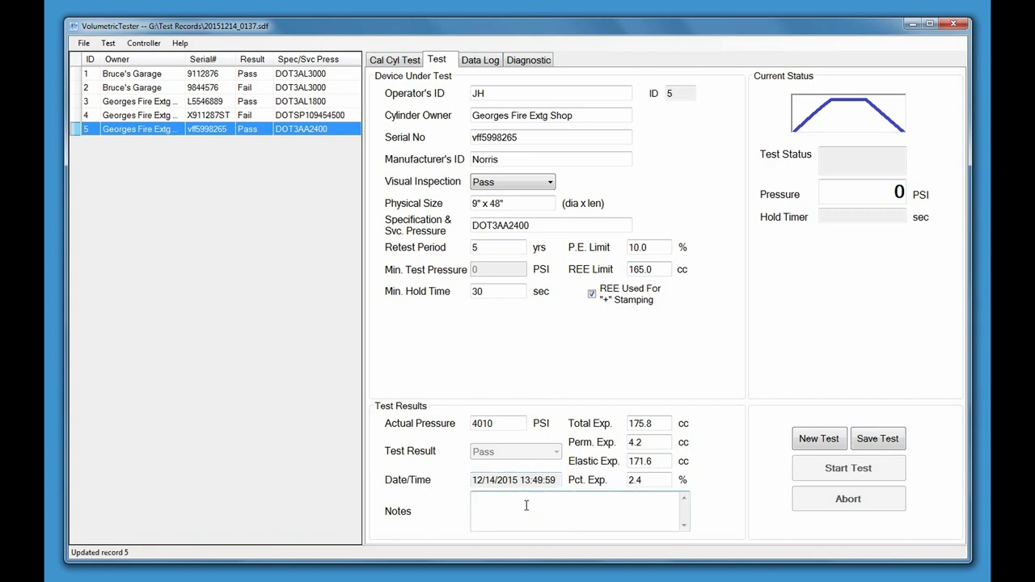
text(cANNOT PLUS STAMP)
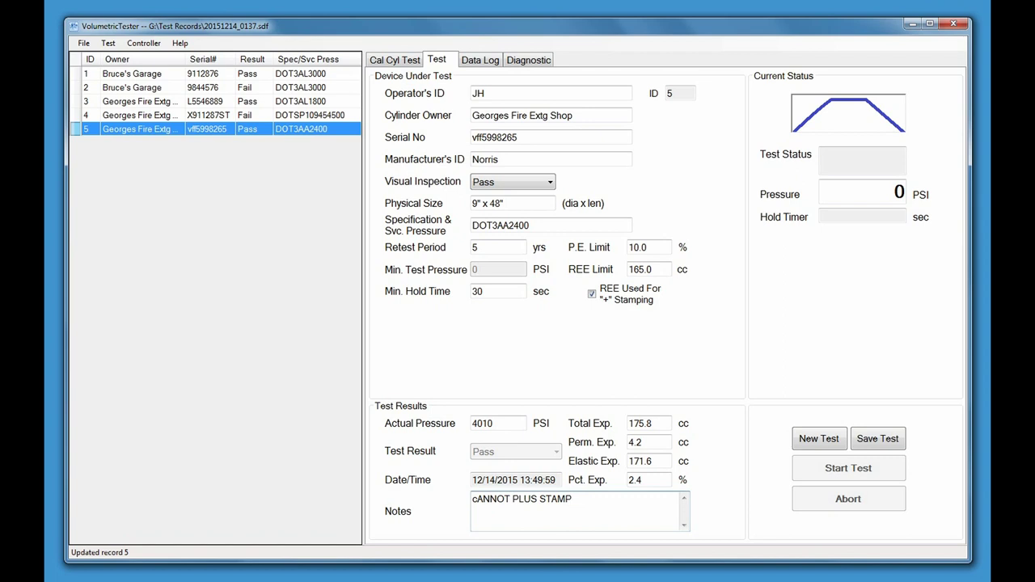
text( DO TO EXCESSIVE REE)
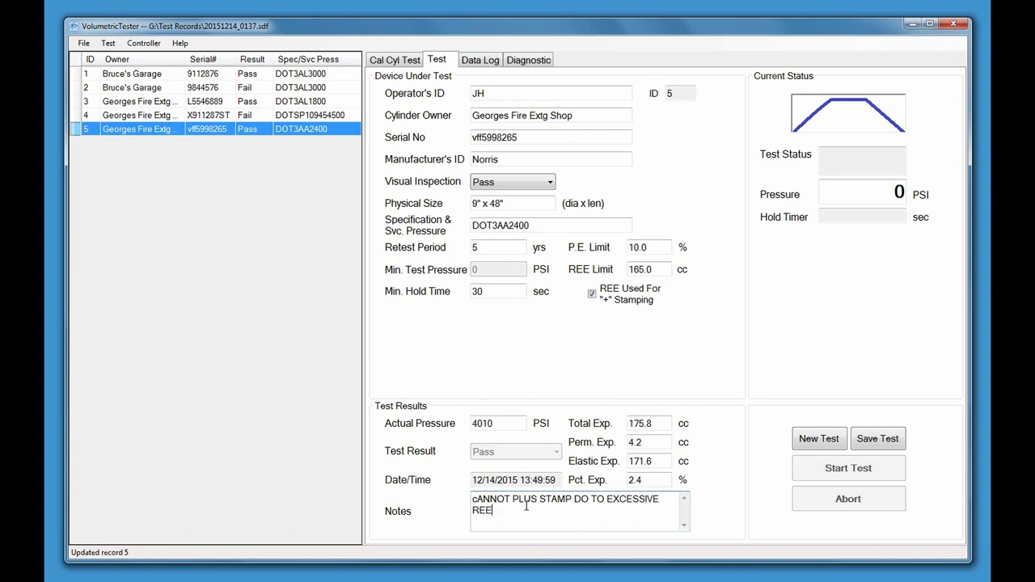
key(Up)
key(Left)
key(Left)
key(BackSpace)
text(C)
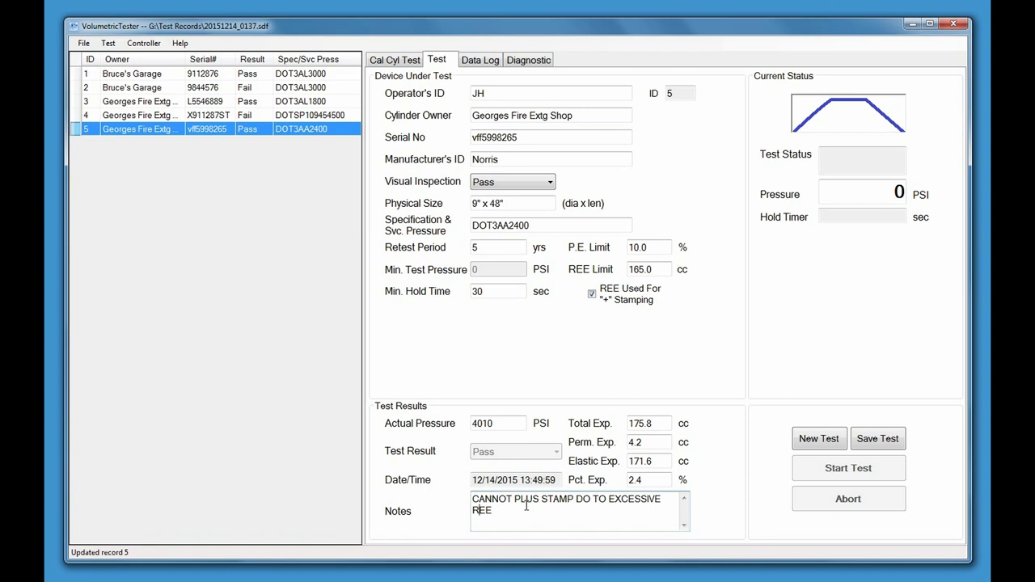
click(864, 441)
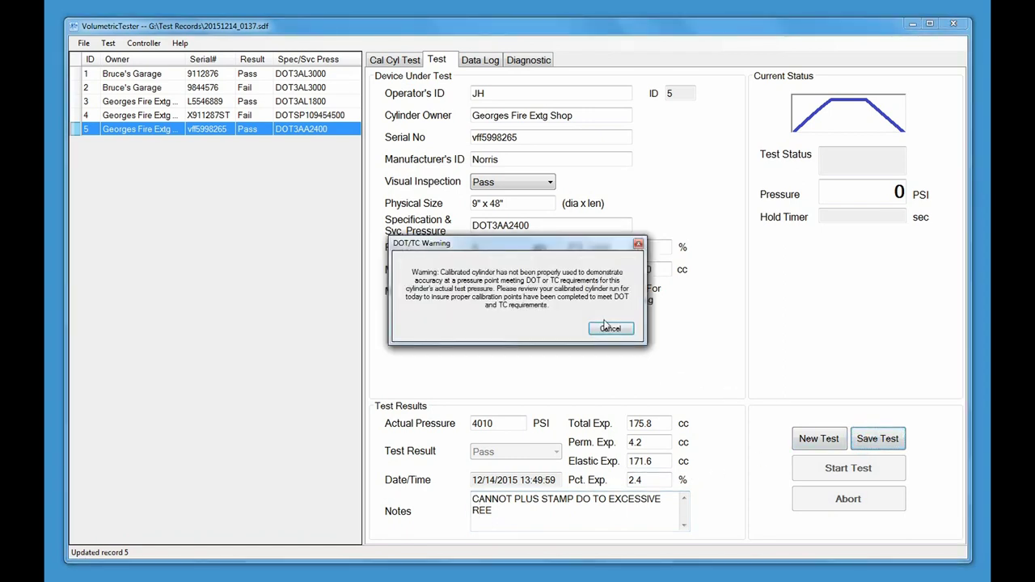
click(610, 329)
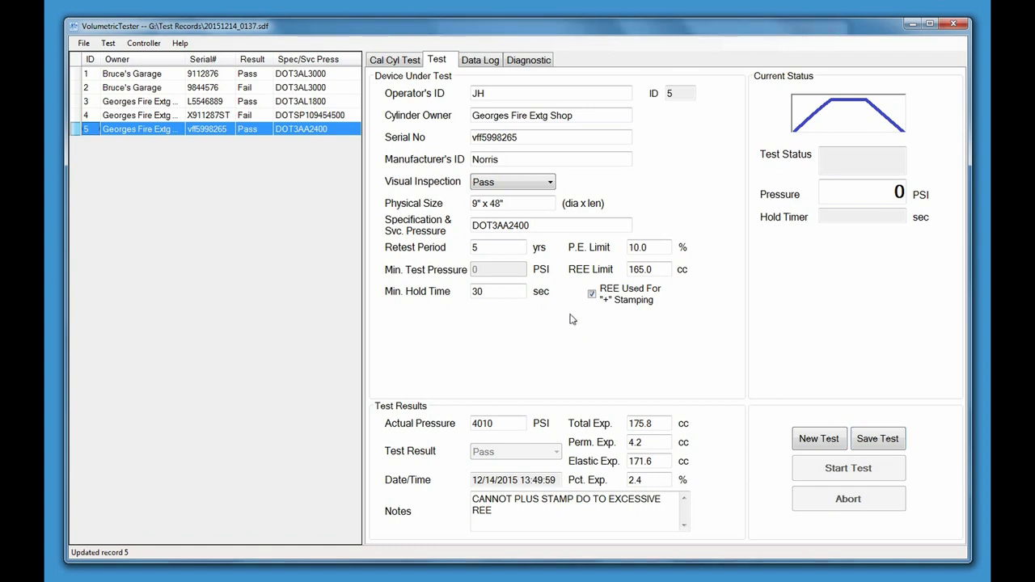
Open the Test History window, centre it and widen it to show the REE column
click(109, 46)
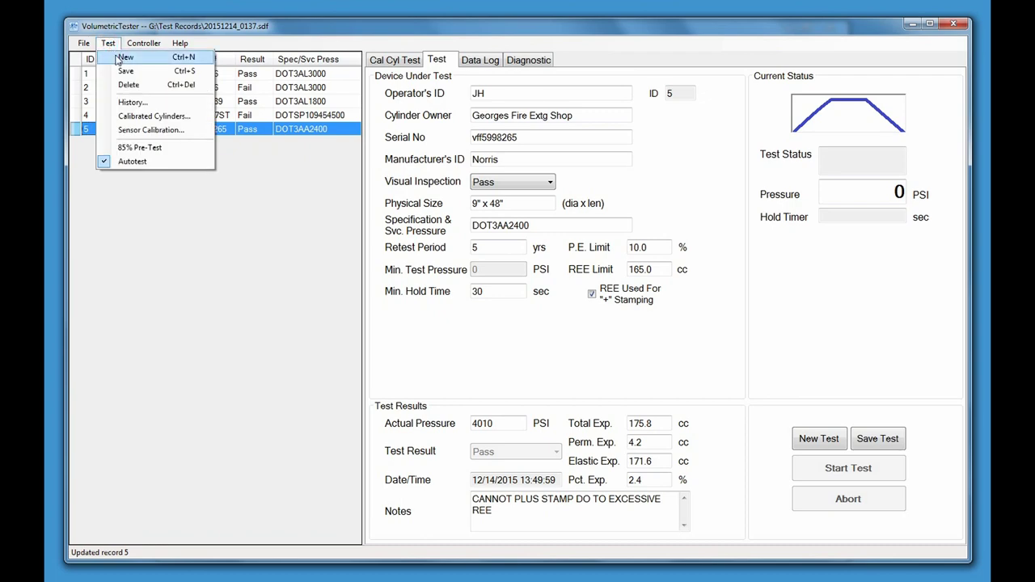
click(129, 105)
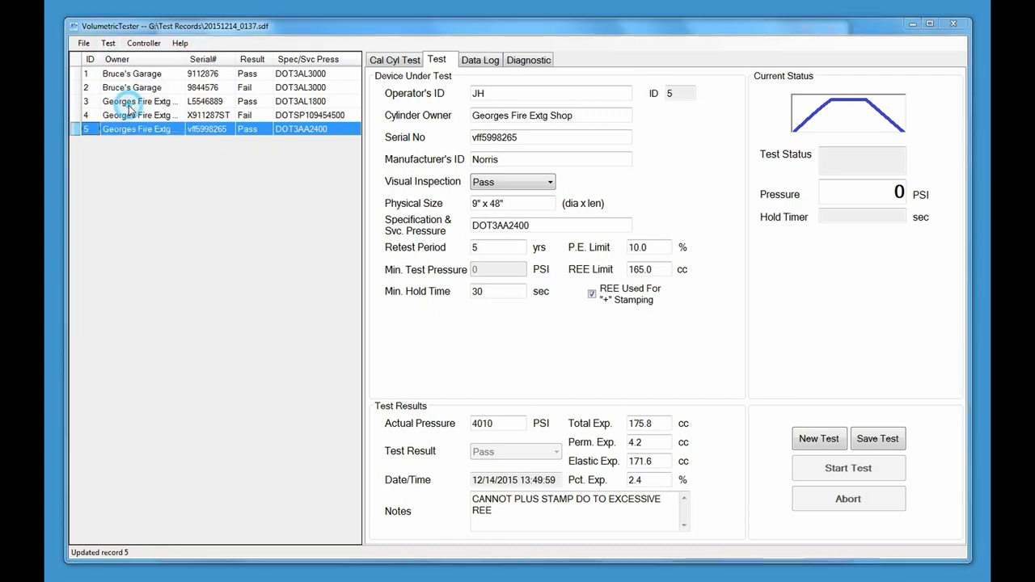
drag(140, 14, 339, 101)
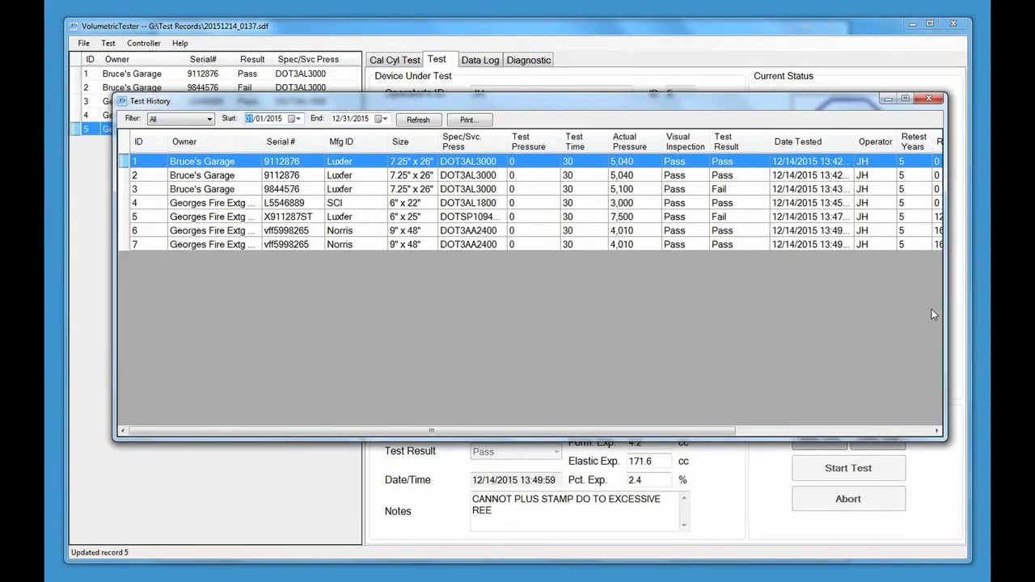
drag(947, 310, 976, 309)
drag(114, 321, 55, 325)
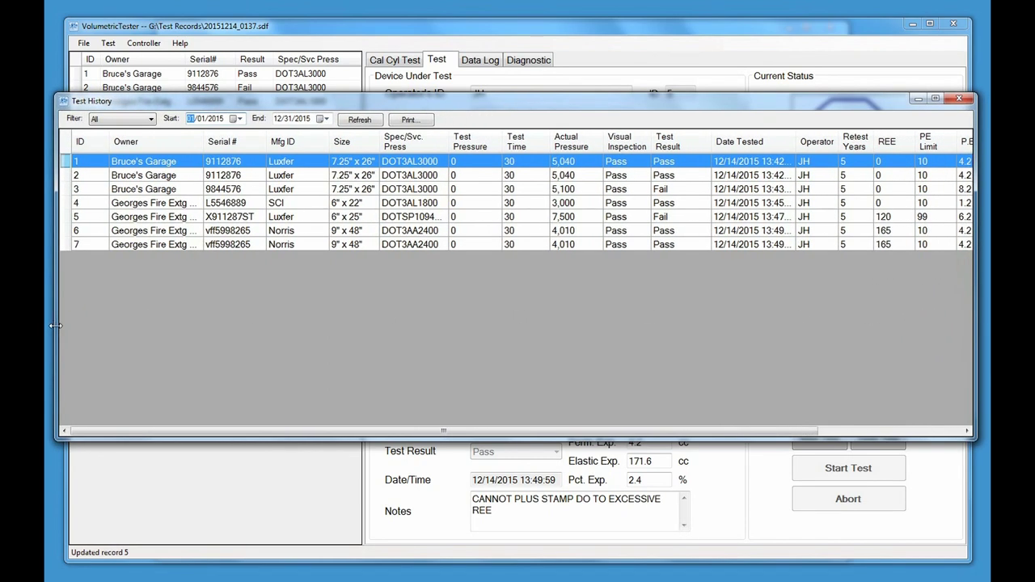
drag(975, 332, 980, 332)
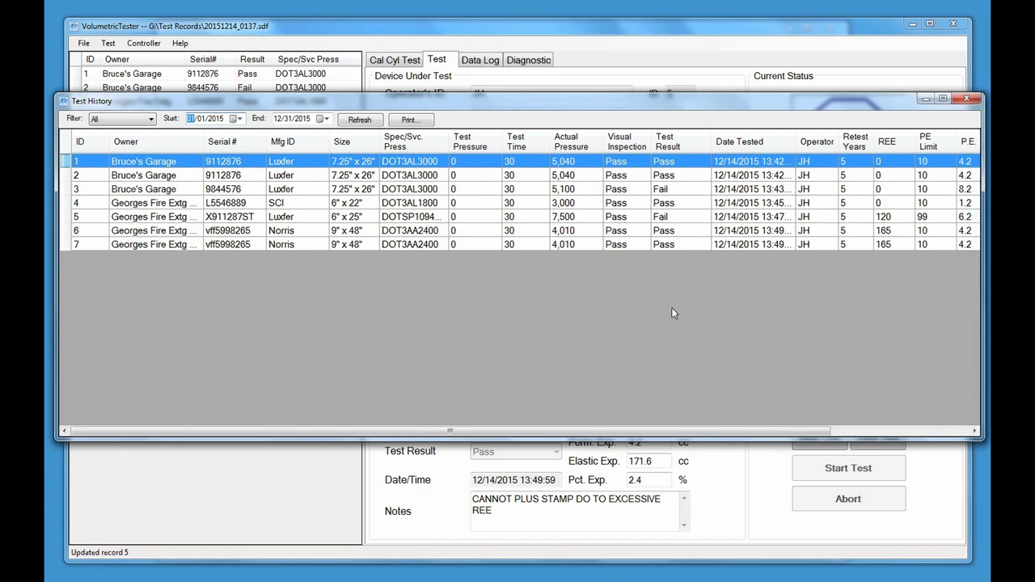
drag(568, 433, 549, 449)
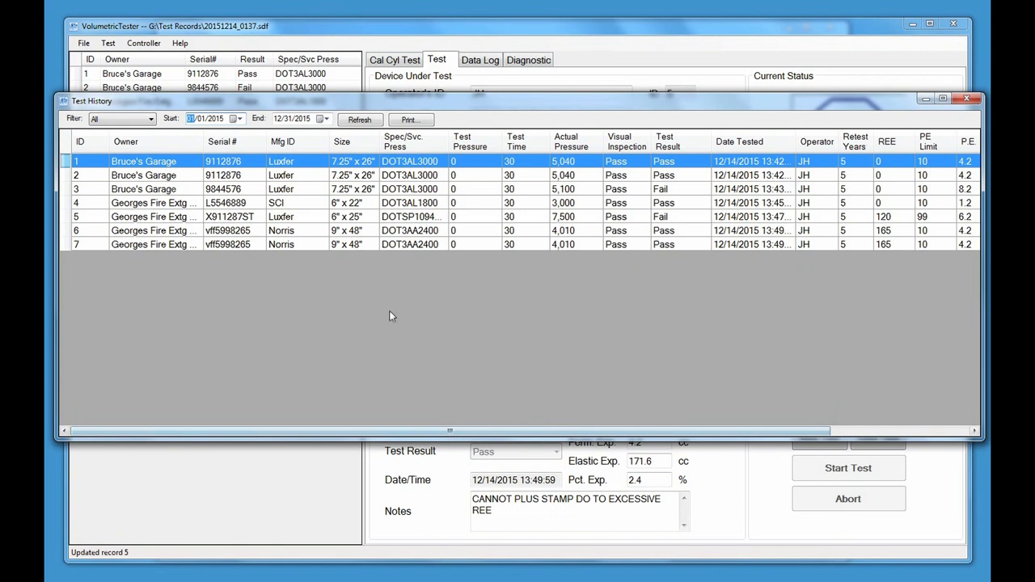
Sort the history by owner, serial, manufacturer and size, finally by test result with Fails first
click(129, 150)
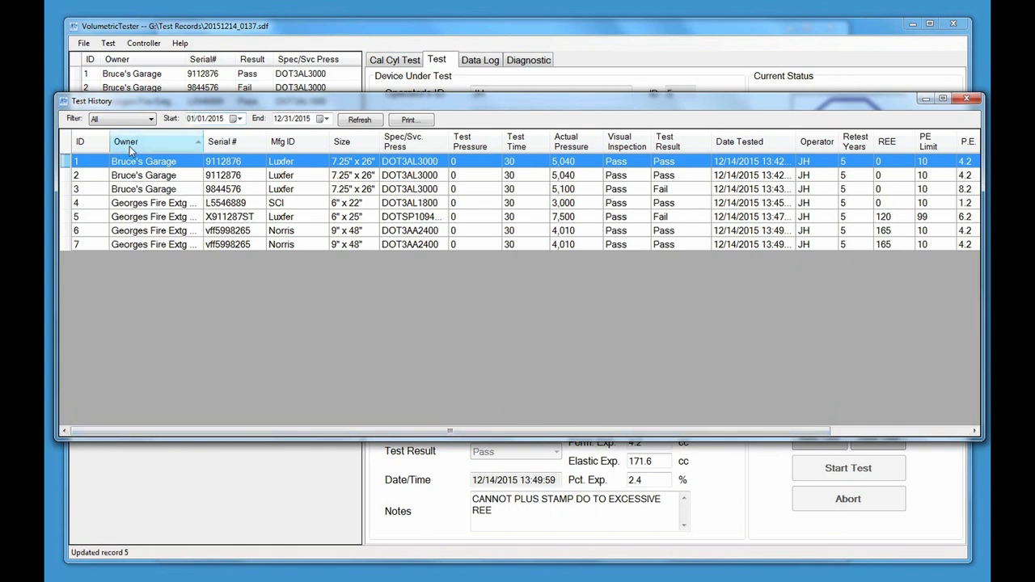
click(225, 146)
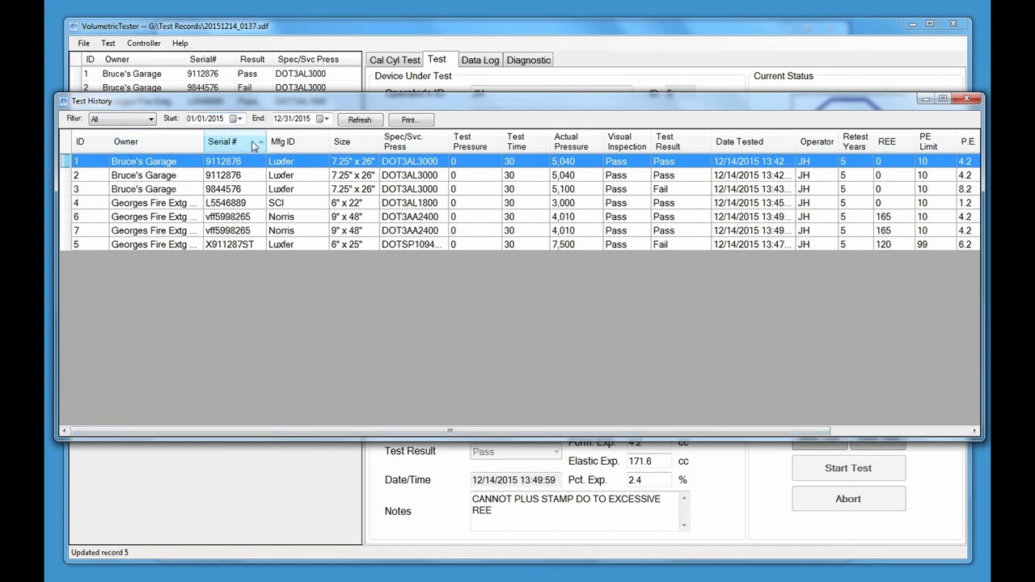
click(277, 145)
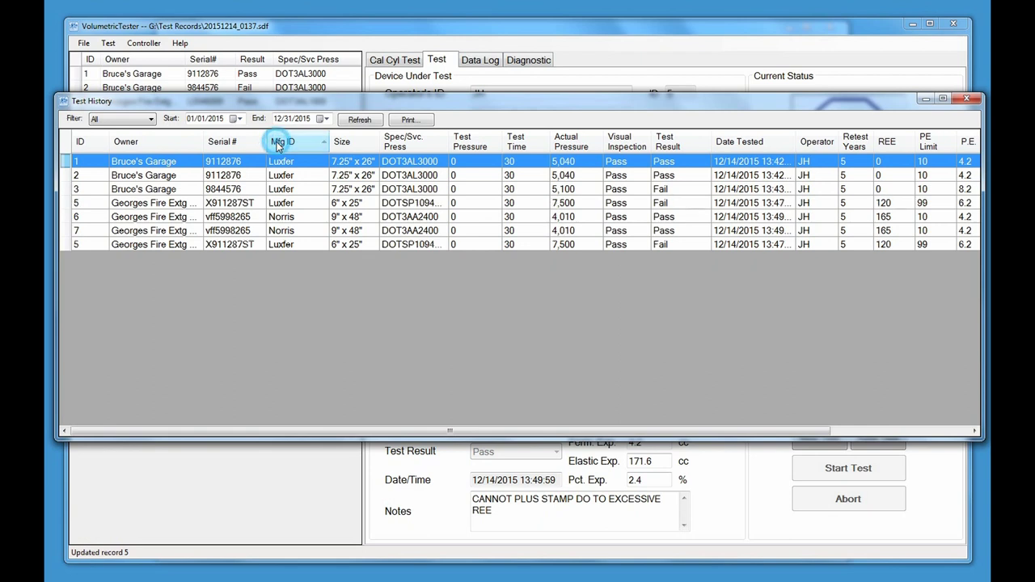
click(343, 144)
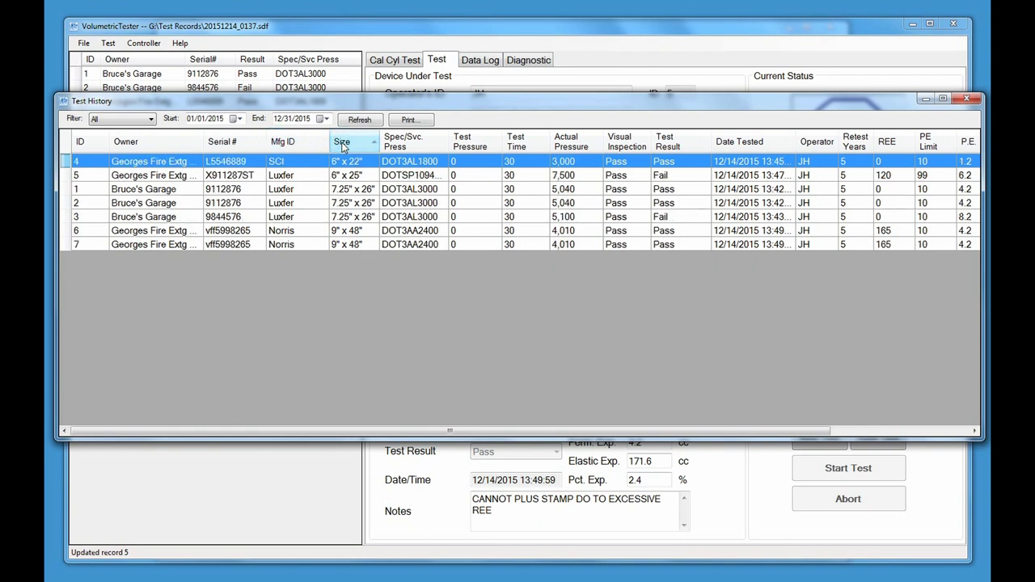
click(668, 146)
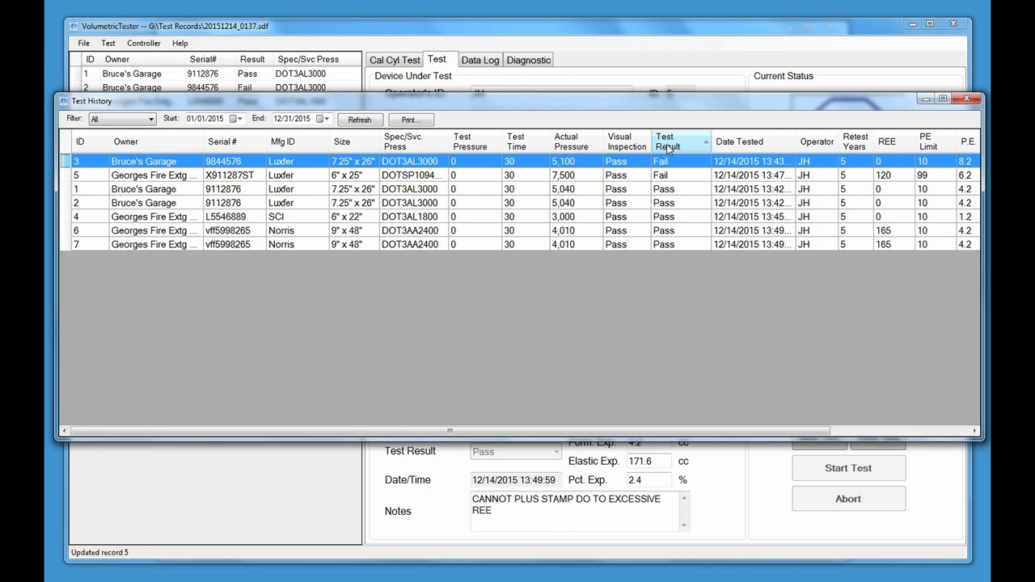
Set the history date filter to Custom with the start date today, 12/14/2015
click(150, 119)
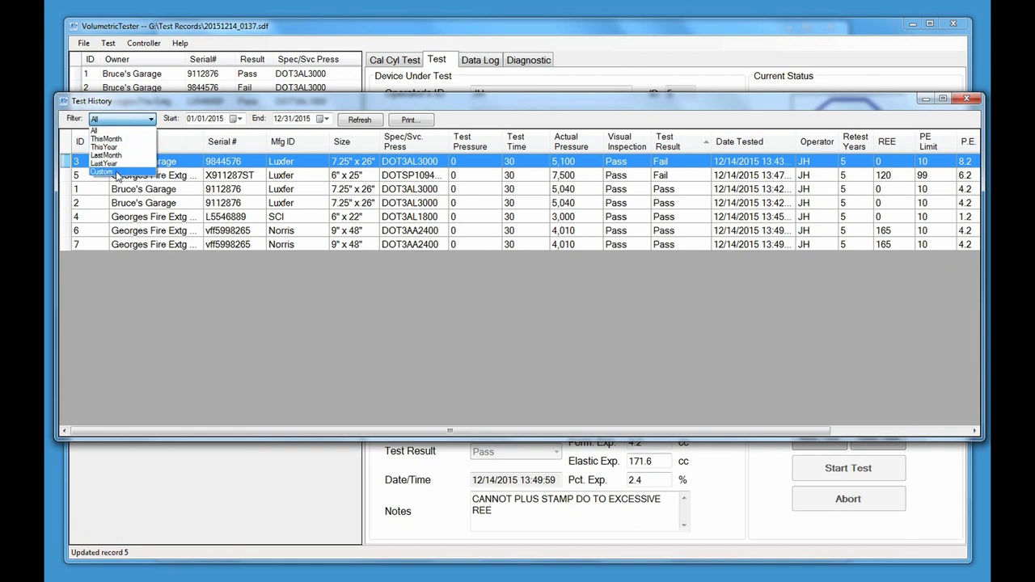
click(117, 173)
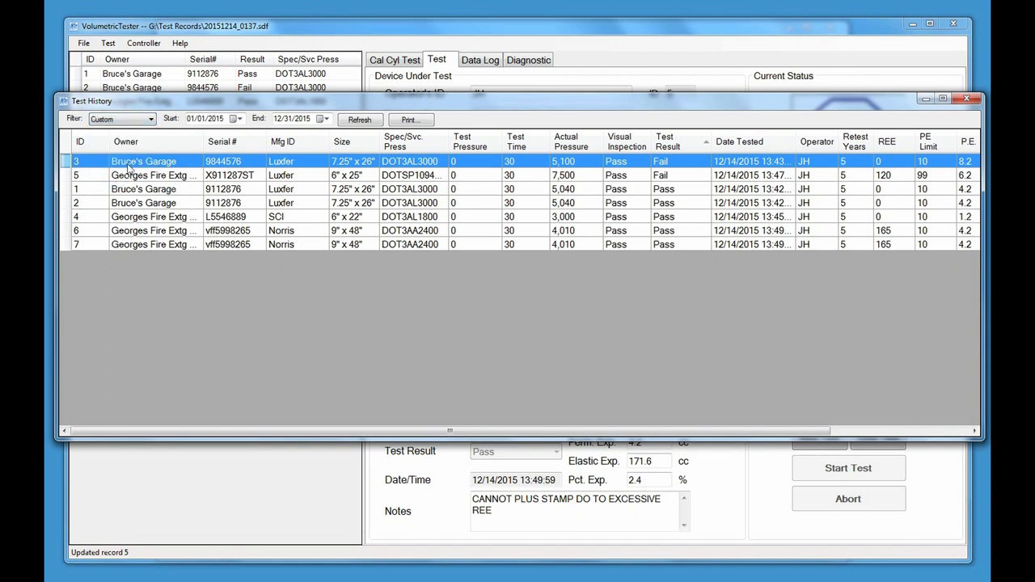
click(233, 119)
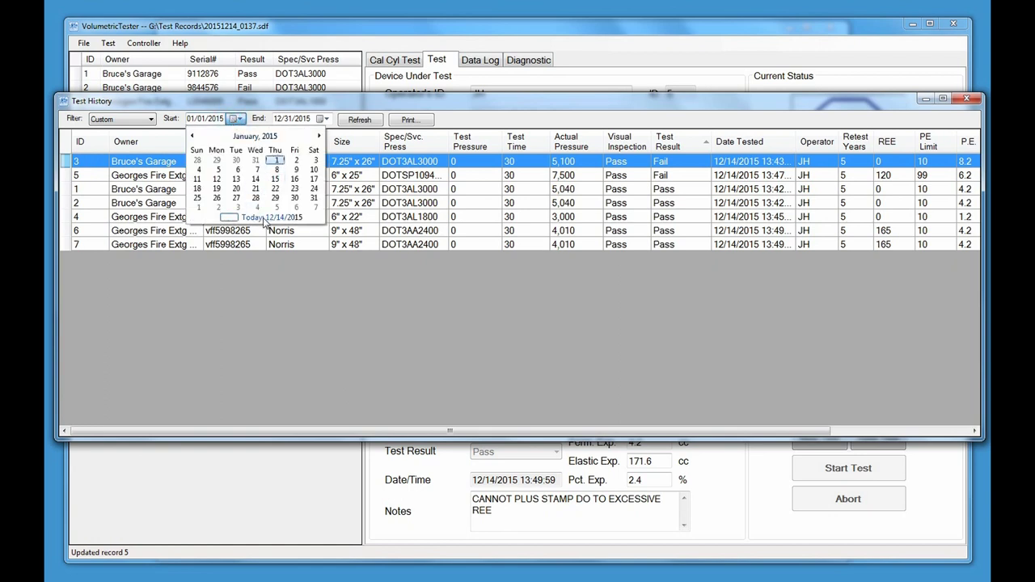
click(265, 218)
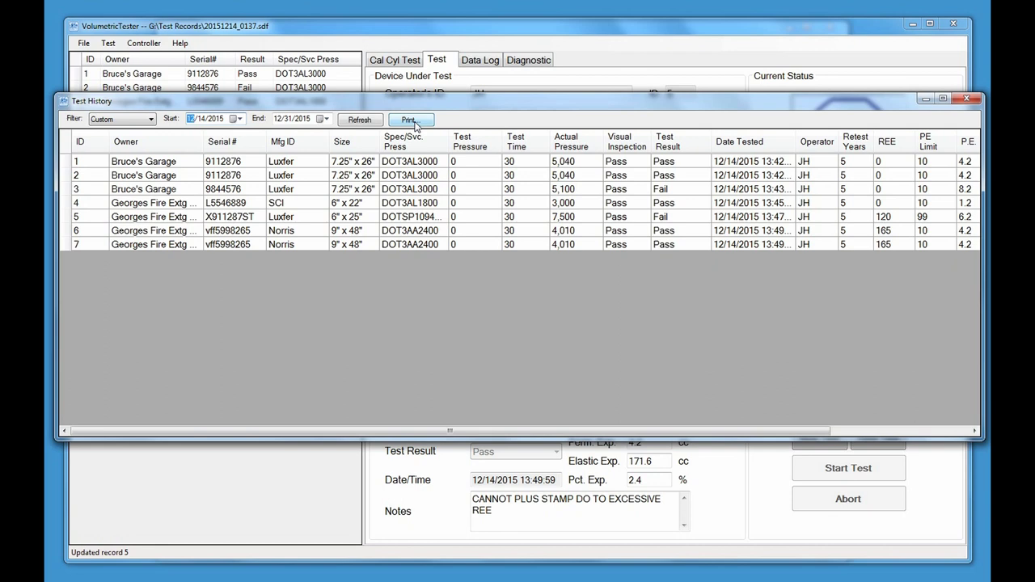
Try drag, Ctrl and Shift selections of history rows, ending with only record 6 selected
click(77, 163)
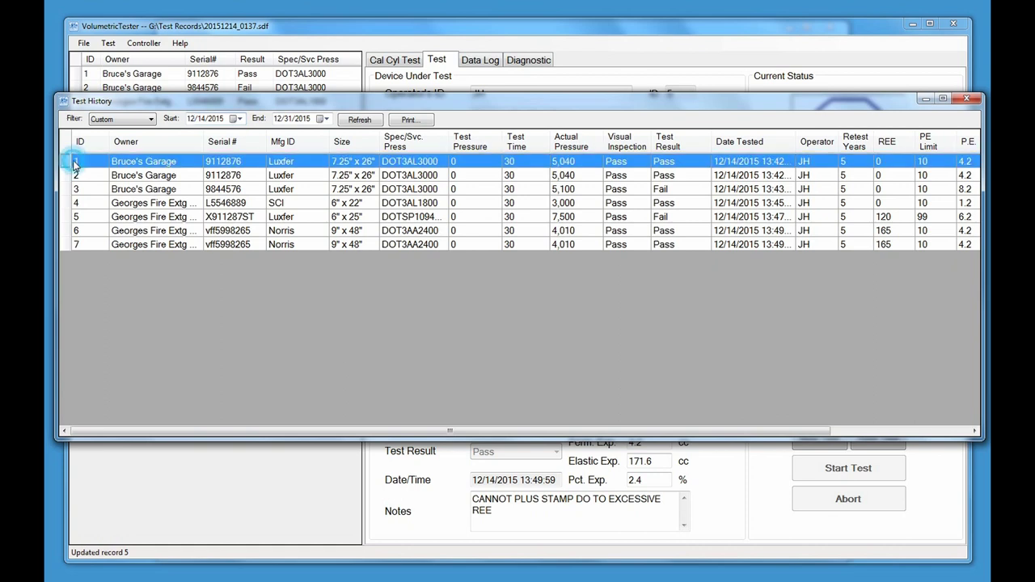
drag(100, 167, 103, 196)
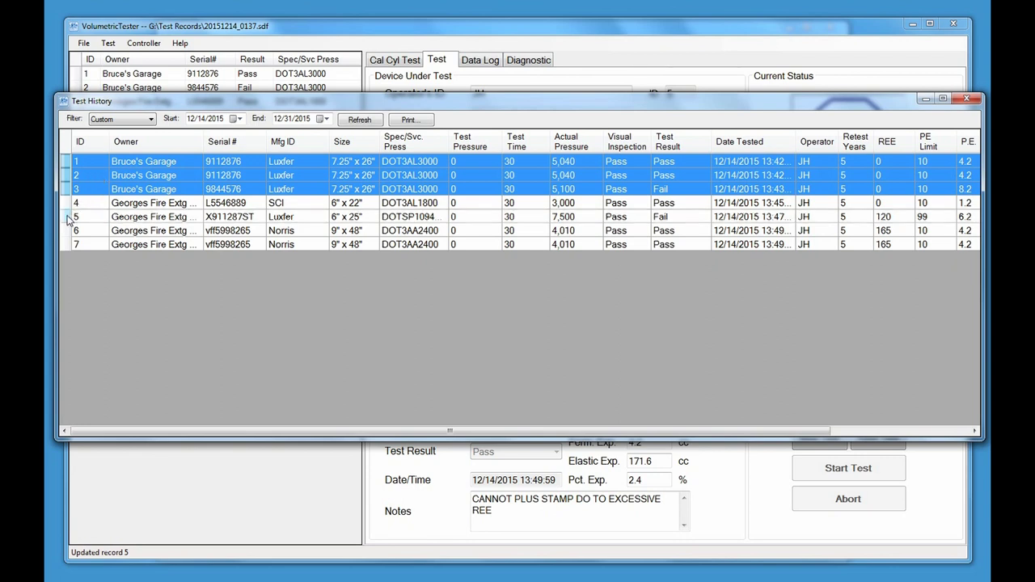
ctrl+click(69, 217)
ctrl+click(68, 245)
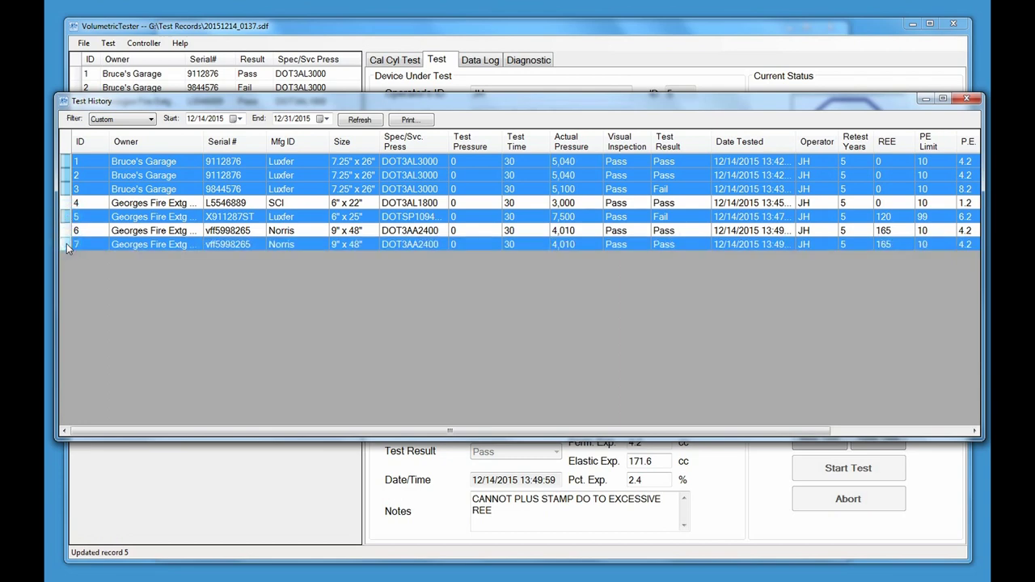
click(68, 189)
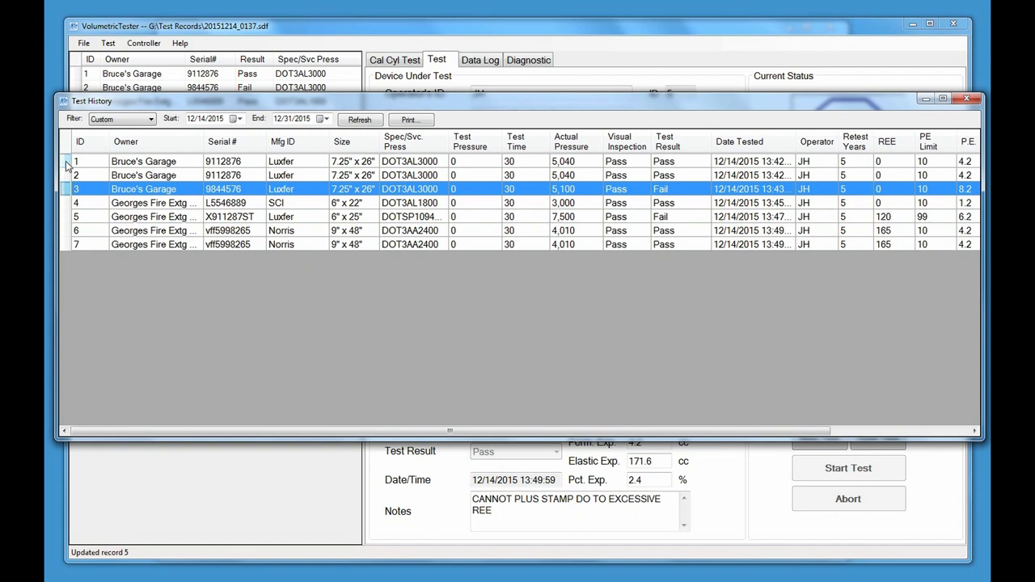
click(68, 162)
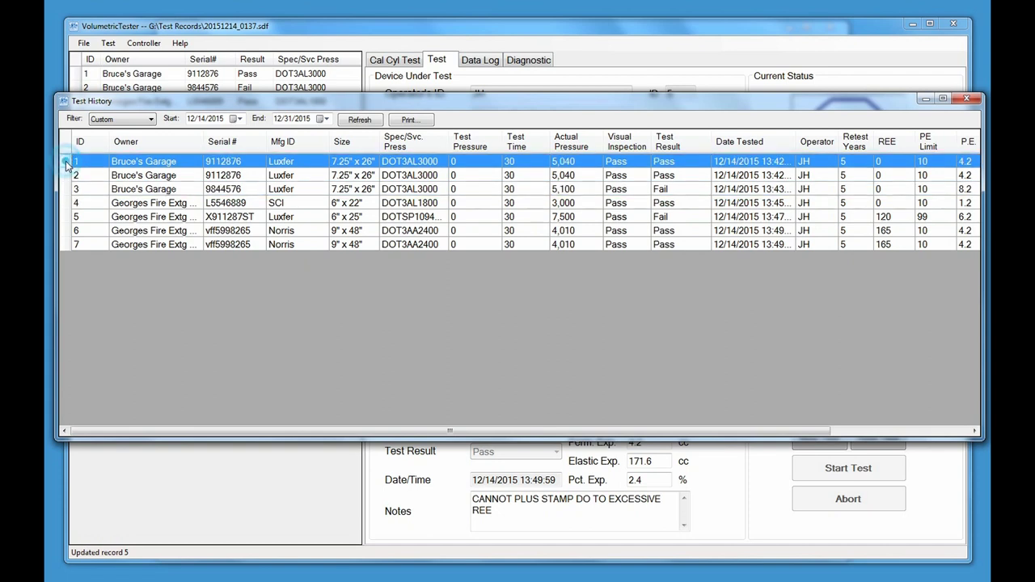
shift+click(70, 245)
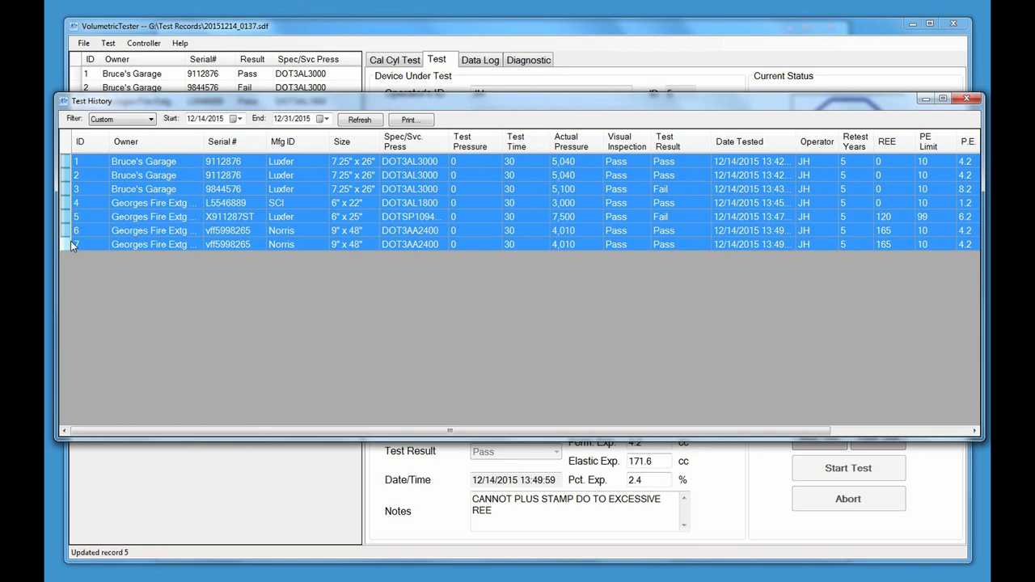
click(81, 234)
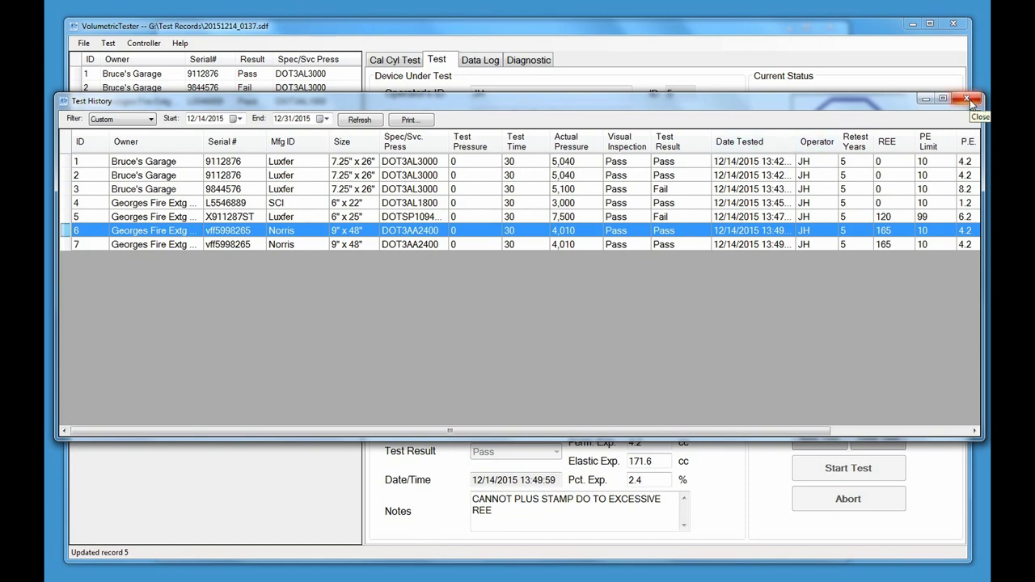
Close the Test History and cancel the Print dialog without printing
click(967, 100)
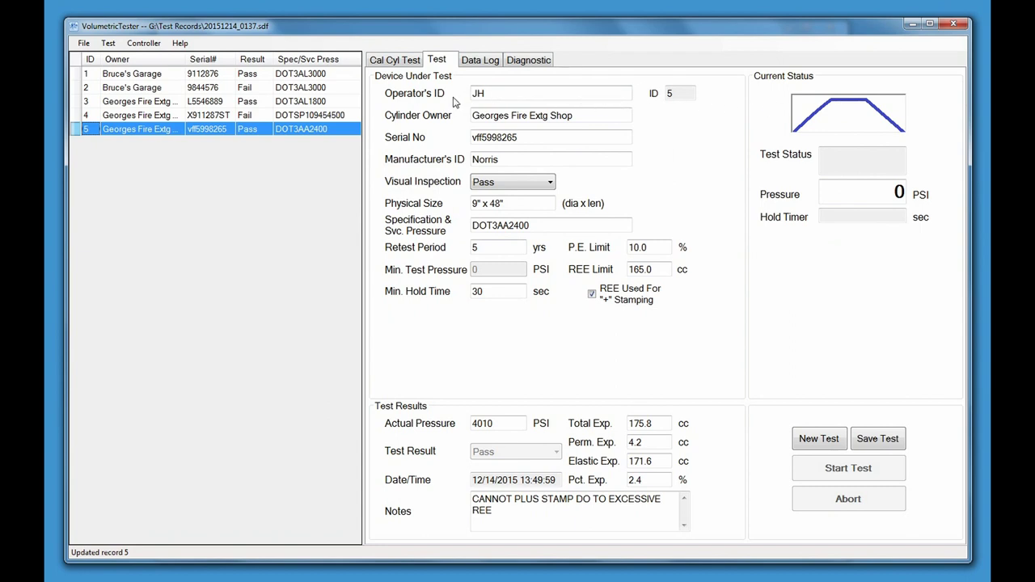
click(84, 45)
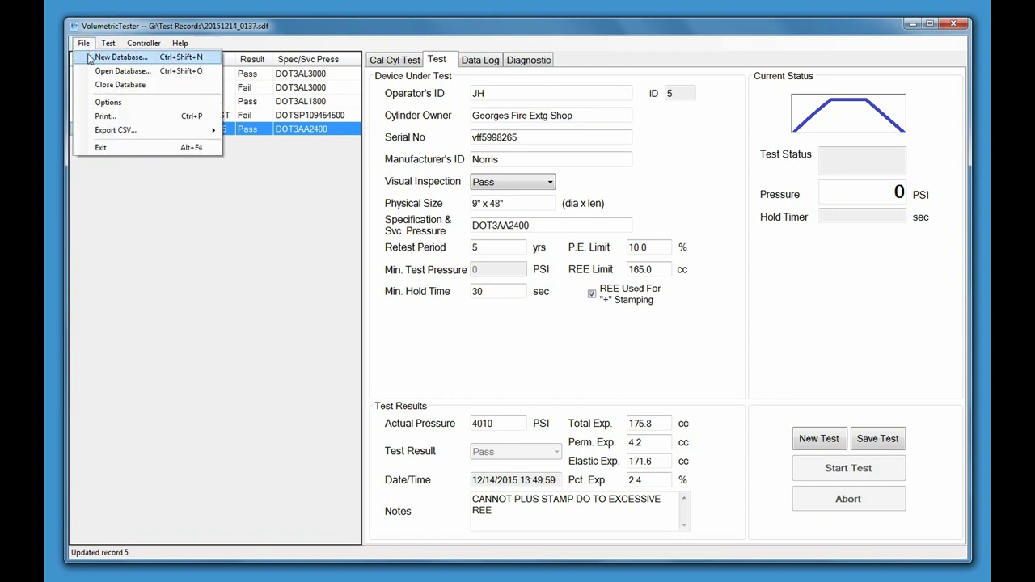
click(104, 117)
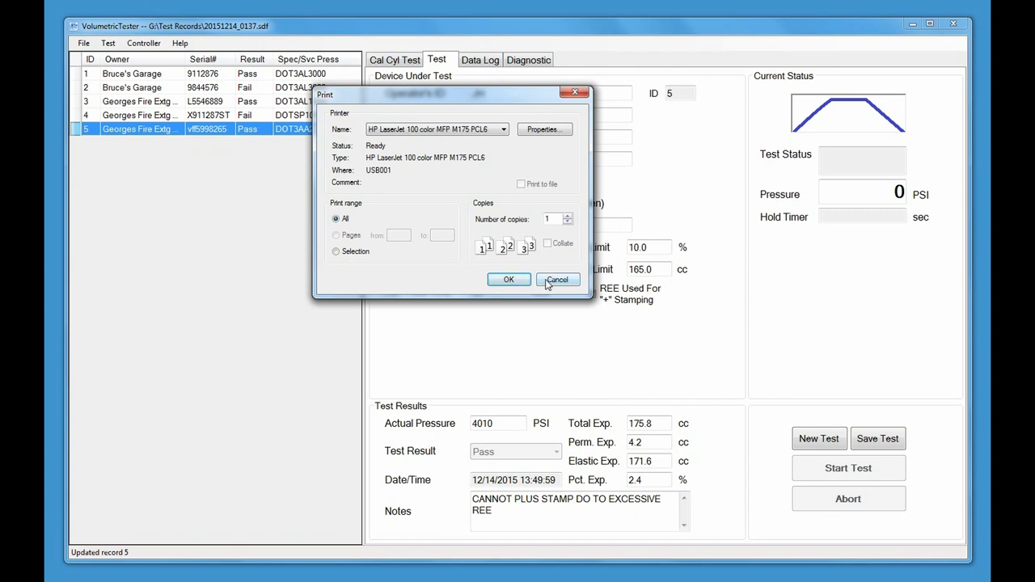
click(556, 280)
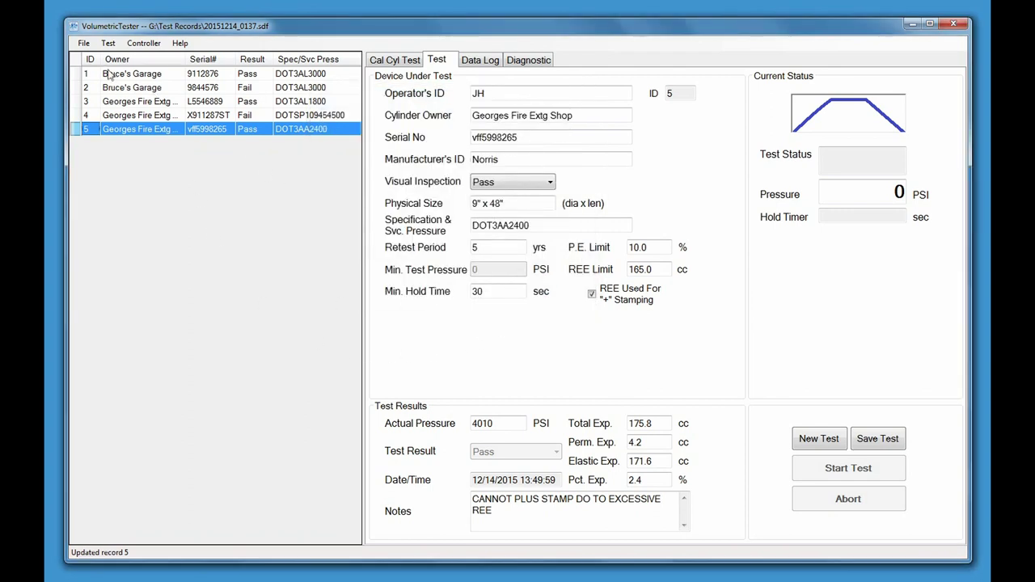
click(84, 43)
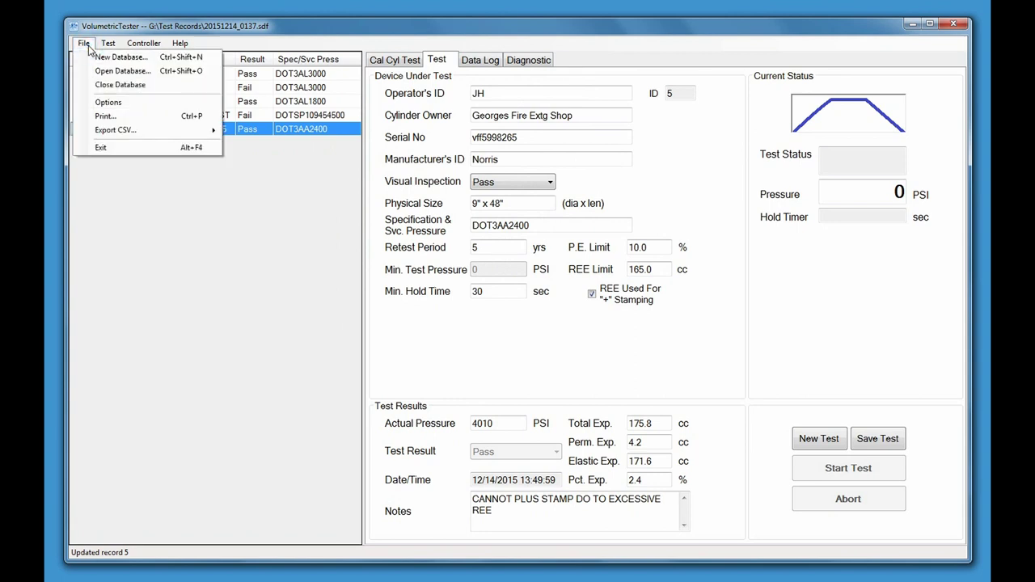
mouse_move(120, 133)
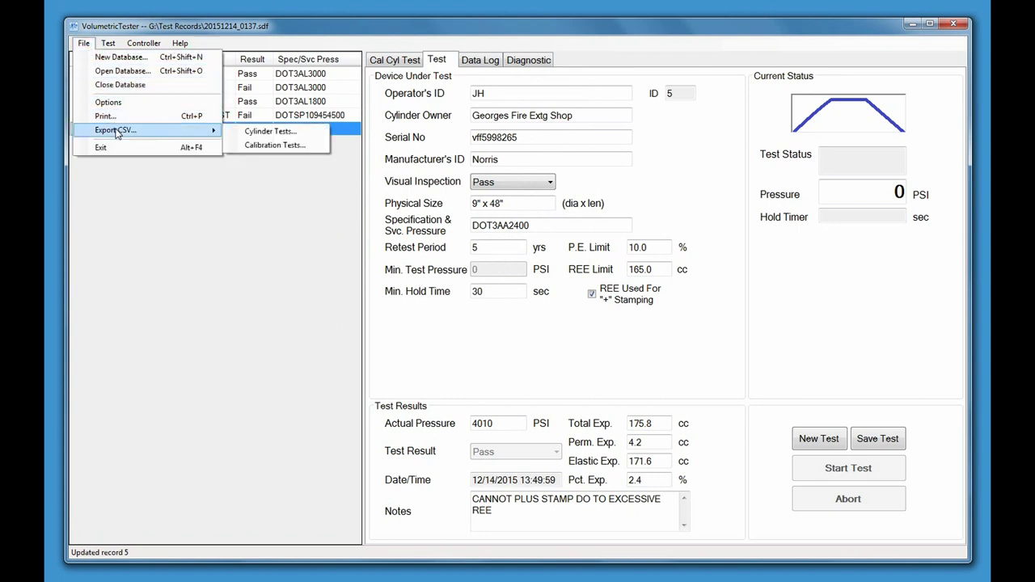
click(261, 133)
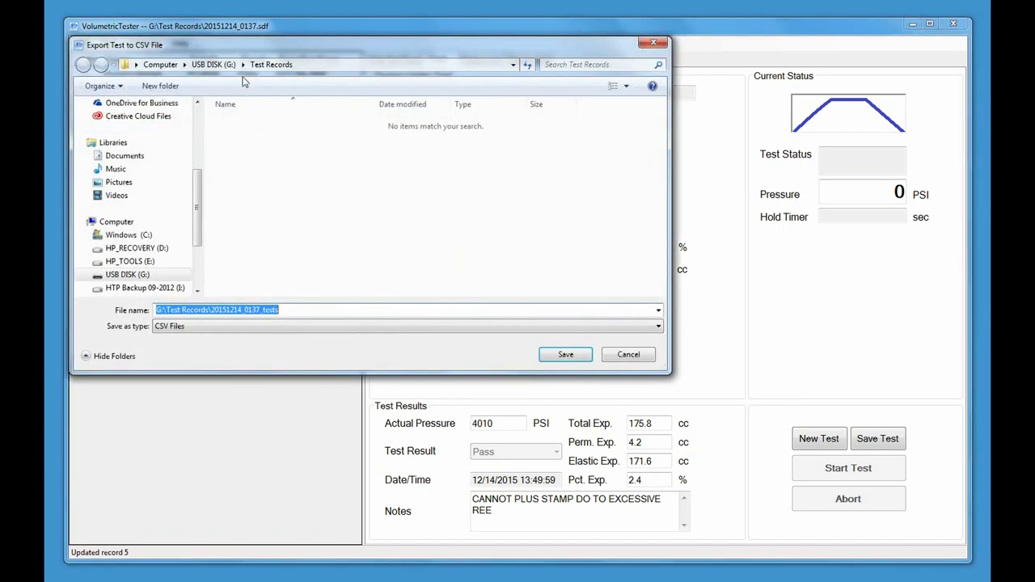
drag(241, 45, 354, 83)
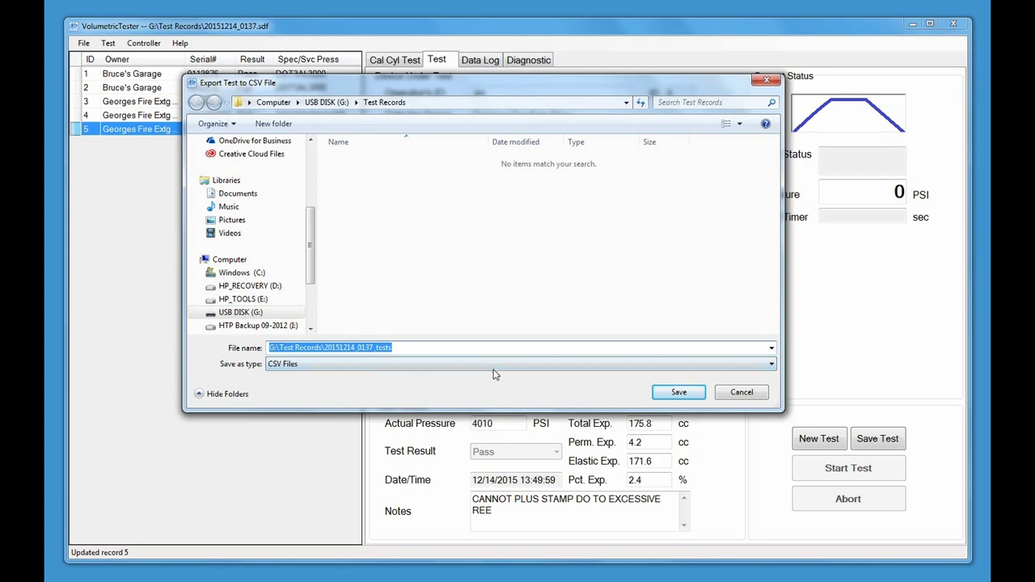
click(739, 393)
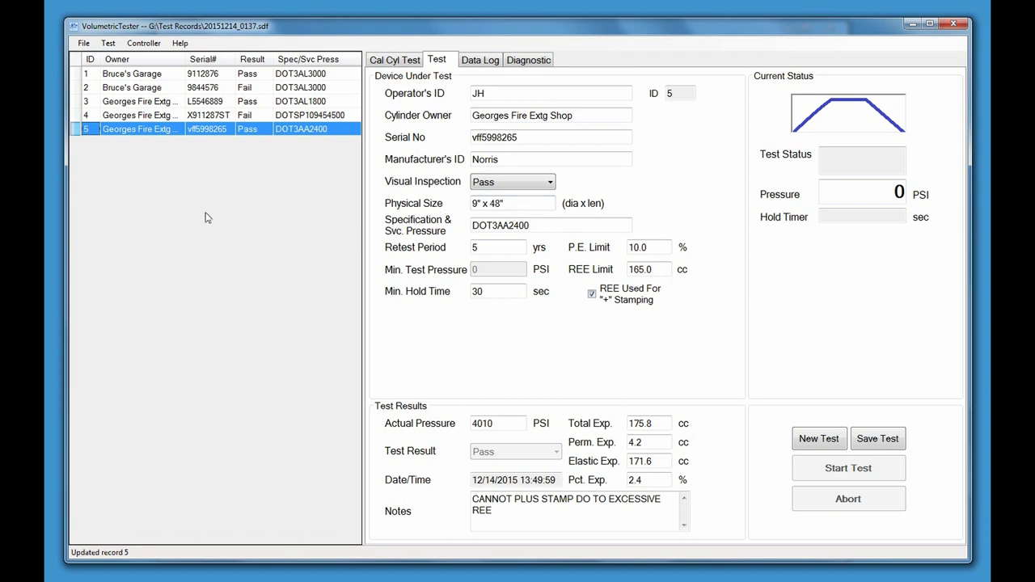
Close the current test database and bring up the Open Database dialog
click(84, 47)
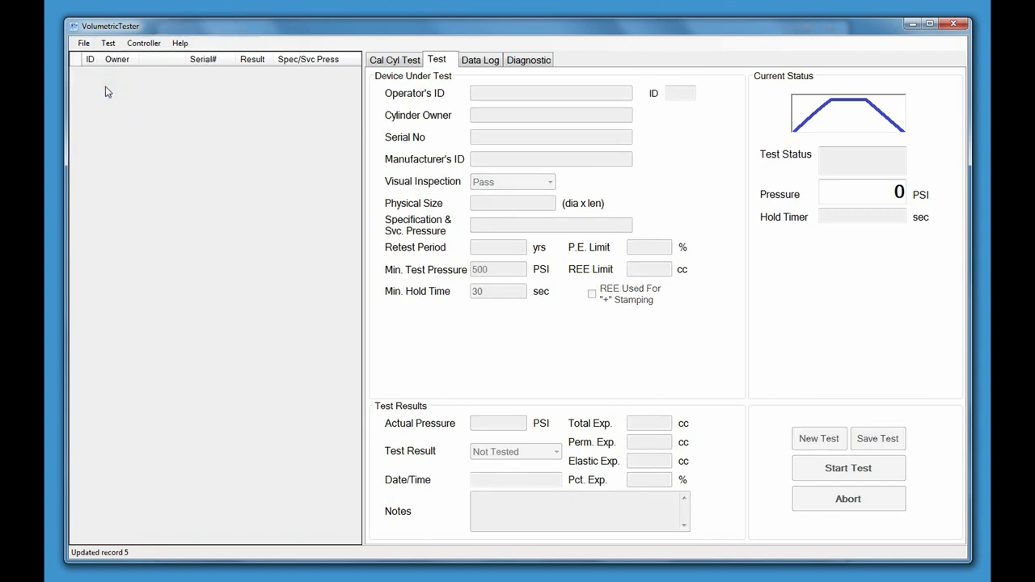
click(84, 45)
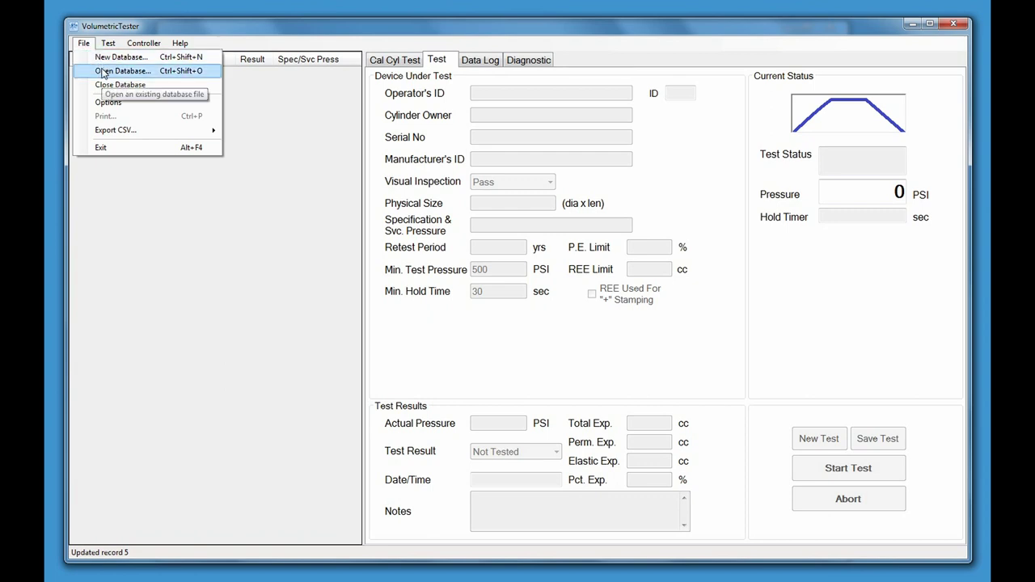
click(102, 71)
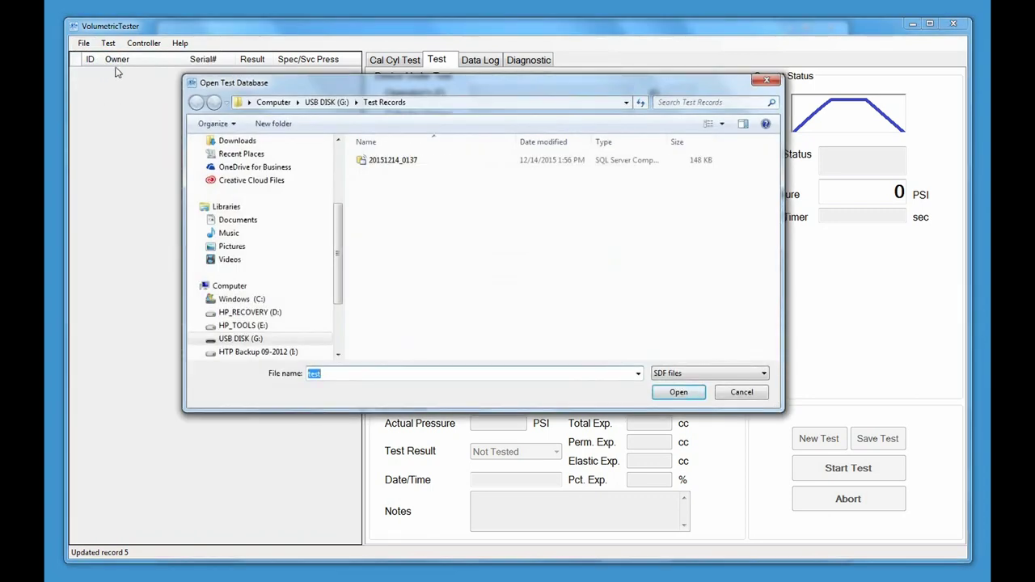
Select database file 20151214_0137, view its shortcut menu, then cancel opening it
click(385, 161)
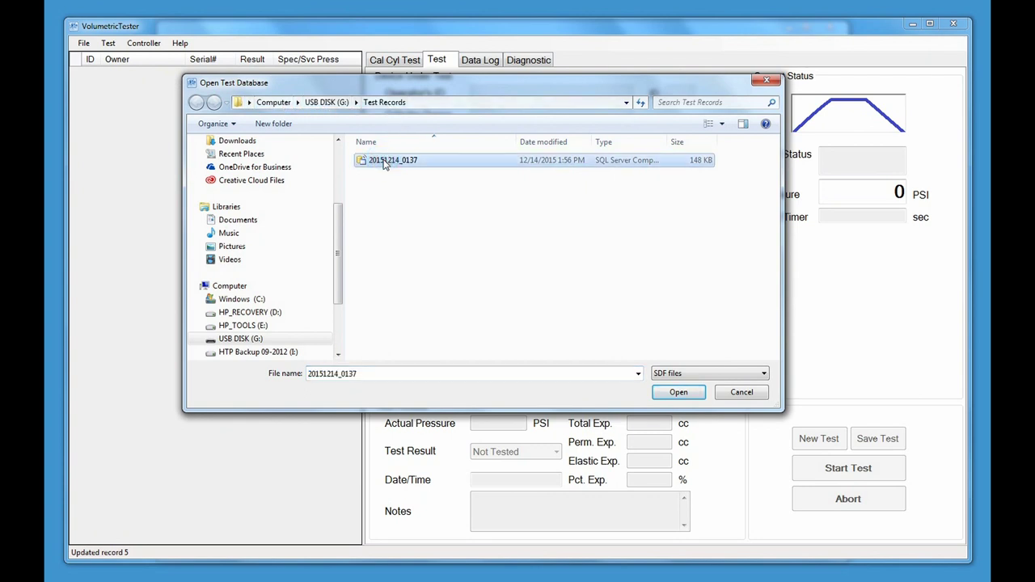
drag(385, 160, 437, 187)
right_click(407, 161)
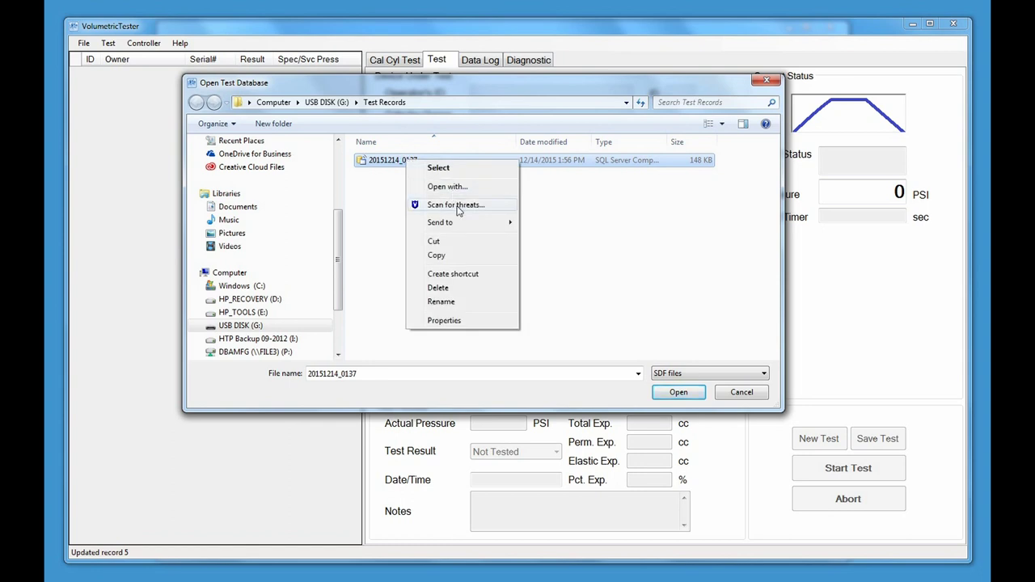
click(453, 260)
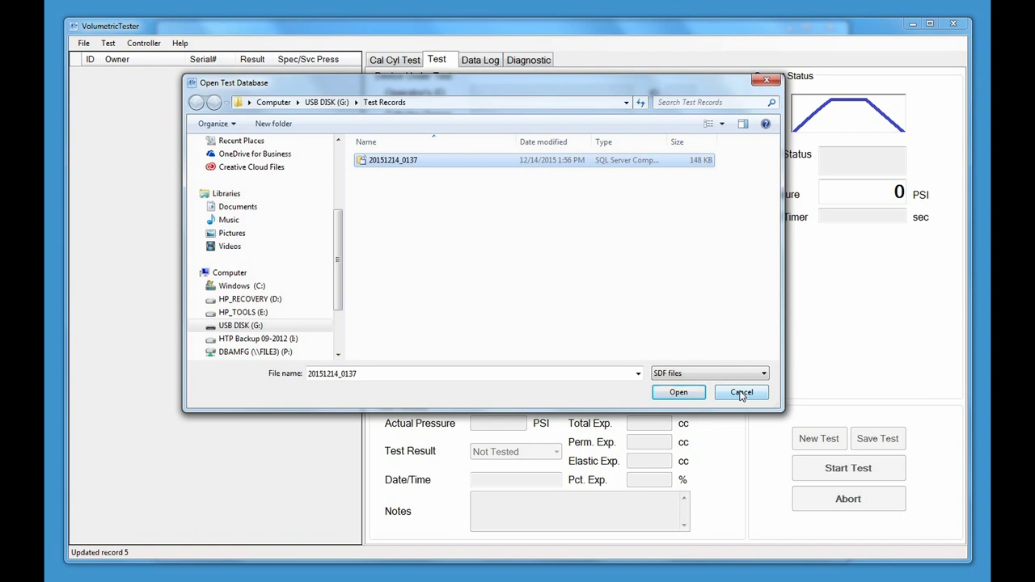
click(740, 393)
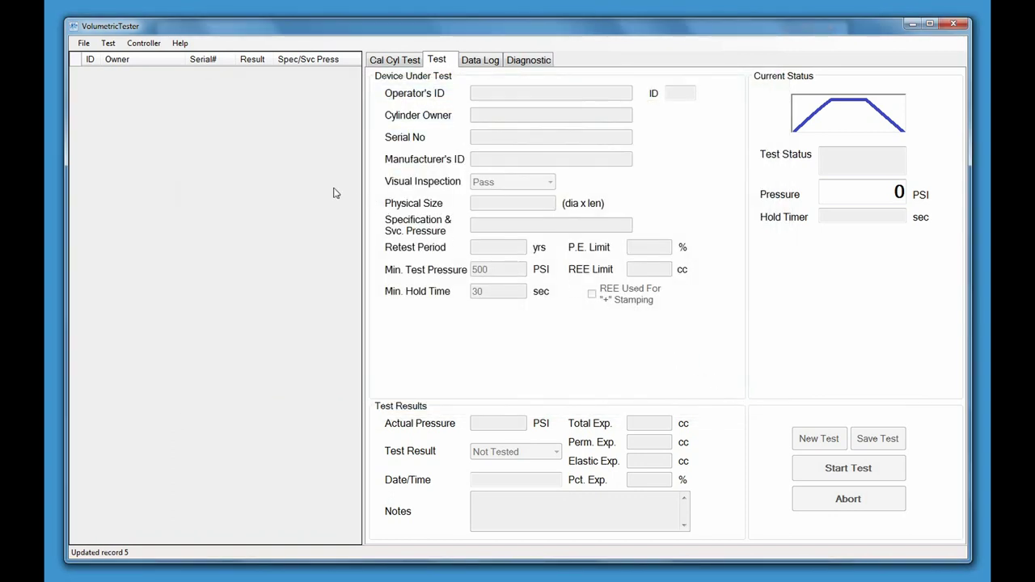